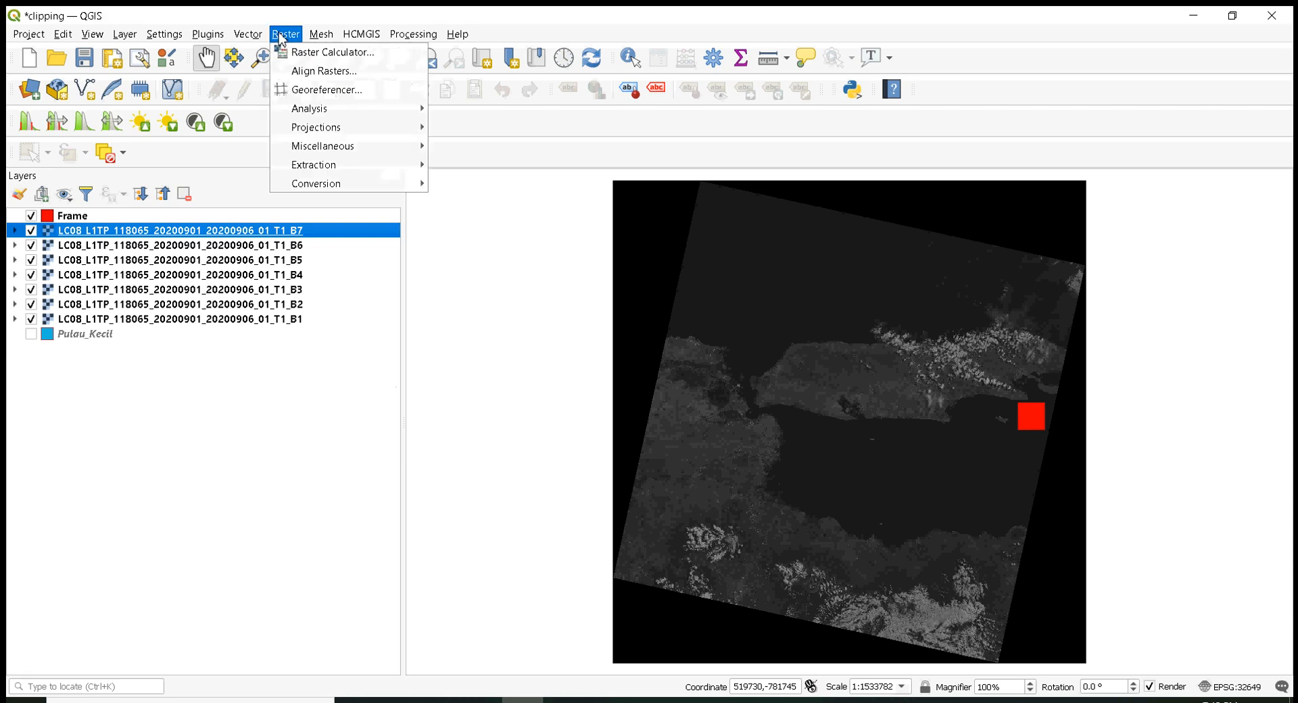
- Open the Clip Raster by Mask Layer tool
mouse_move(350, 174)
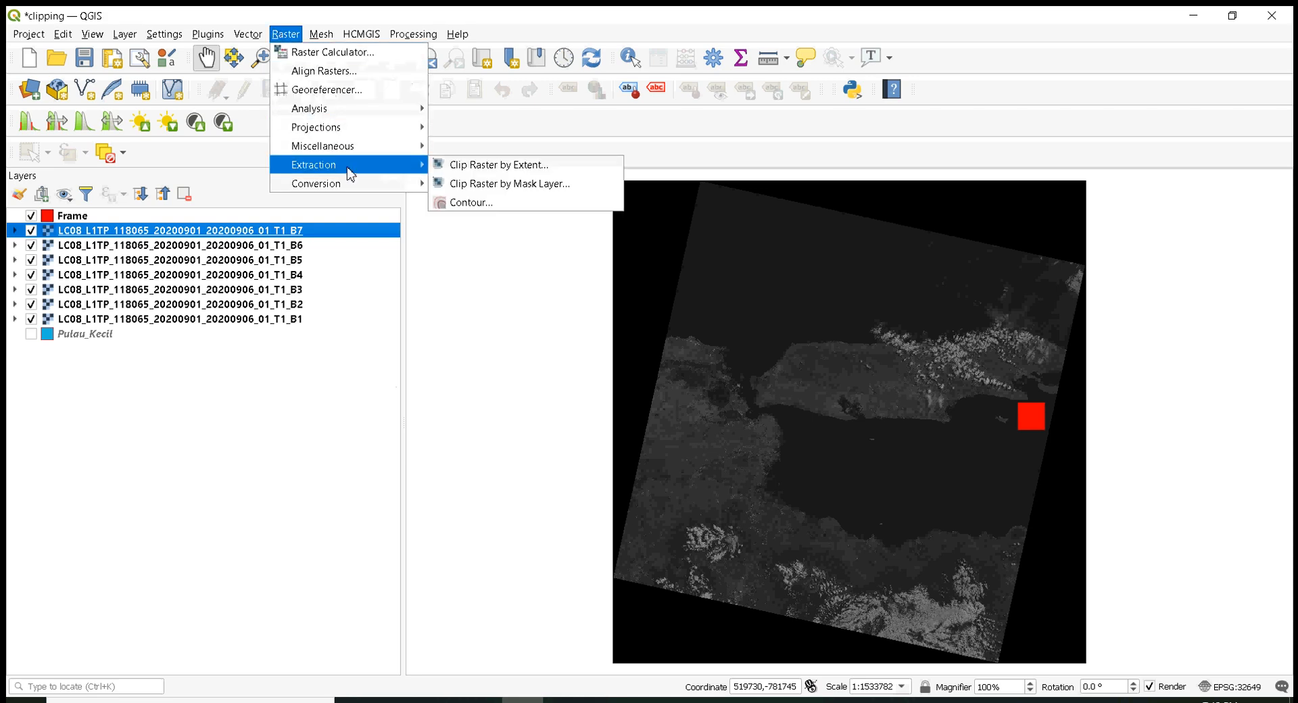
left_click(516, 186)
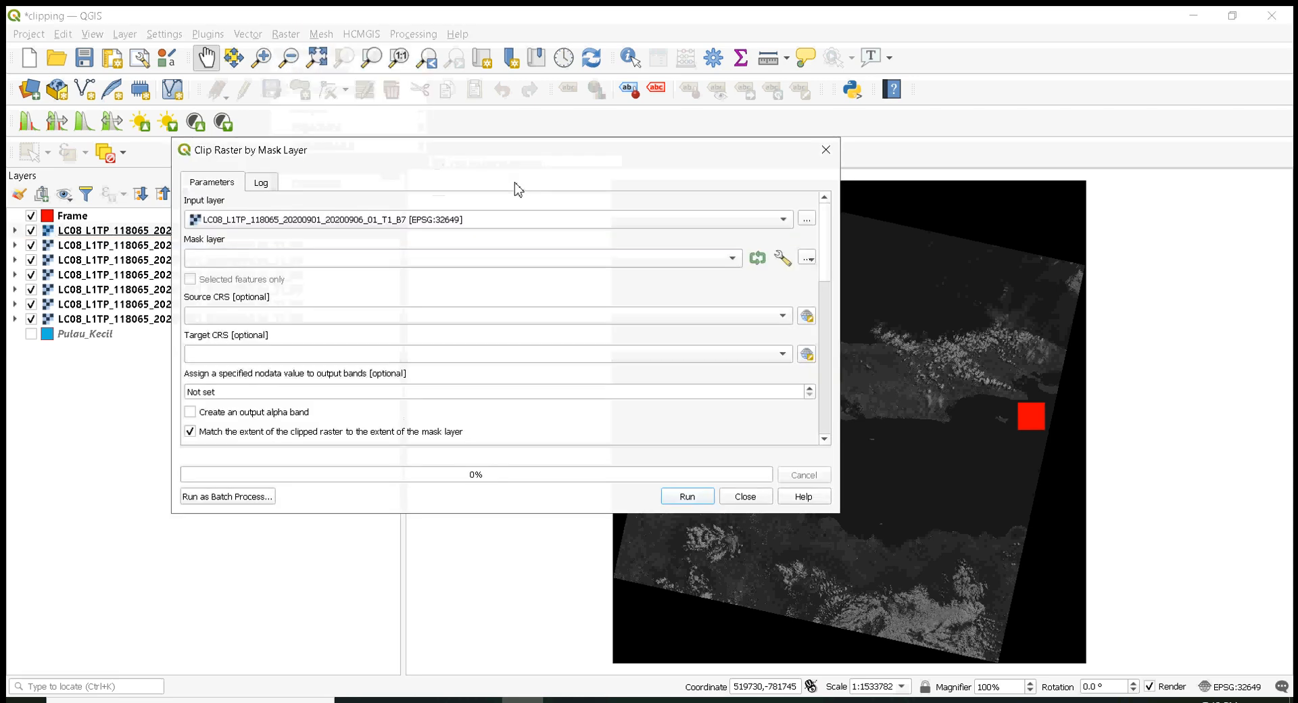
- Set the single clip to input raster band B1 and mask layer Frame, and keep the resolution of the input raster
left_click(428, 220)
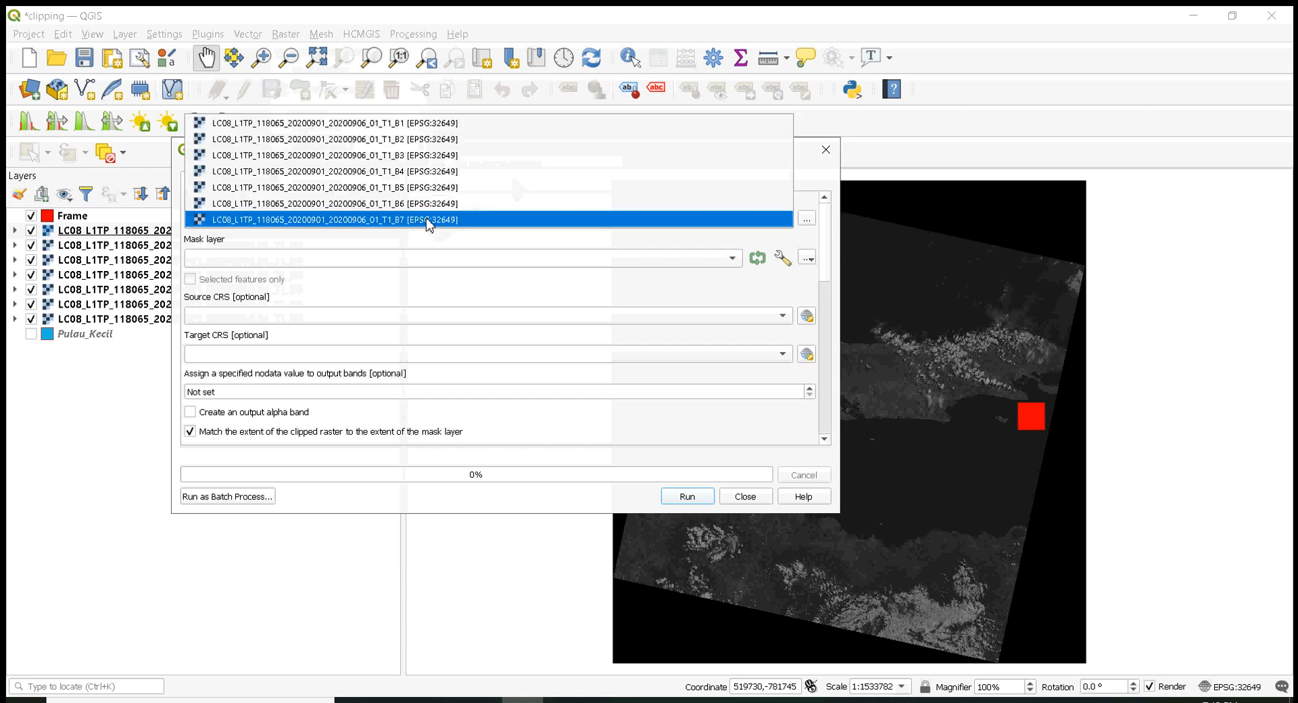
left_click(413, 125)
left_click(358, 260)
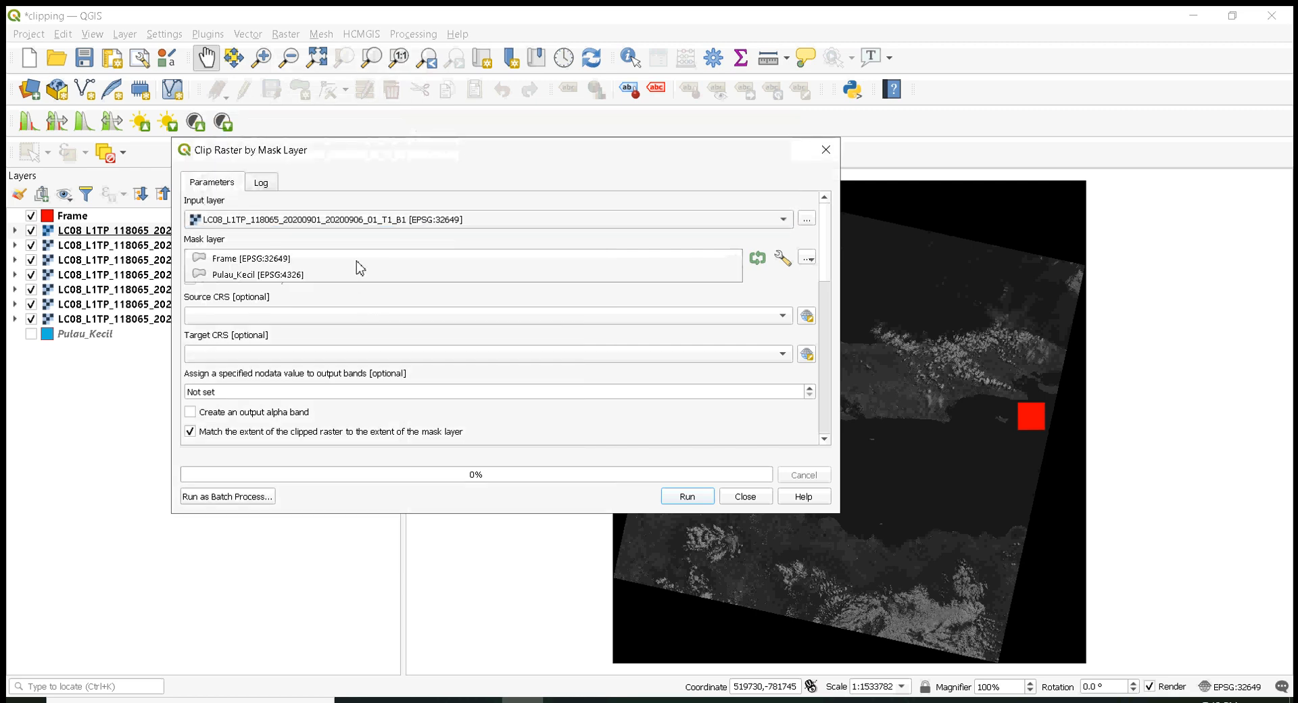
left_click(328, 265)
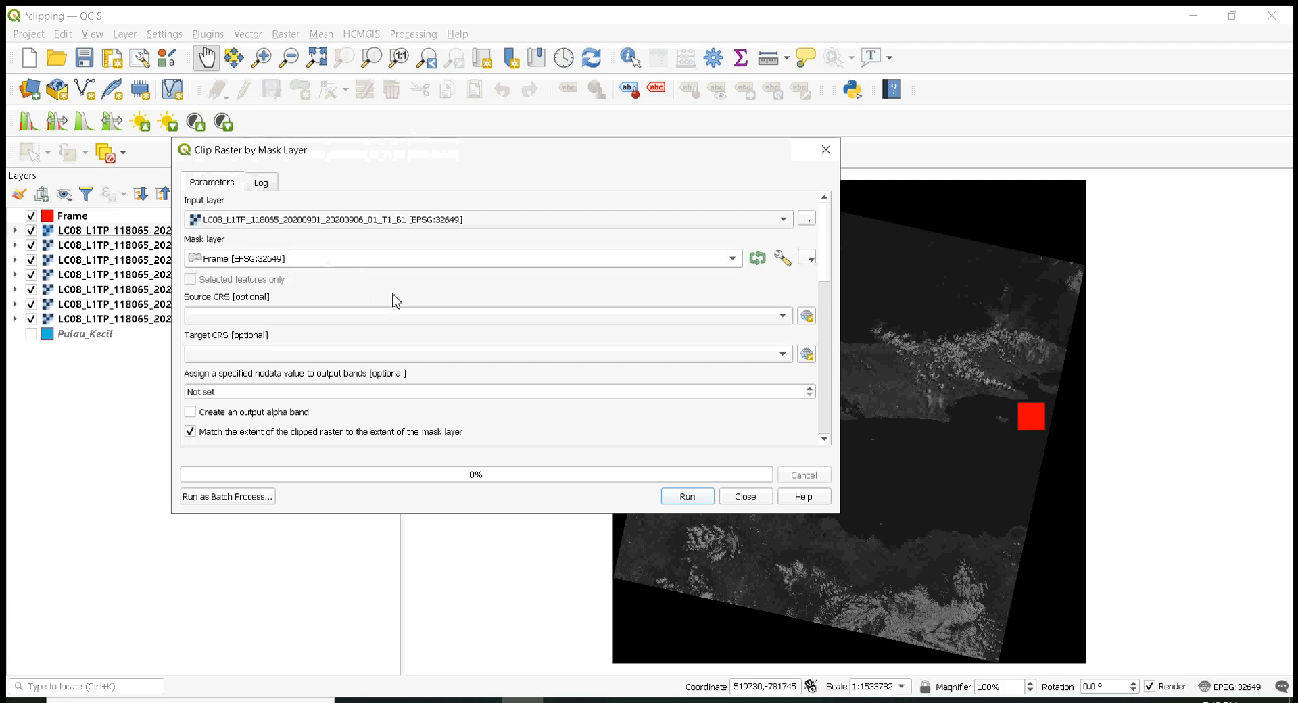
scroll(825, 295, "down", 5)
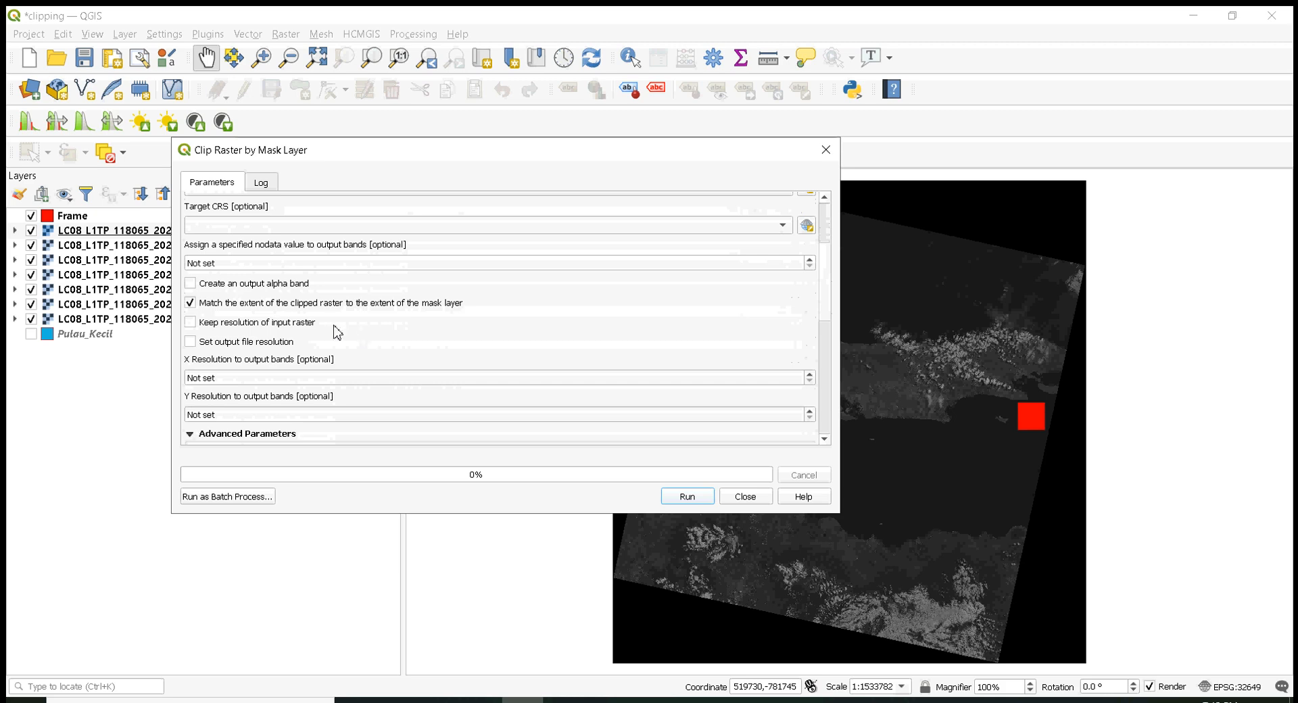
left_click(311, 324)
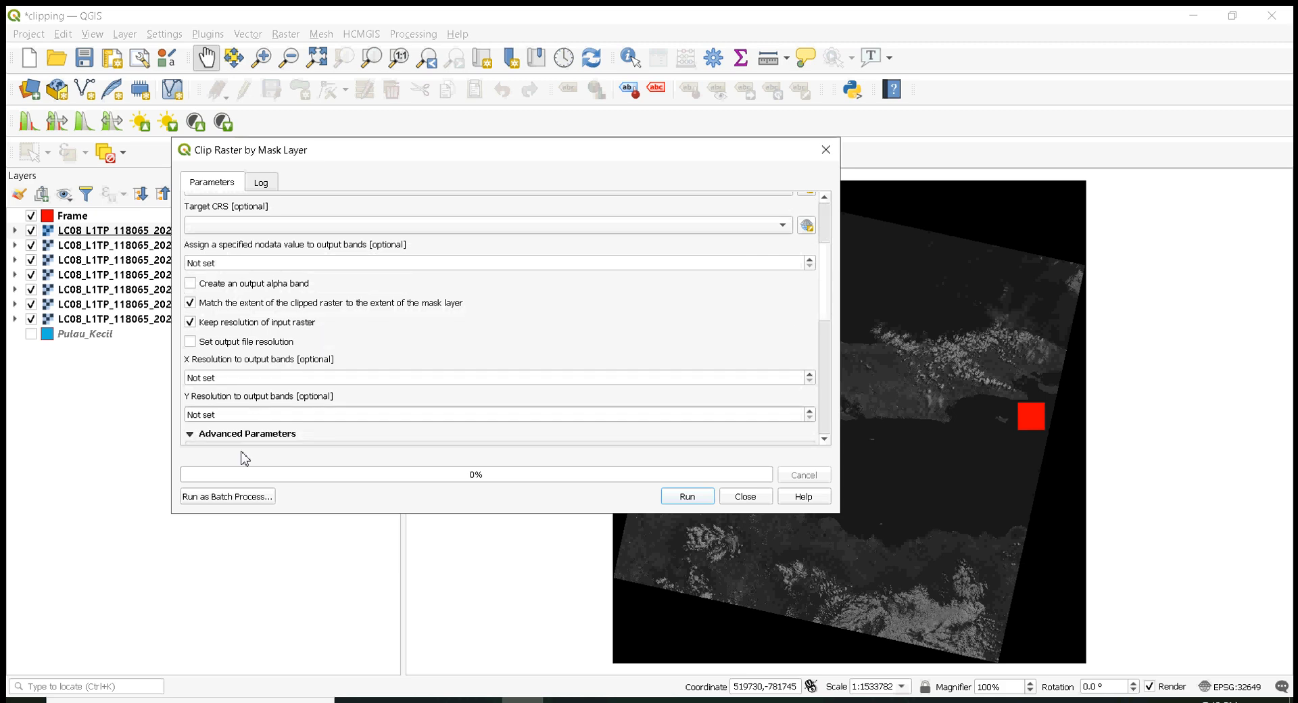
- Switch the clip tool to batch processing, add a second row, and set the two input layers to bands B1 and B2
left_click(245, 498)
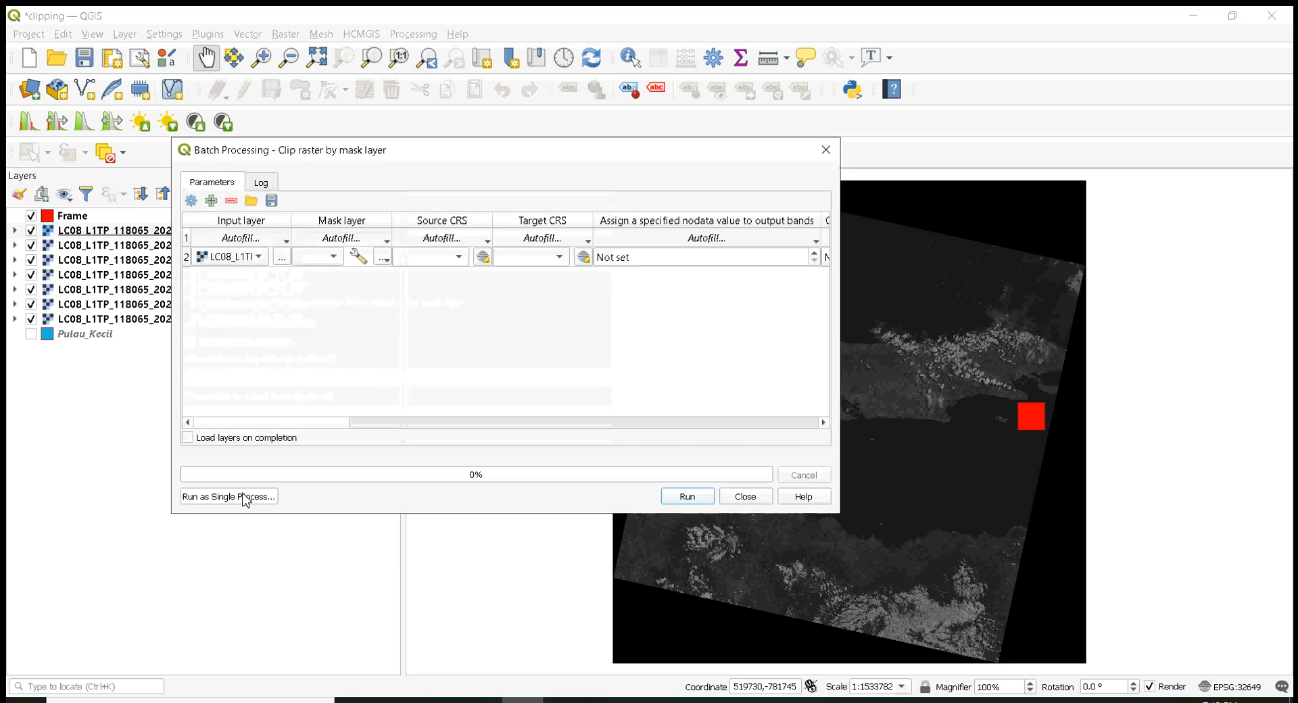
left_click(257, 256)
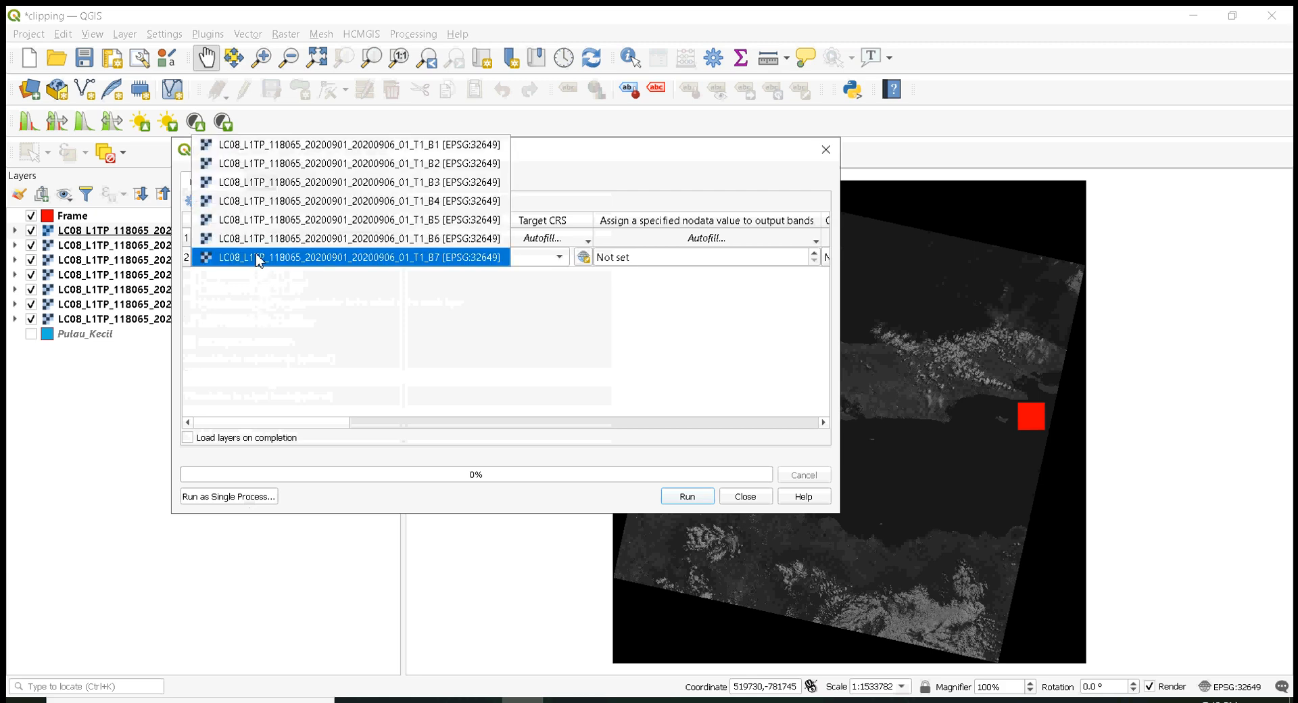
left_click(292, 152)
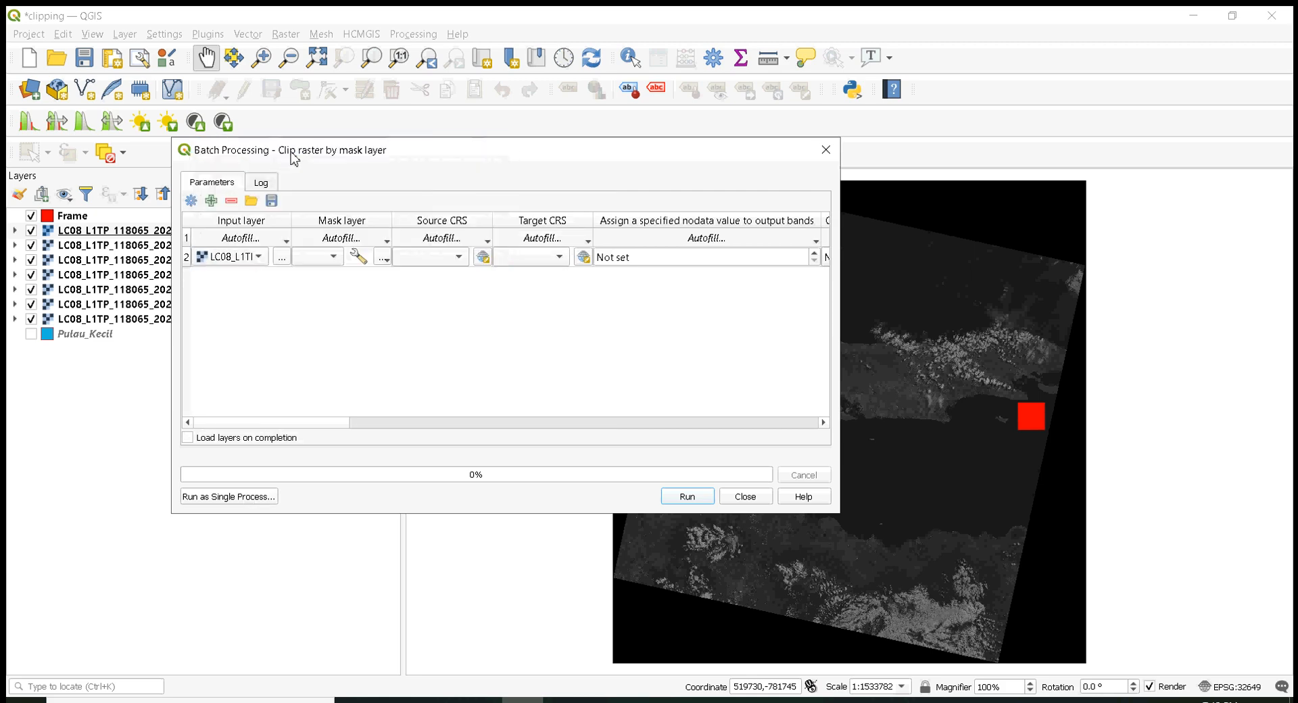
left_click(212, 201)
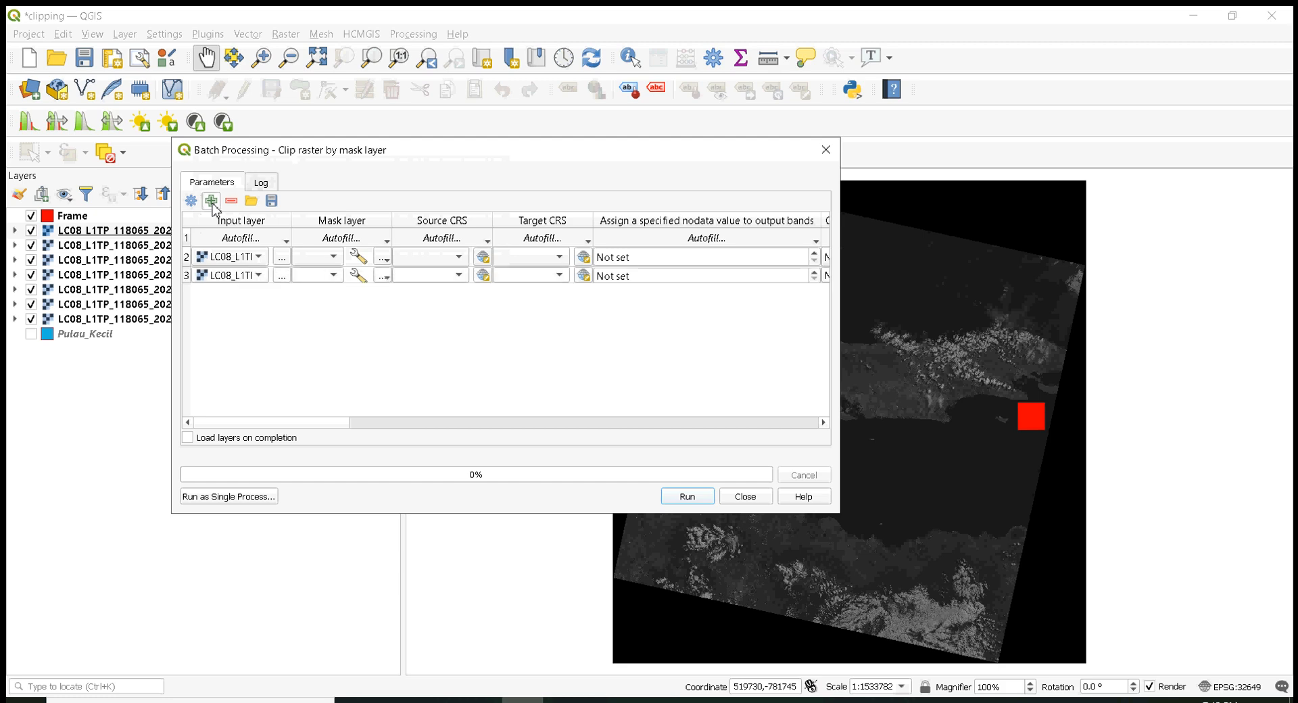
left_click(258, 276)
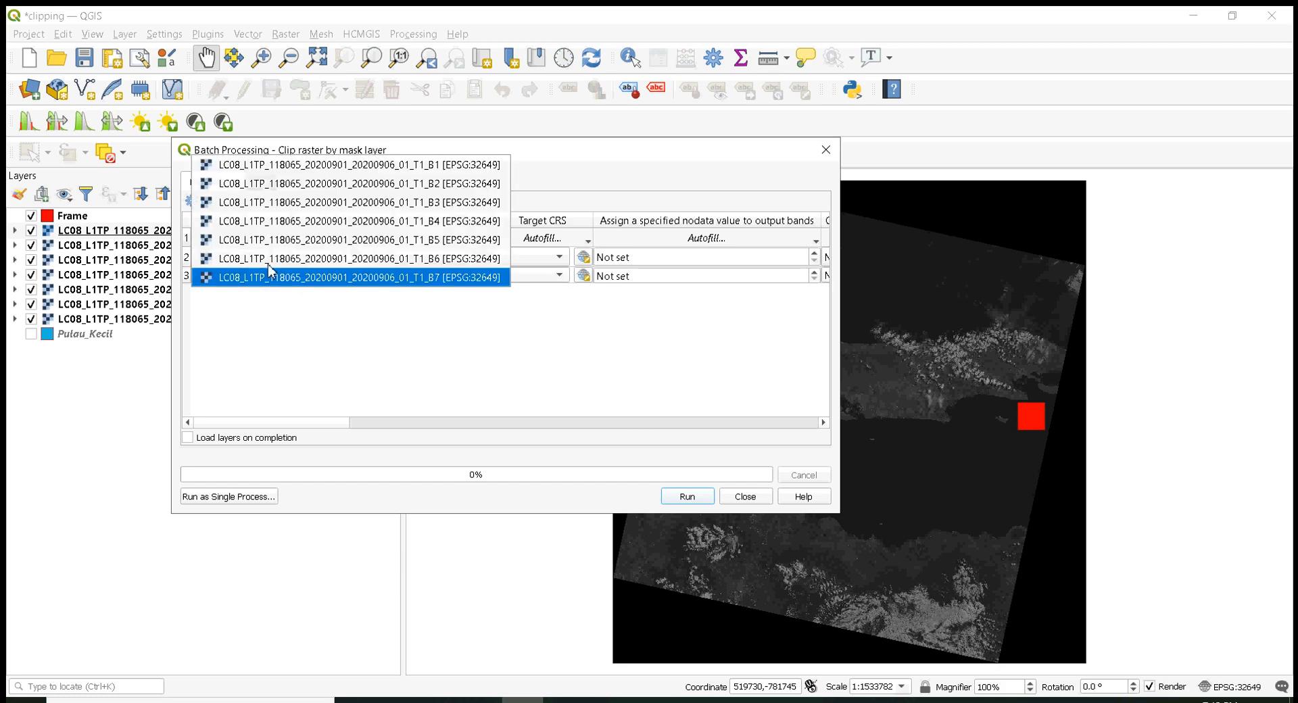
left_click(312, 191)
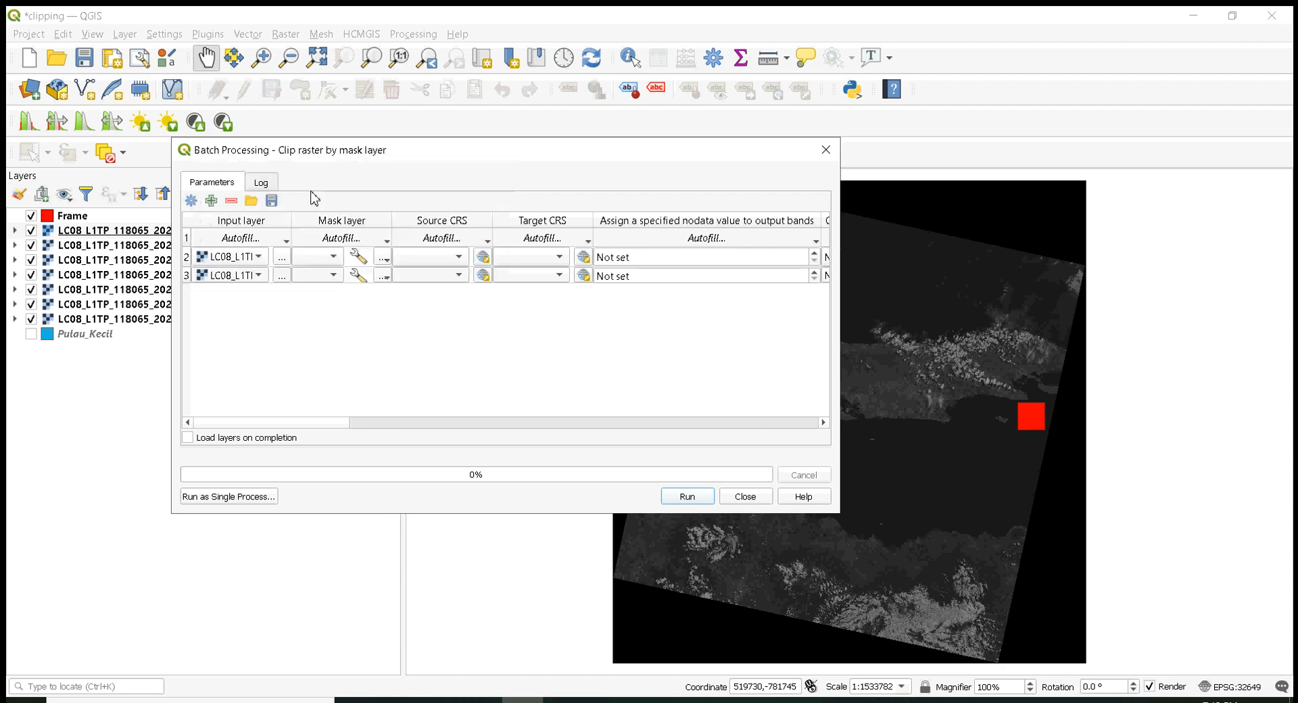
- Set the mask layer of both batch rows to Frame [EPSG:32649]
left_click(332, 259)
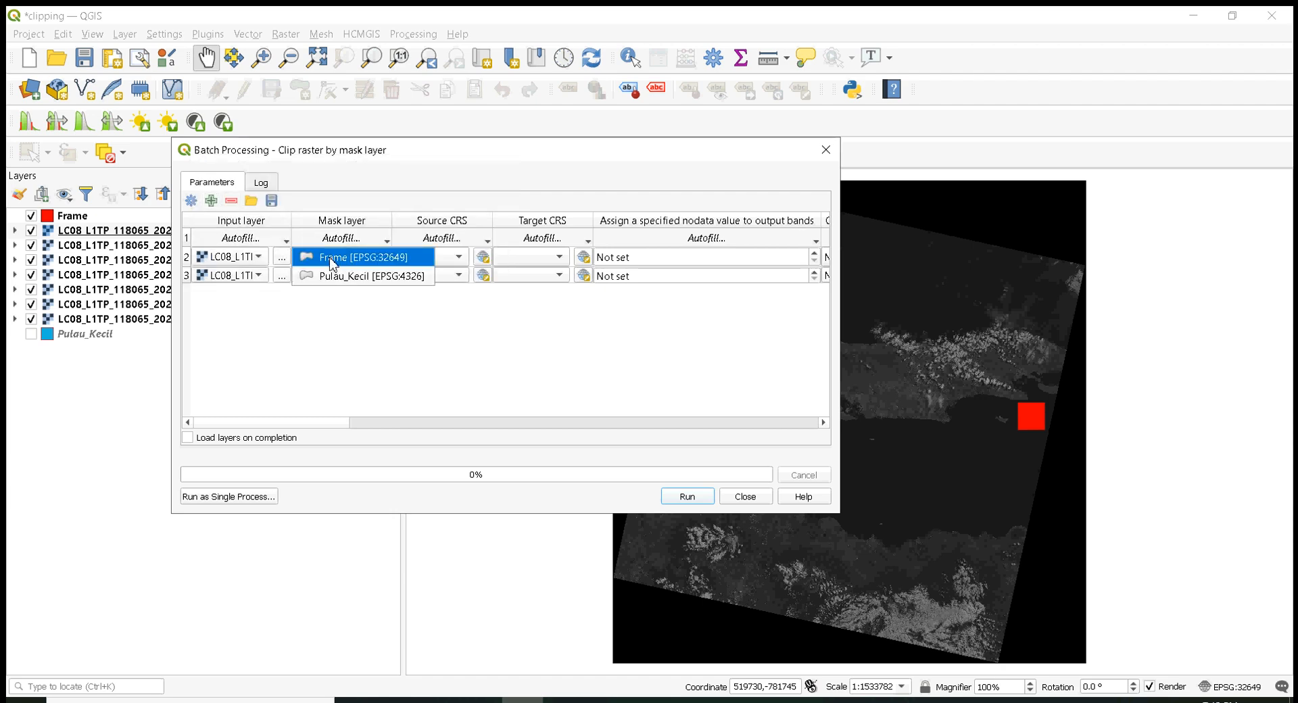
left_click(333, 260)
left_click(336, 278)
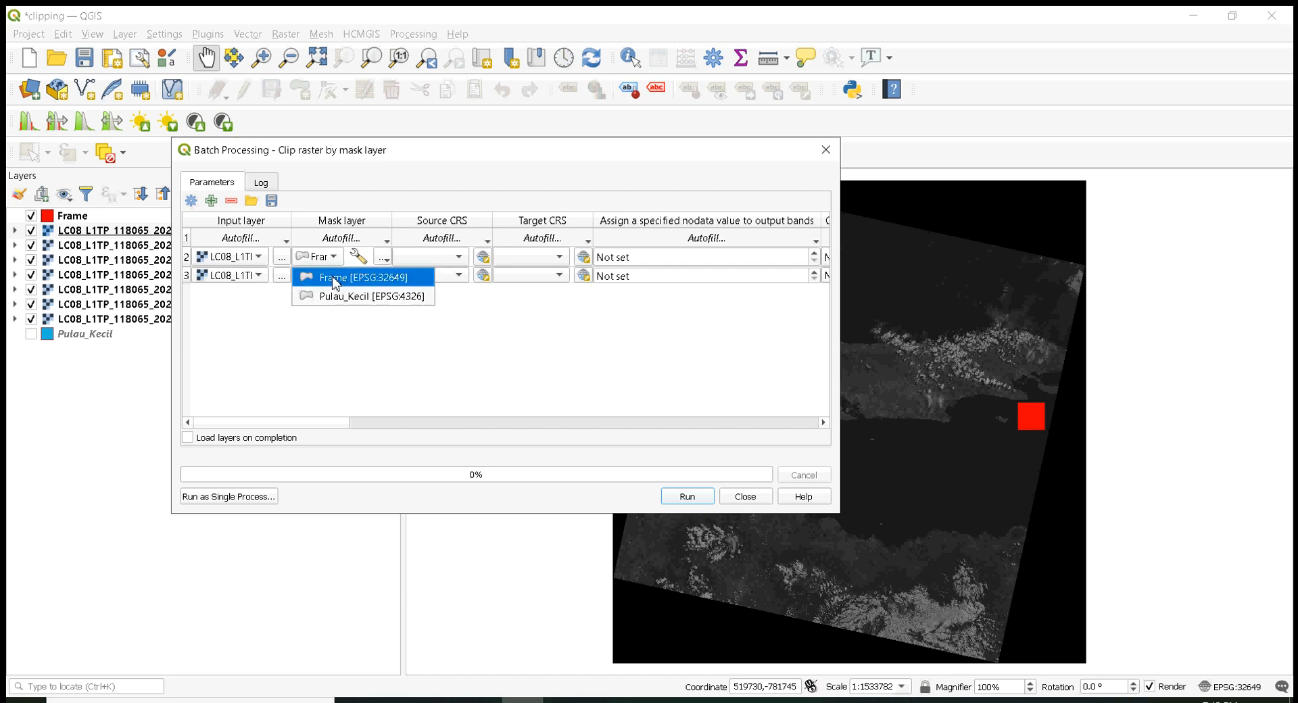
left_click(327, 278)
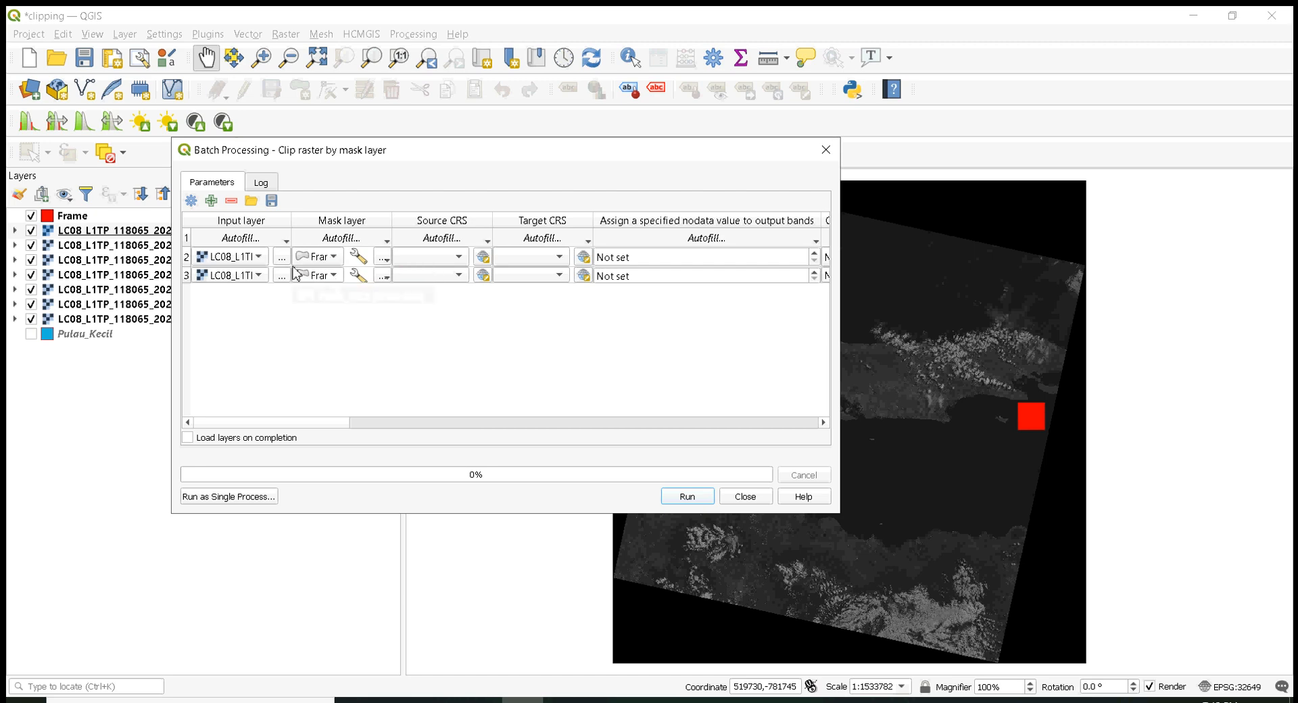
- Add a third raster row to the batch with band B3 as input layer and Frame as mask layer
left_click(211, 201)
left_click(257, 295)
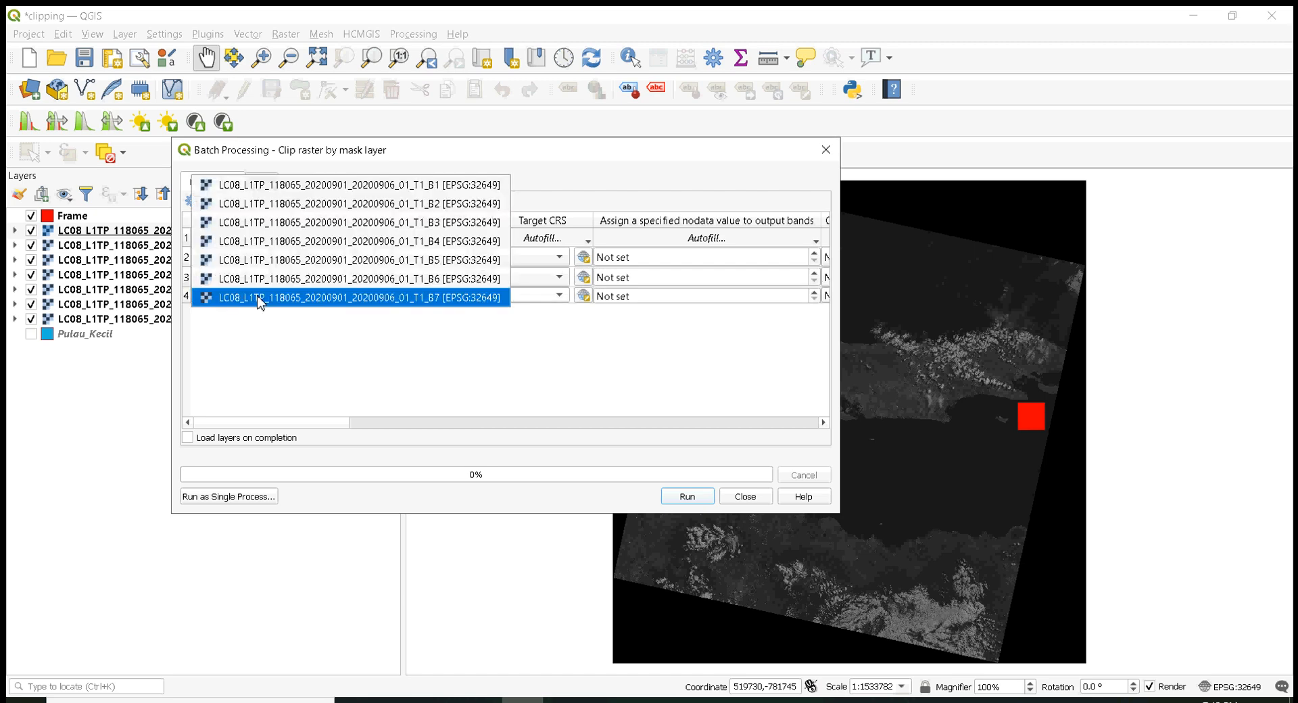
left_click(303, 230)
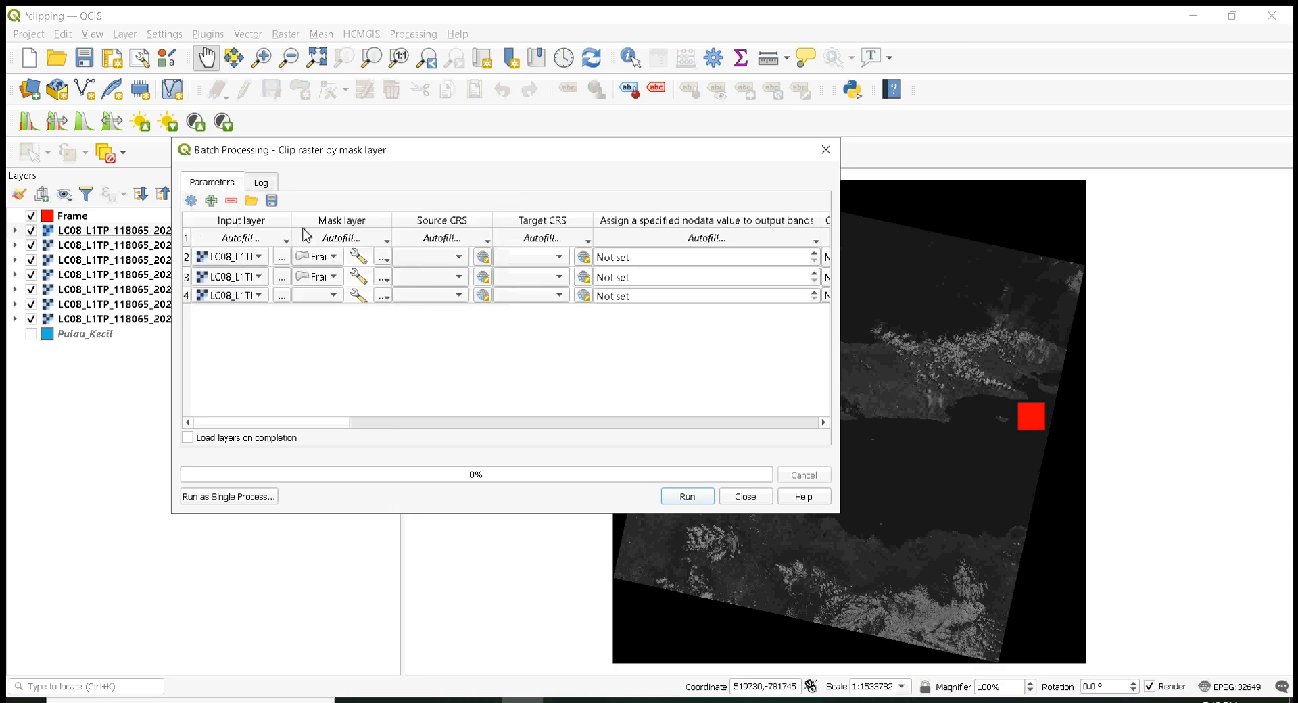
left_click(333, 297)
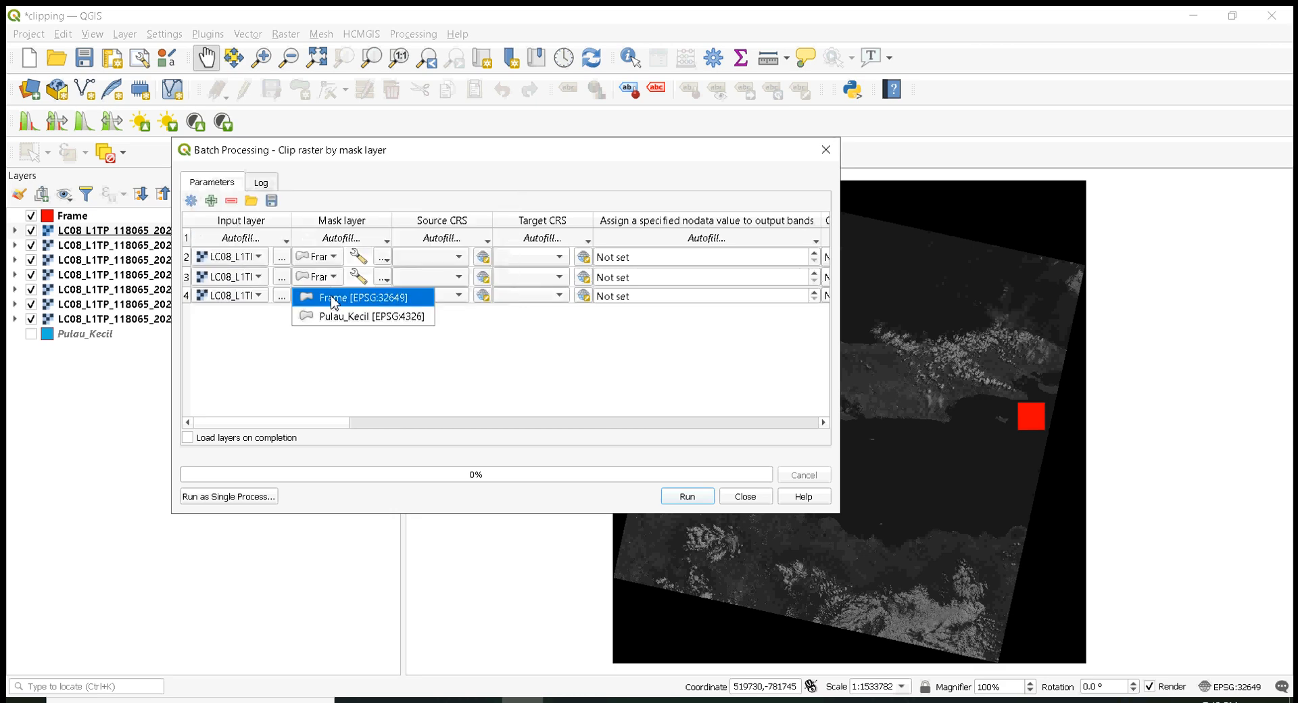
left_click(334, 300)
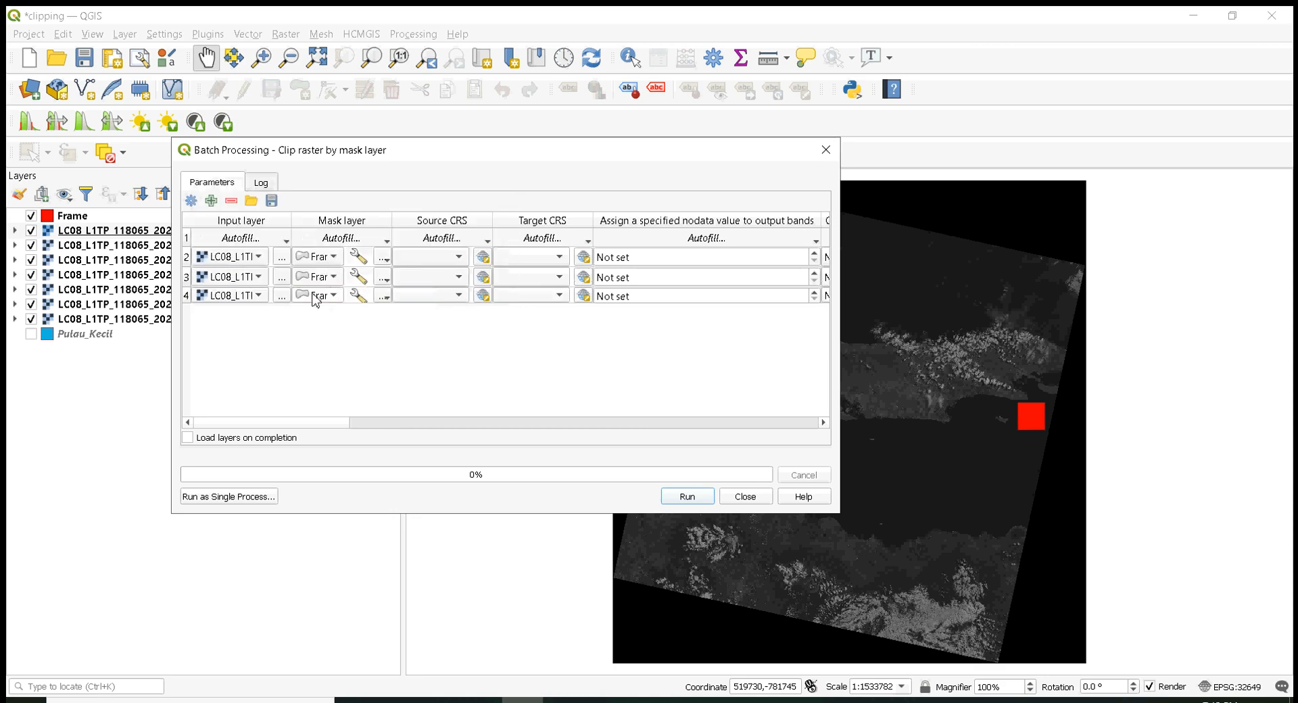
- Add a fourth raster row to the batch with band B4 as input layer and Frame as mask layer
left_click(211, 202)
left_click(259, 316)
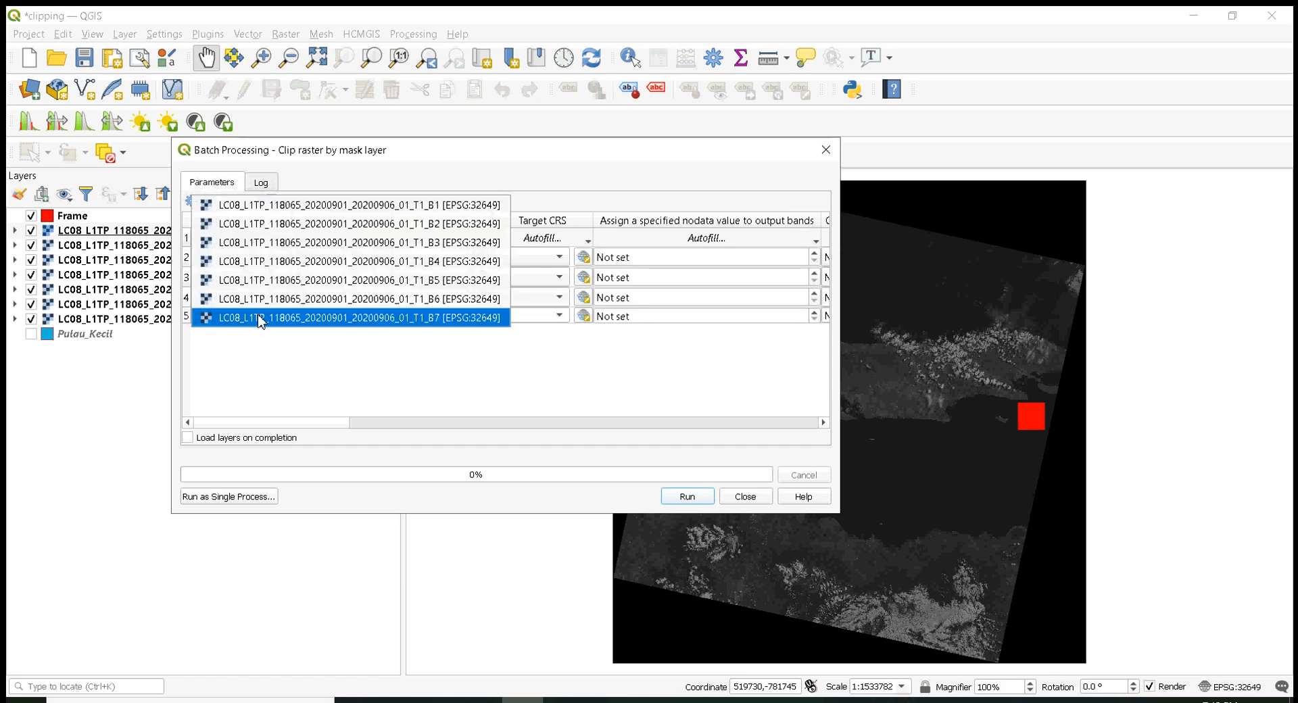
left_click(289, 262)
left_click(325, 315)
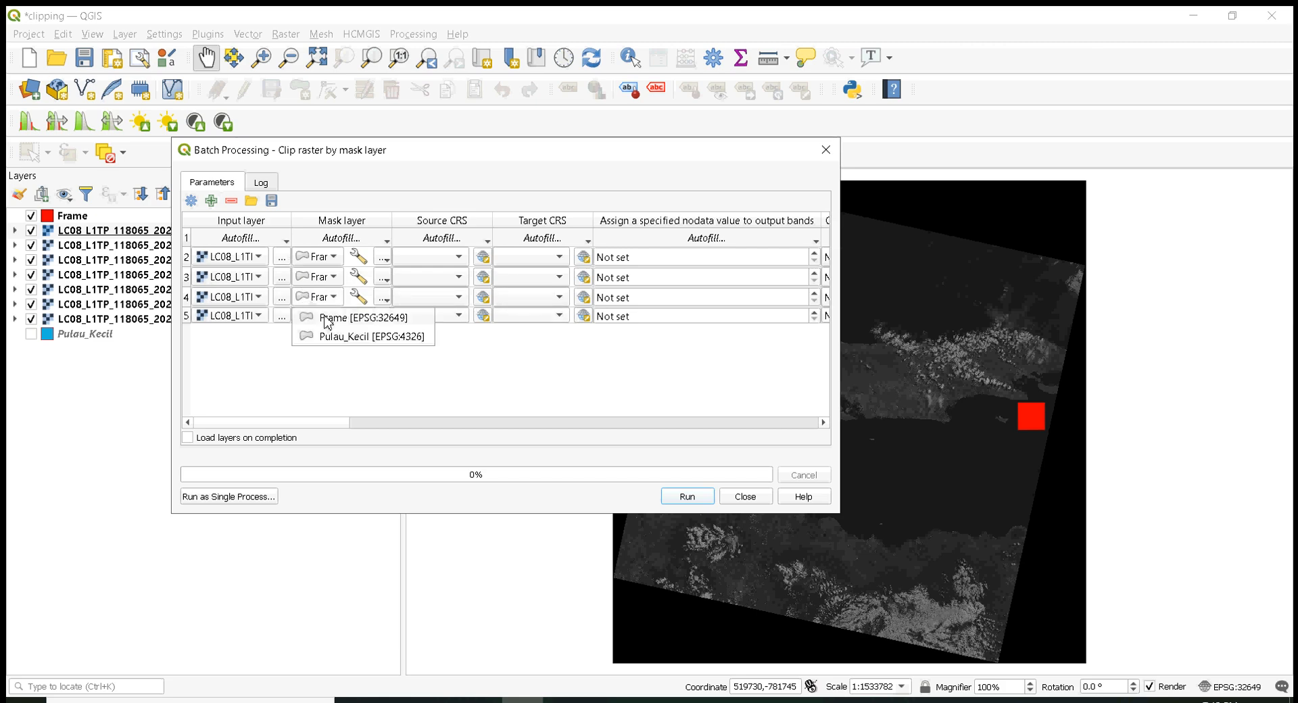
left_click(326, 319)
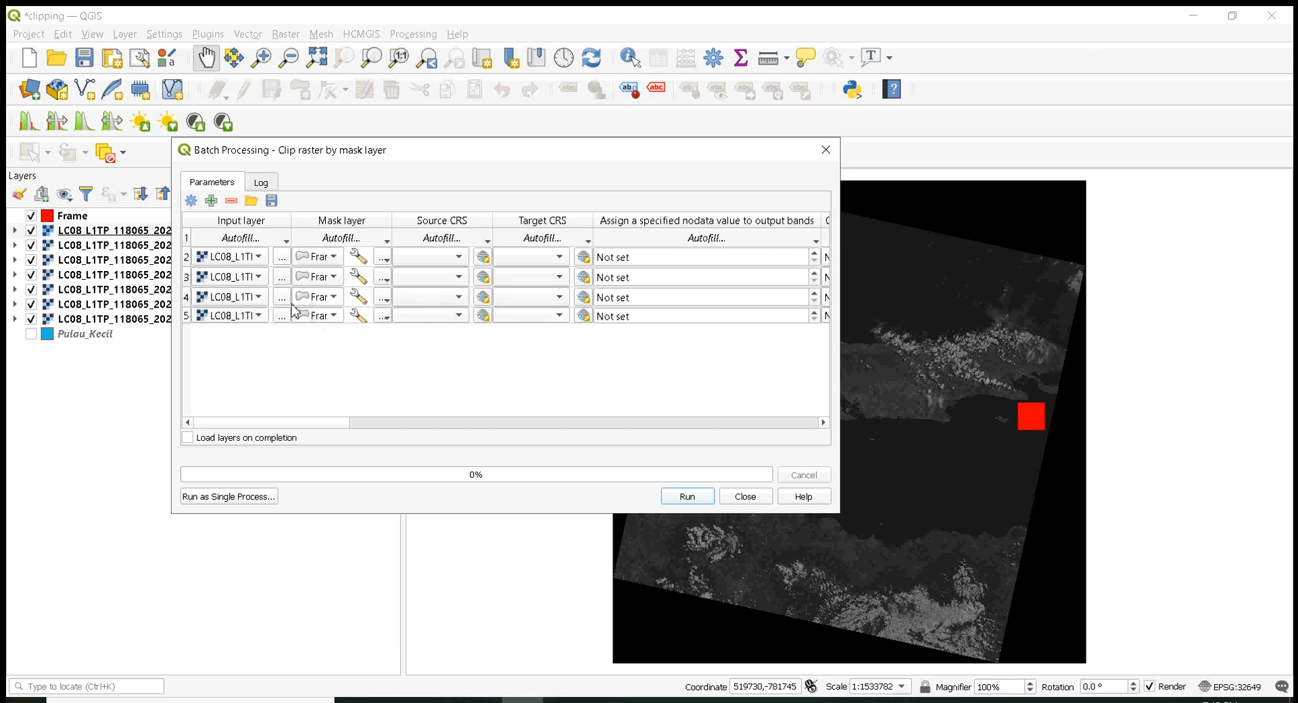
- Add a fifth raster row to the batch with band B5 as input layer and Frame as mask layer
left_click(211, 200)
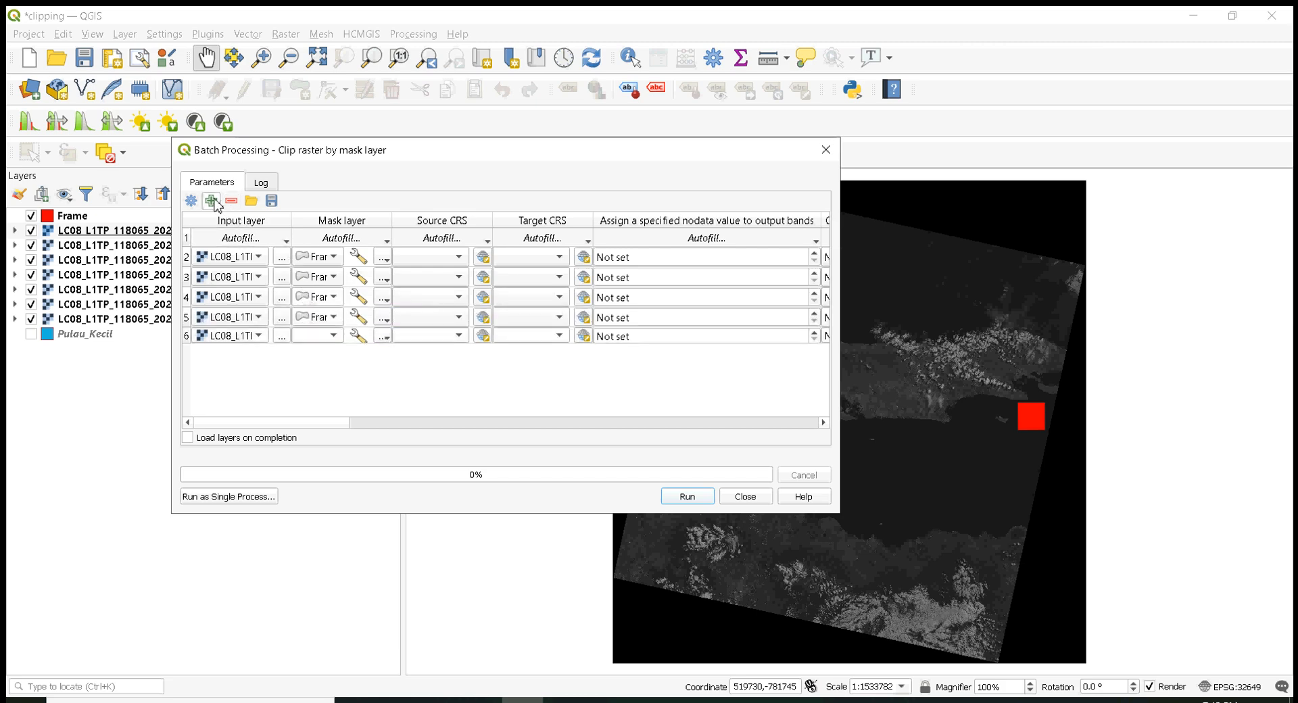
left_click(259, 335)
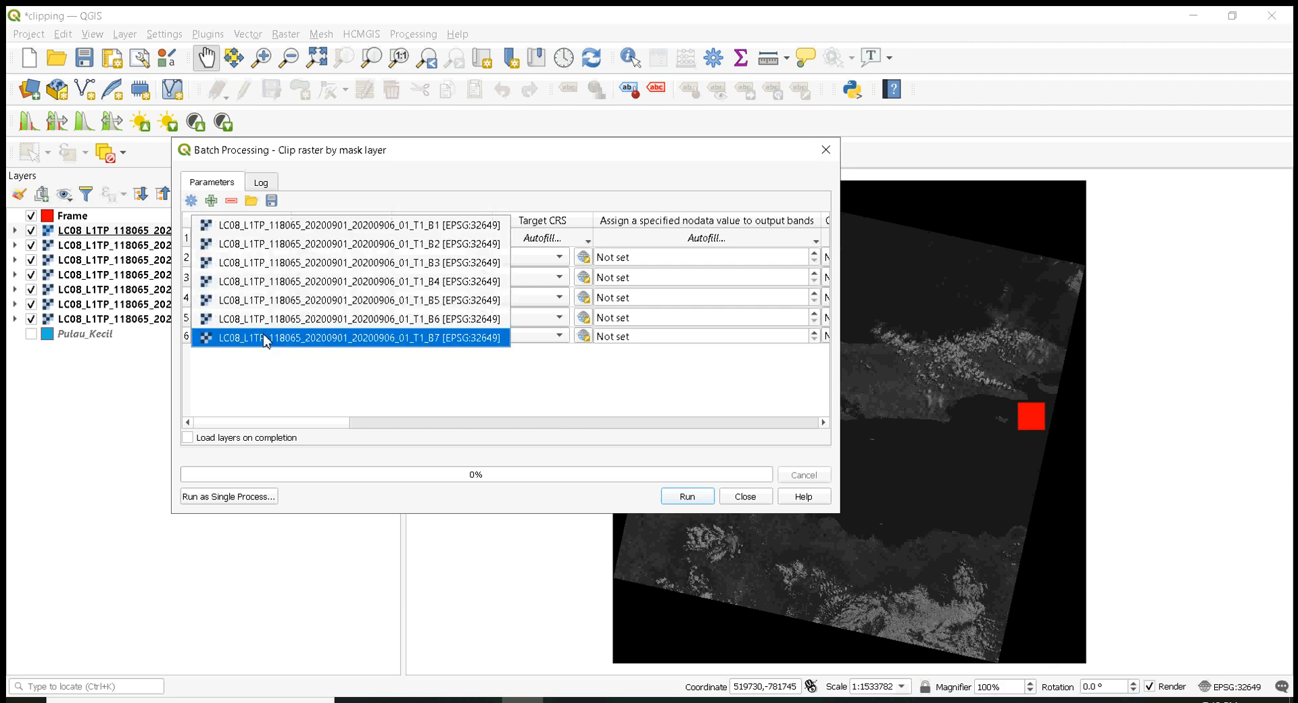
left_click(295, 302)
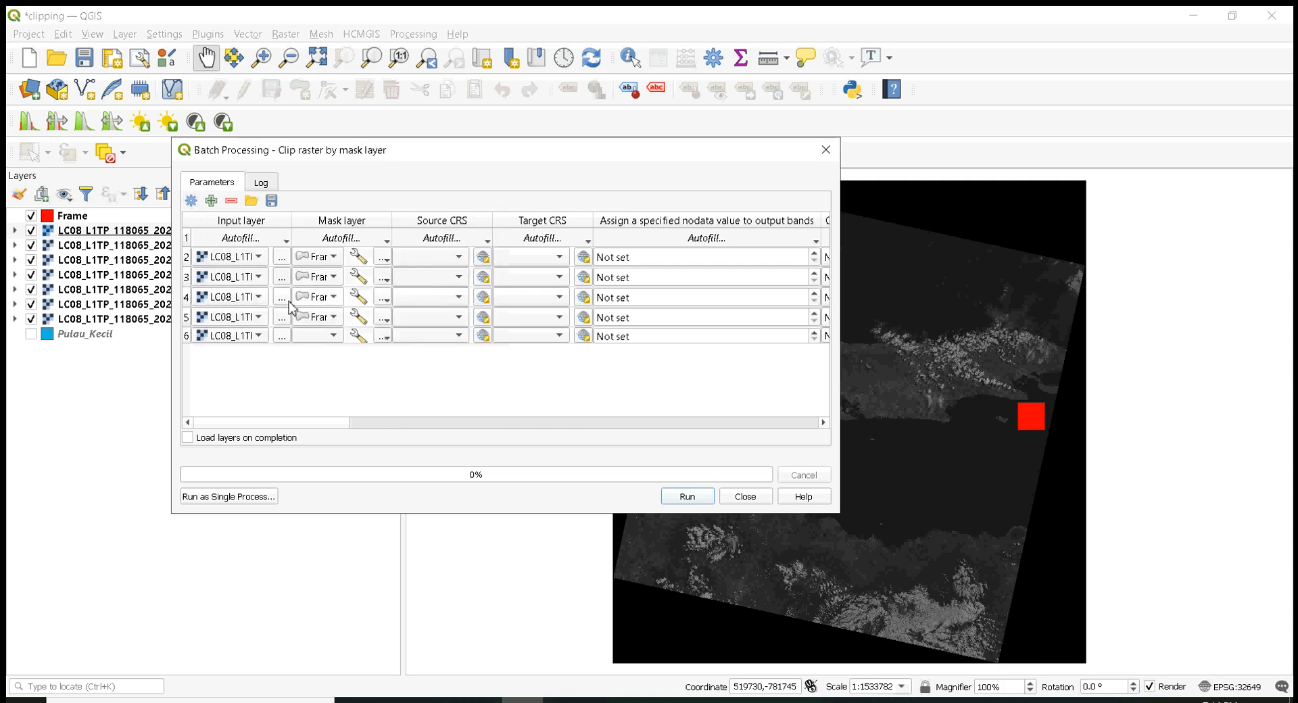
left_click(335, 336)
left_click(338, 342)
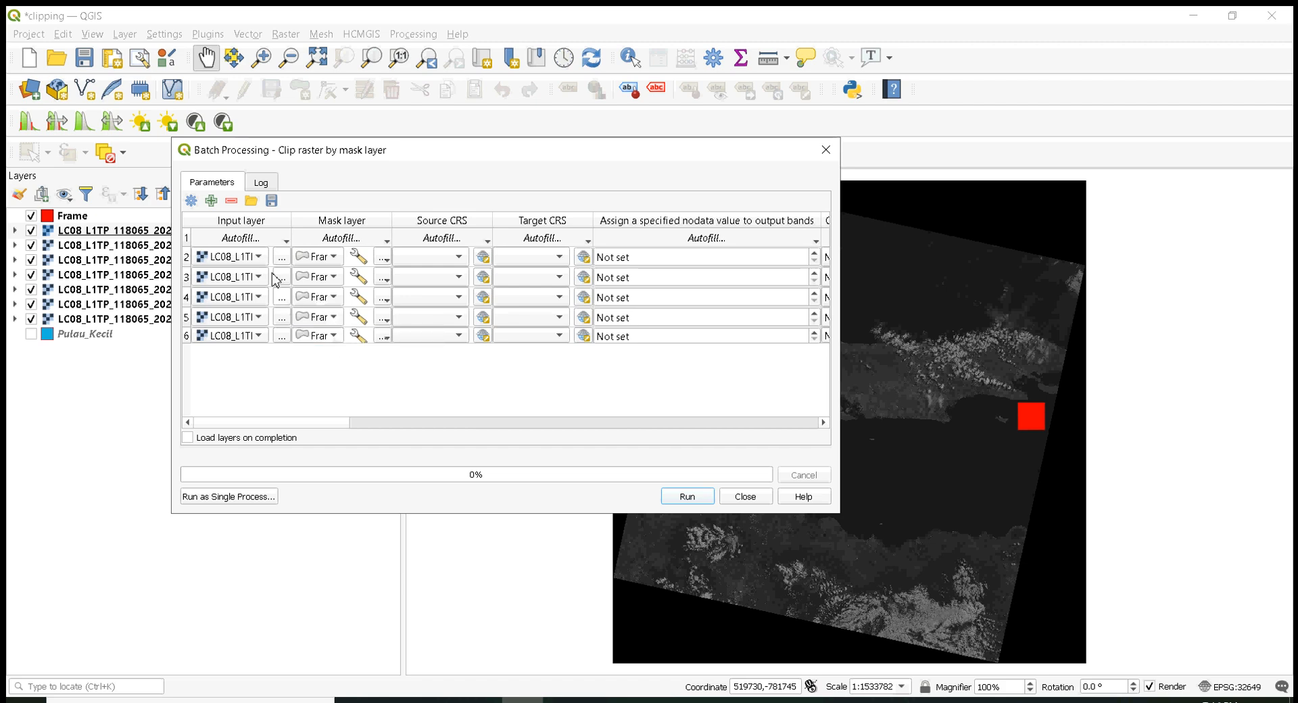
- Add a sixth raster row to the batch with the next Landsat band as input layer and Frame as mask layer
left_click(212, 201)
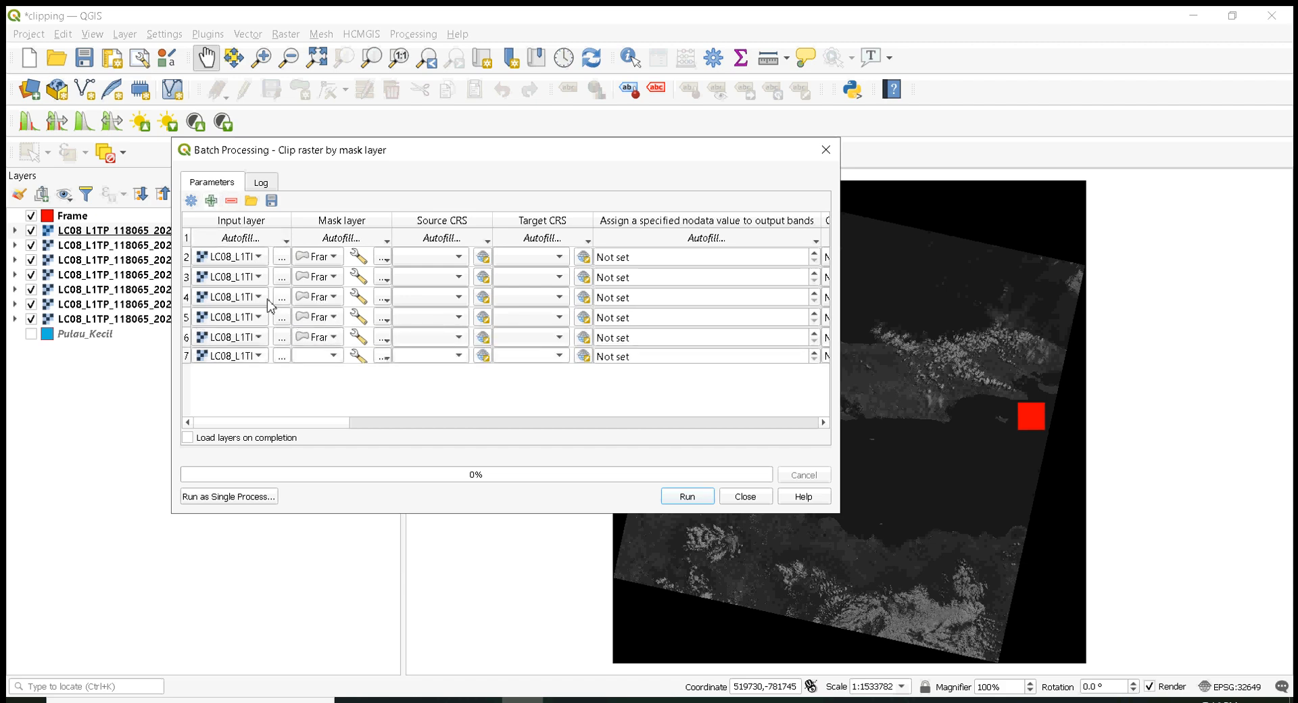
left_click(259, 356)
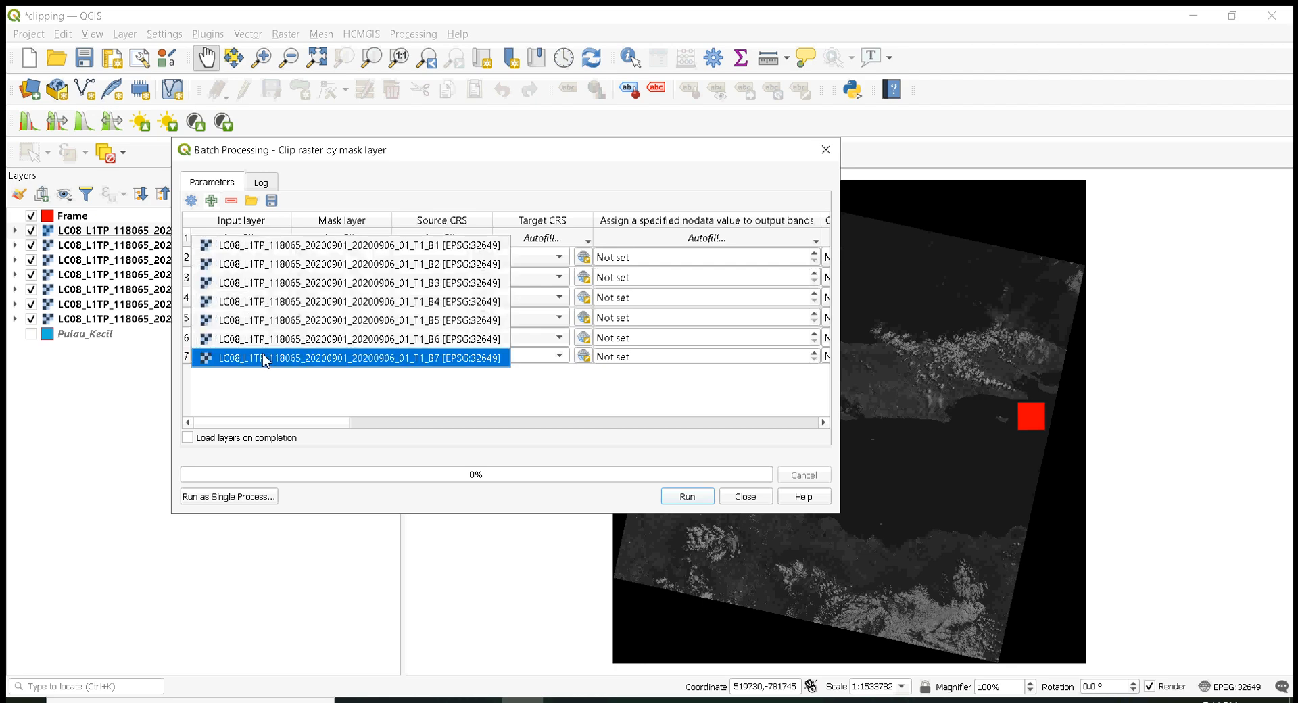
left_click(264, 359)
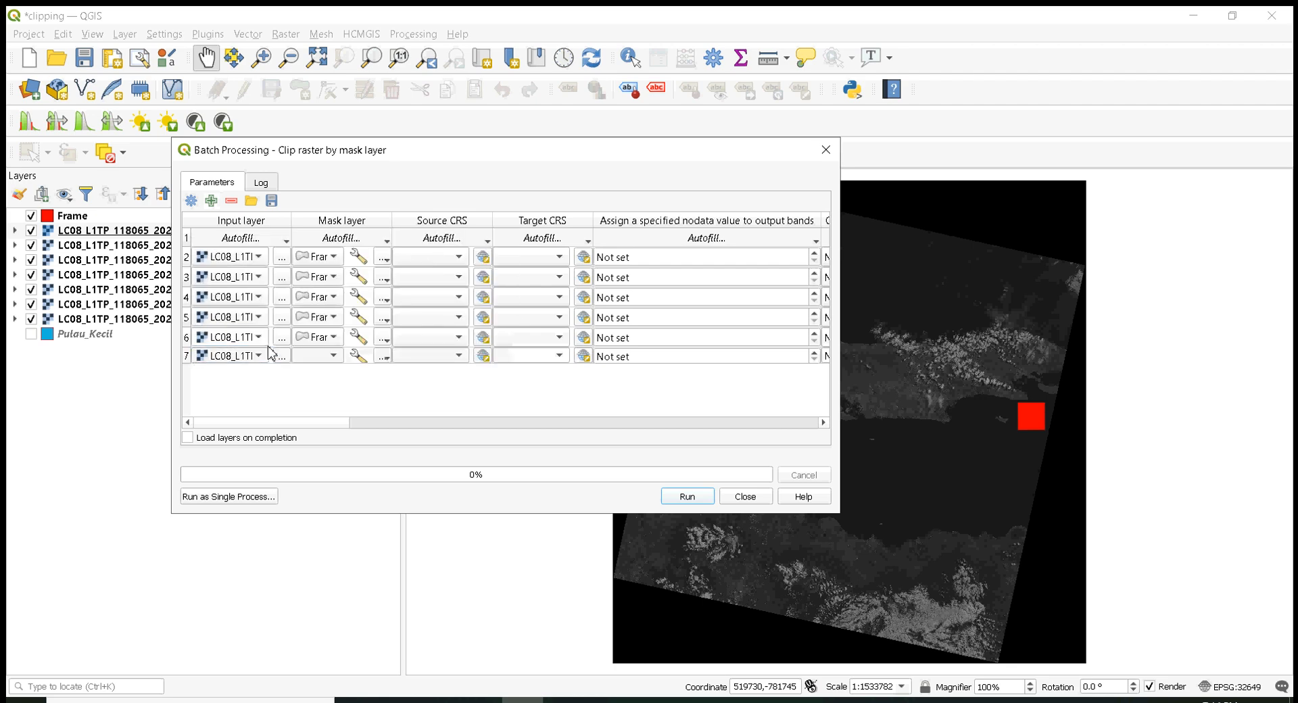
left_click(309, 358)
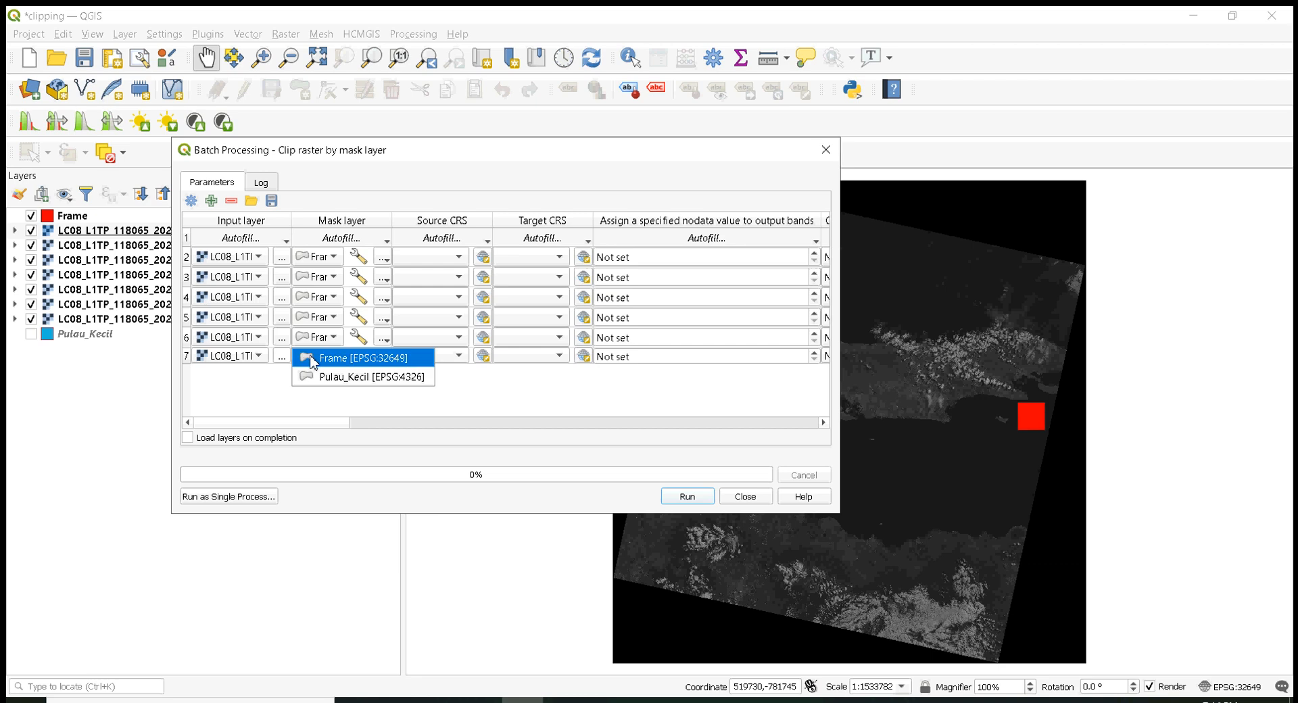
left_click(313, 361)
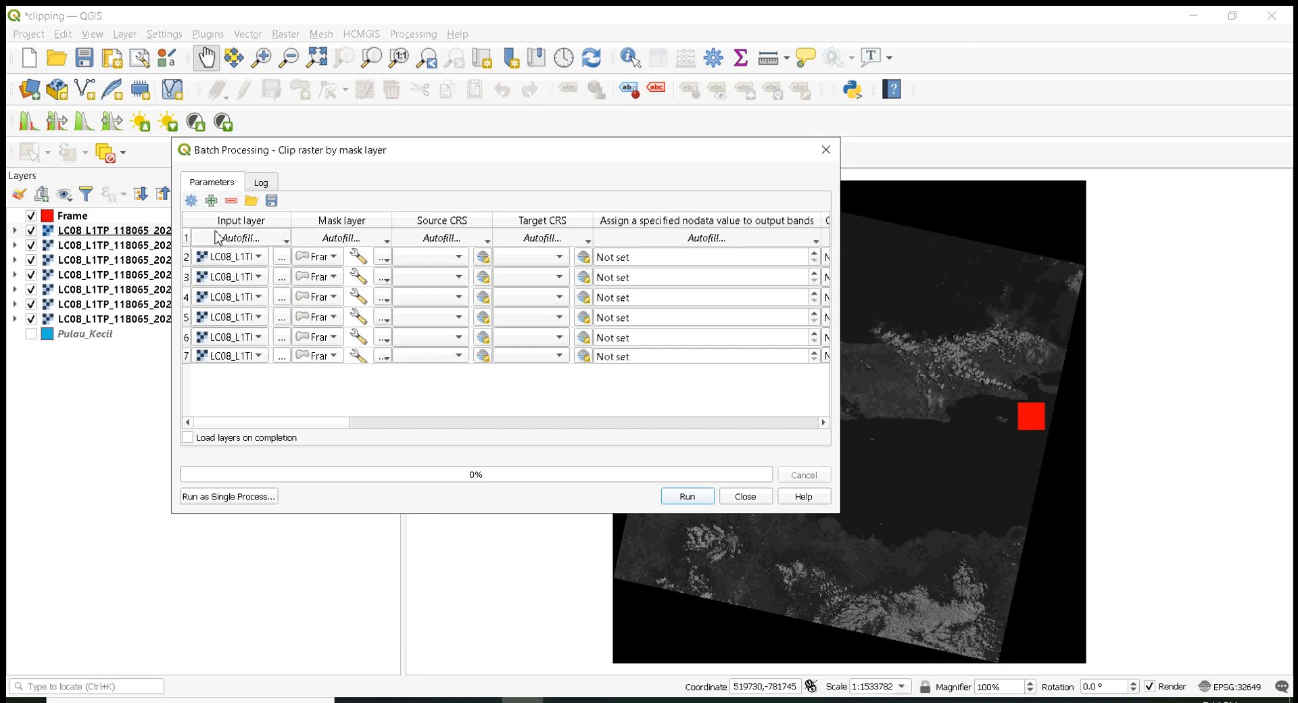
- Add a seventh raster row to the batch with band B7 as input layer and Frame as mask layer
left_click(211, 202)
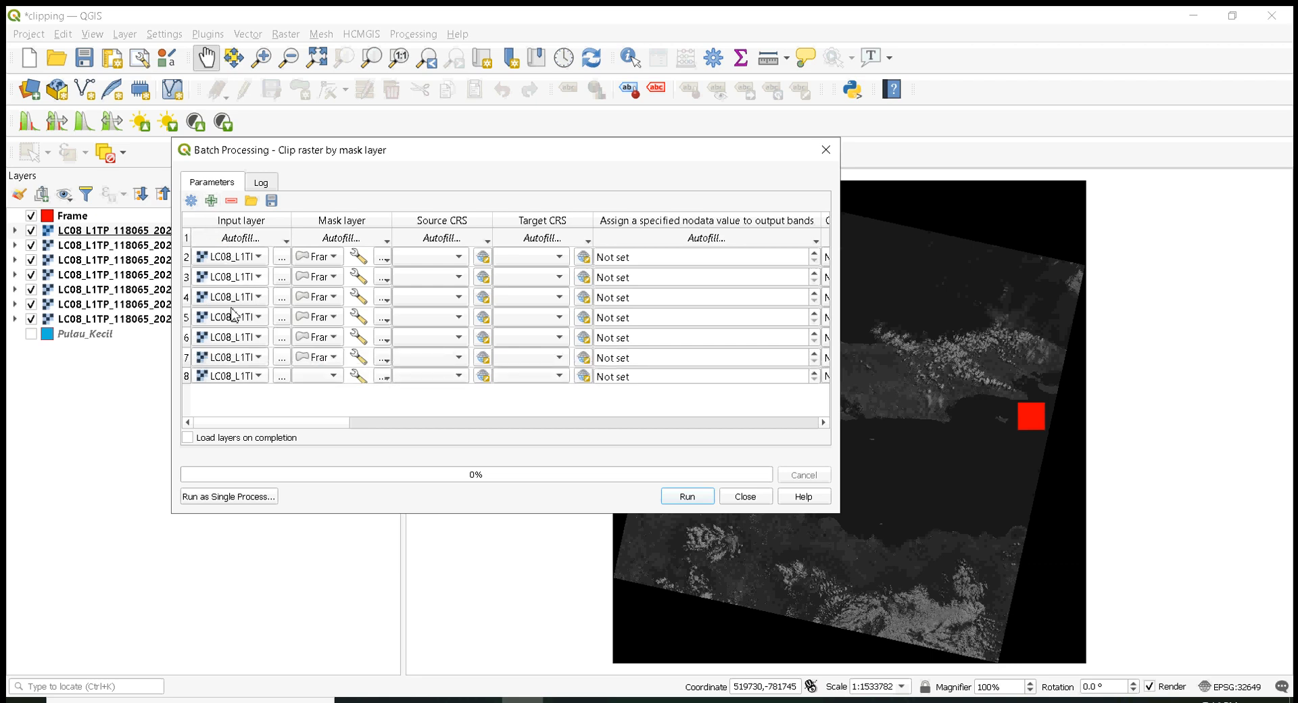
left_click(260, 378)
left_click(262, 380)
left_click(311, 377)
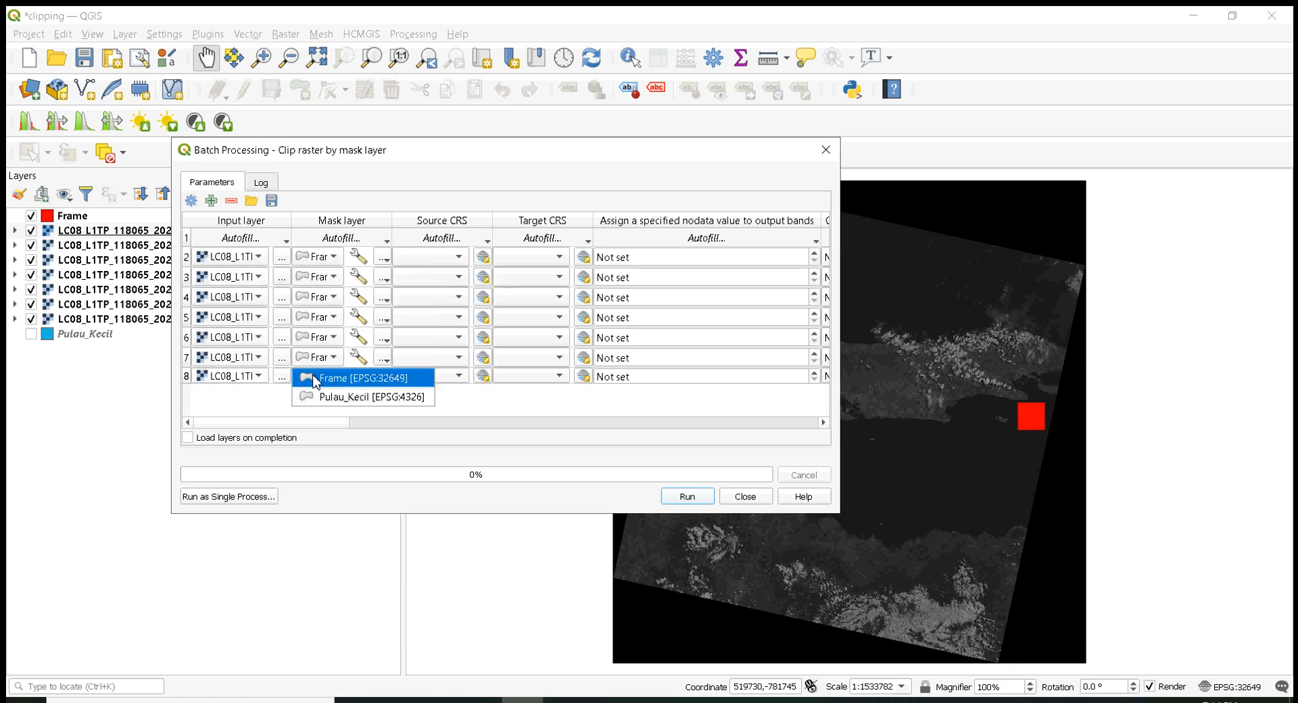
left_click(325, 380)
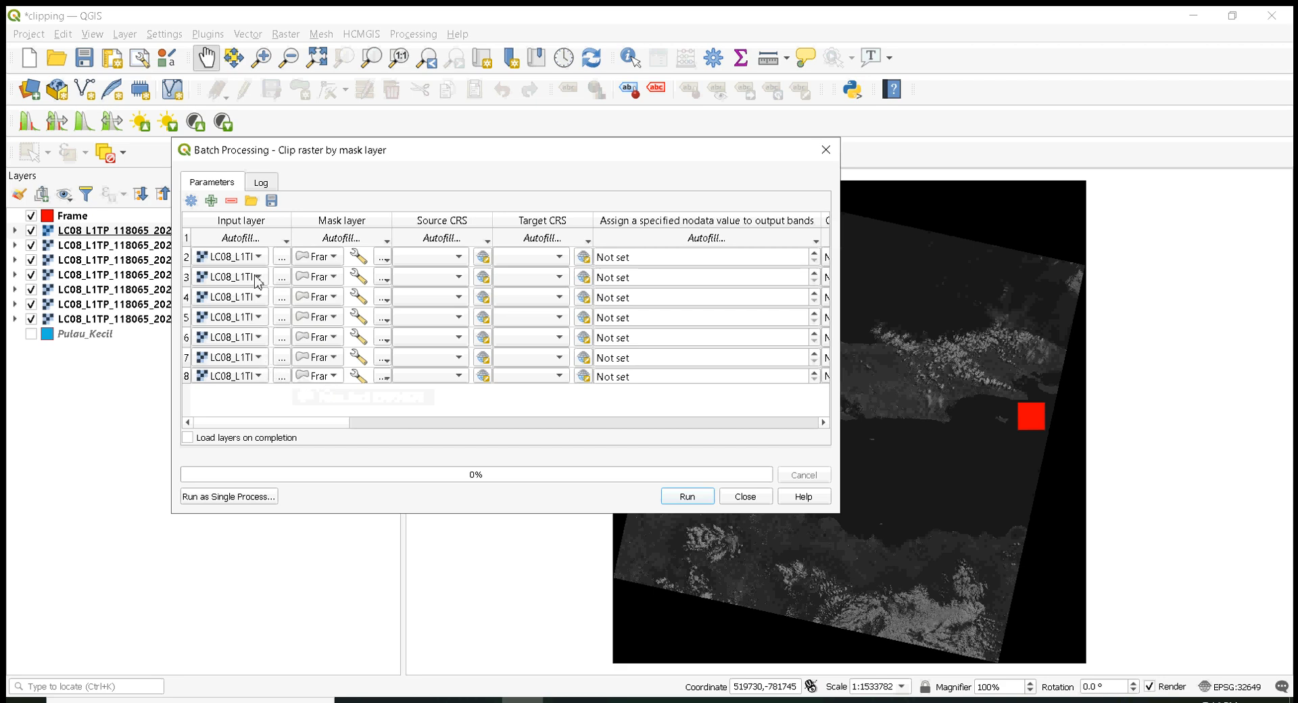
- Check the input band assigned to each of the seven batch rows
left_click(259, 261)
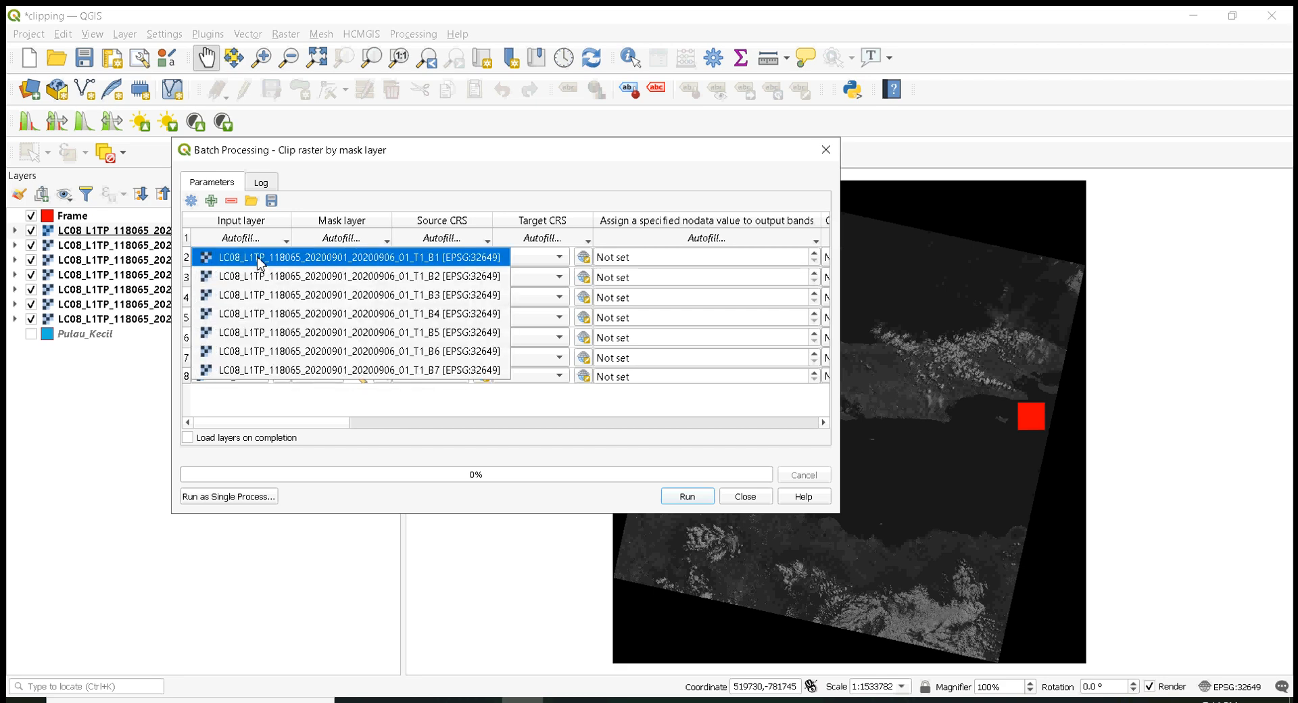
left_click(260, 261)
left_click(259, 278)
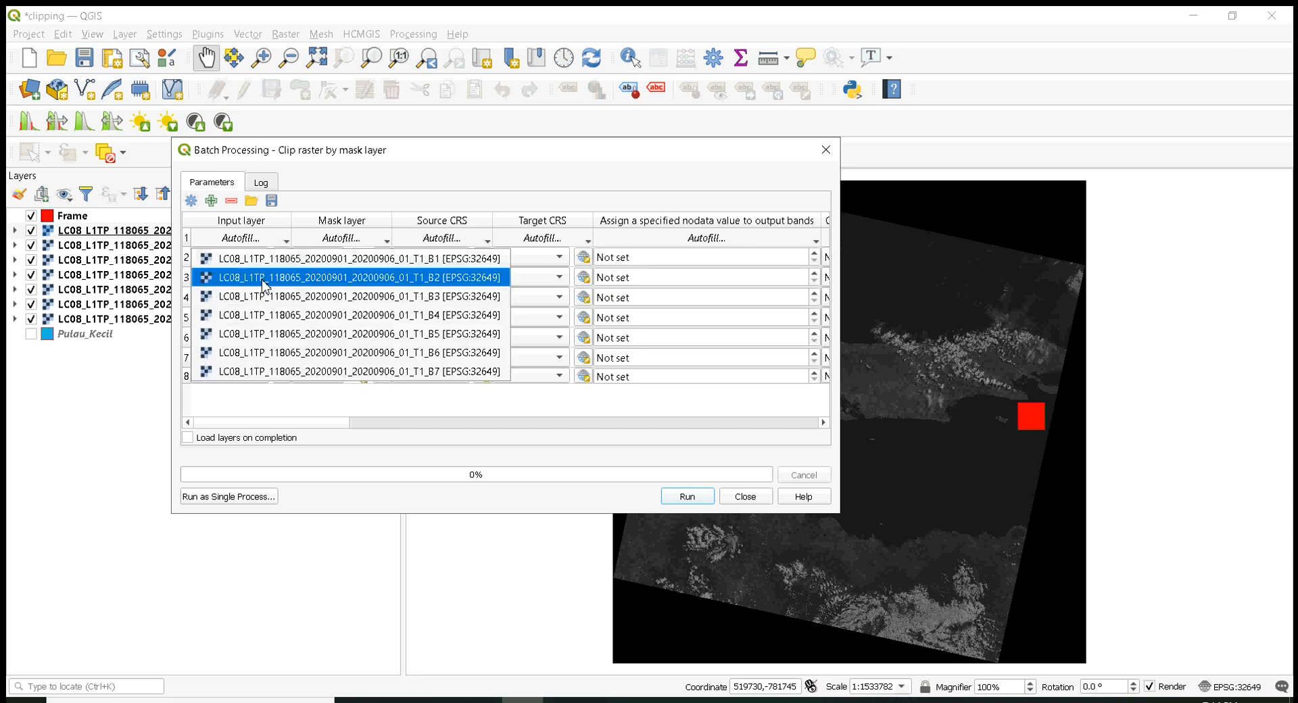
left_click(264, 278)
left_click(260, 298)
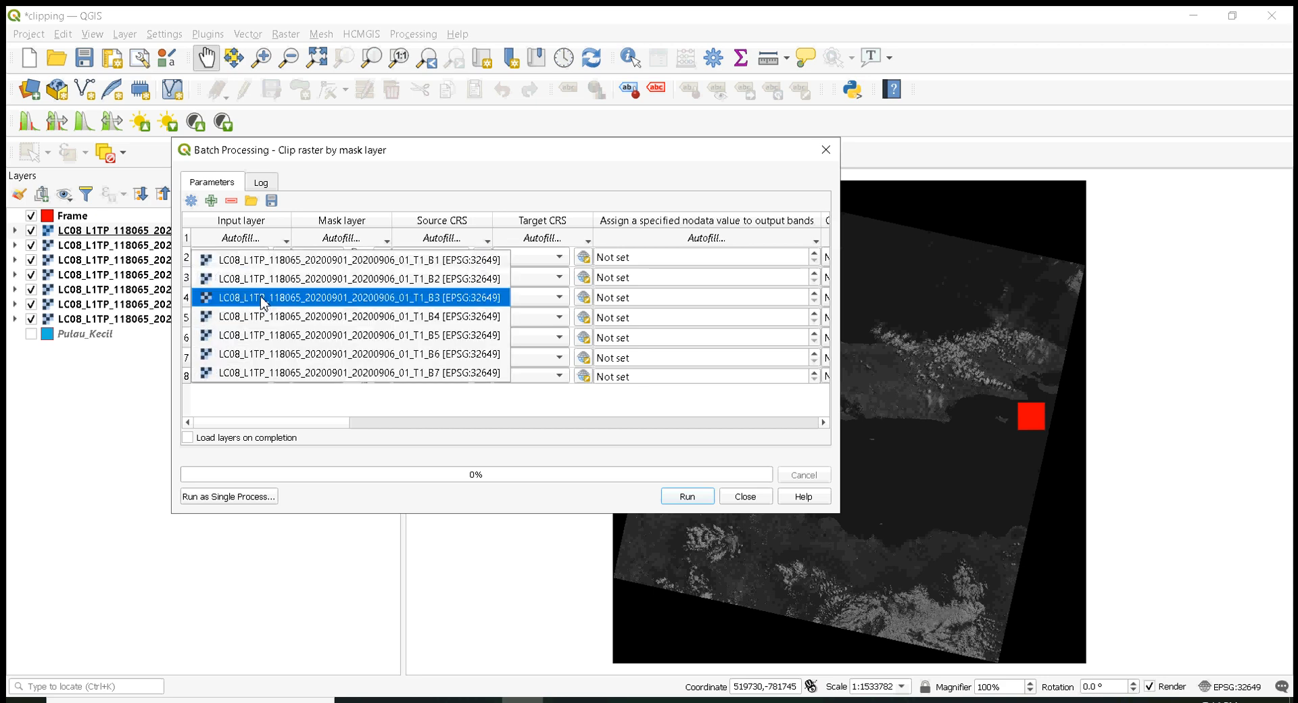
left_click(263, 302)
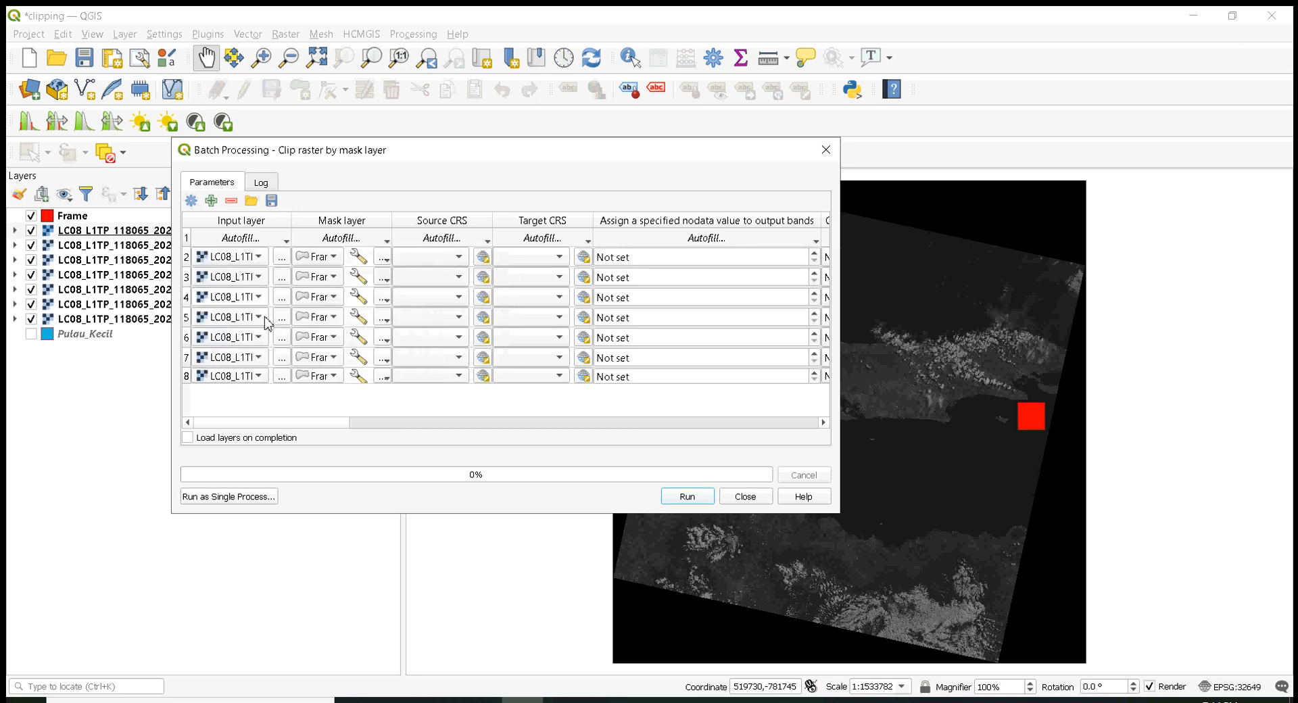
left_click(266, 322)
left_click(265, 321)
left_click(262, 341)
left_click(262, 341)
left_click(264, 359)
left_click(263, 360)
left_click(261, 377)
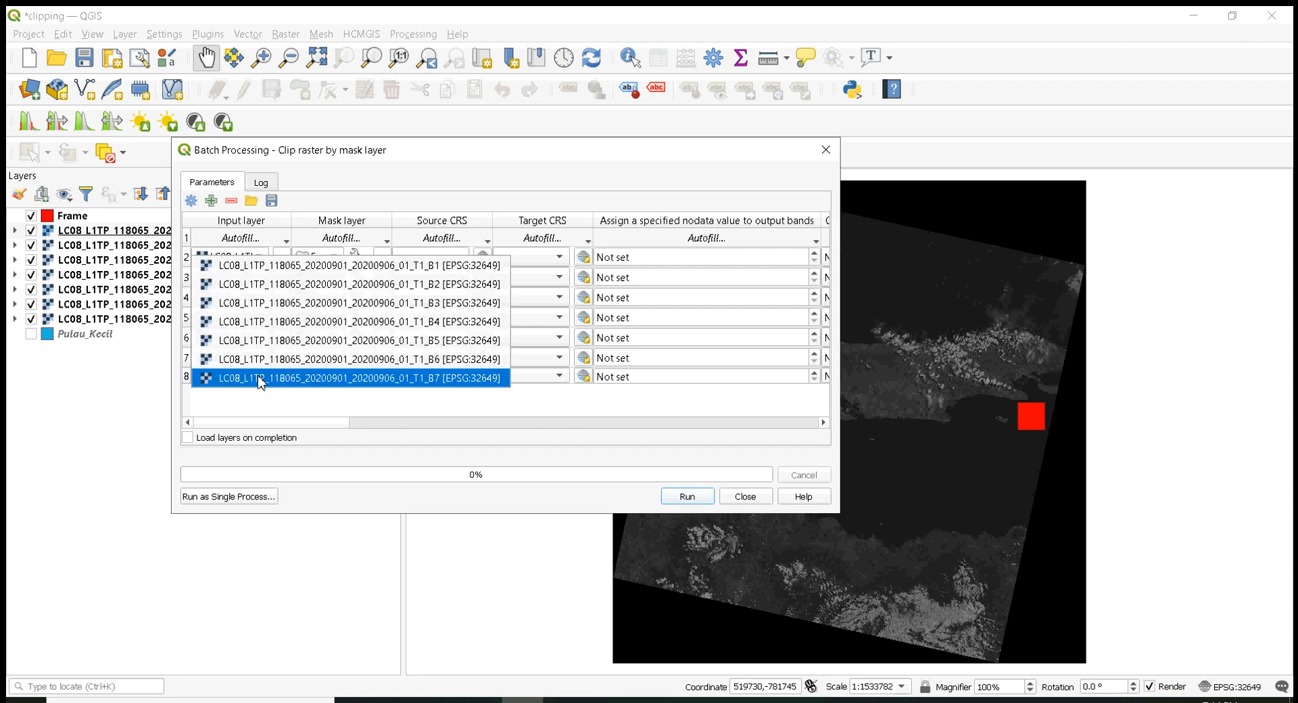
left_click(261, 378)
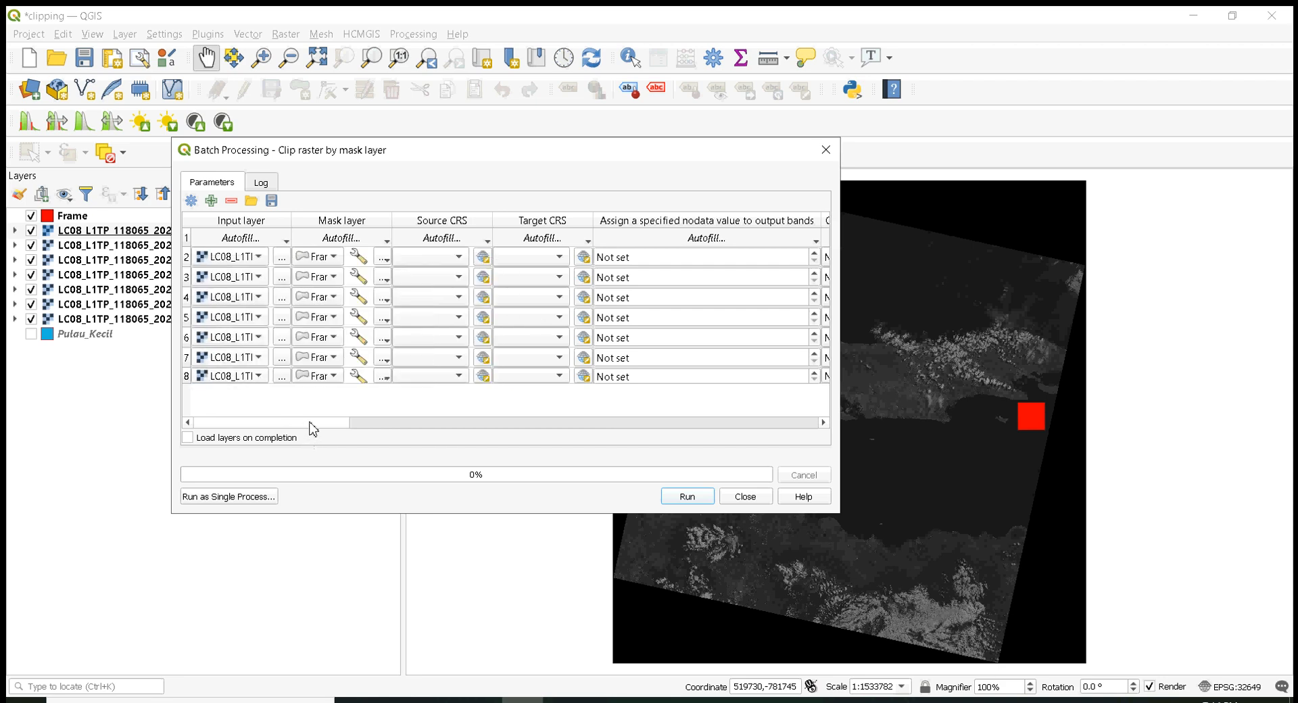
- Set the first row's clipped output to LC08_L1TP_118065_20200901_20200906_01_T1_Clip_B1 as a TIF file in the Hasil folder
left_click_drag(334, 426, 809, 436)
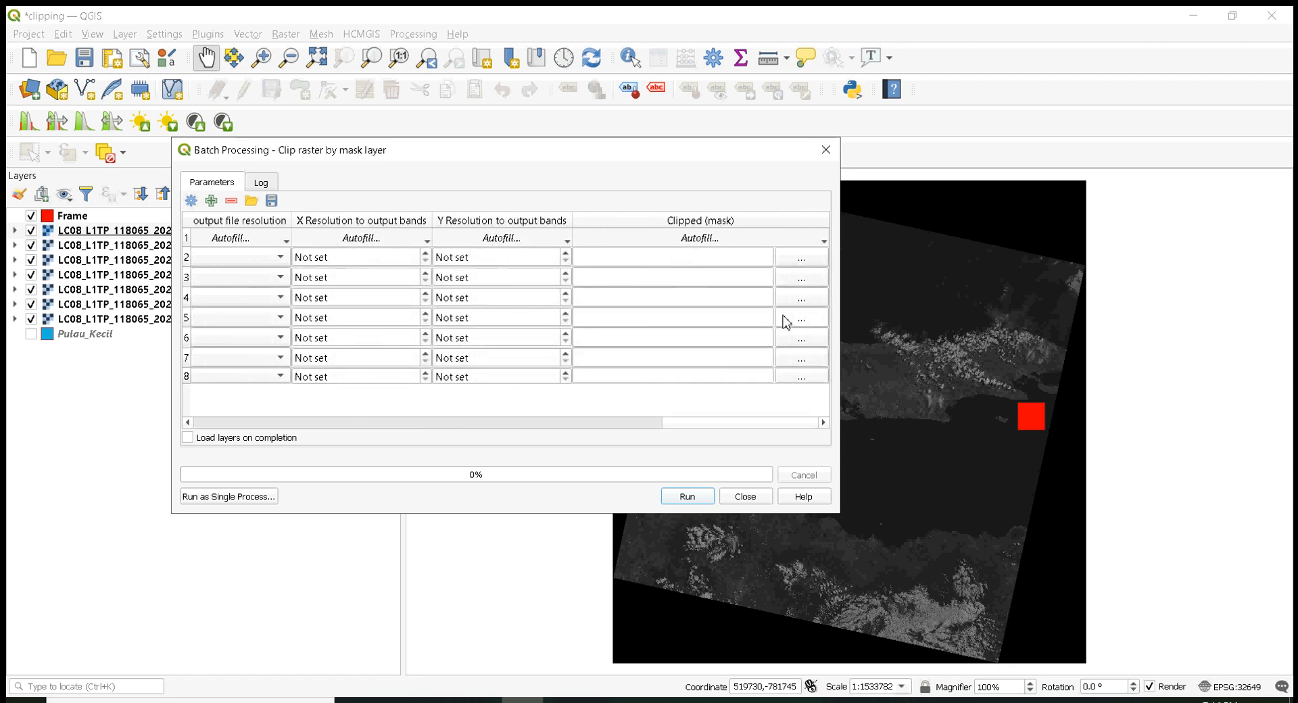
left_click(802, 261)
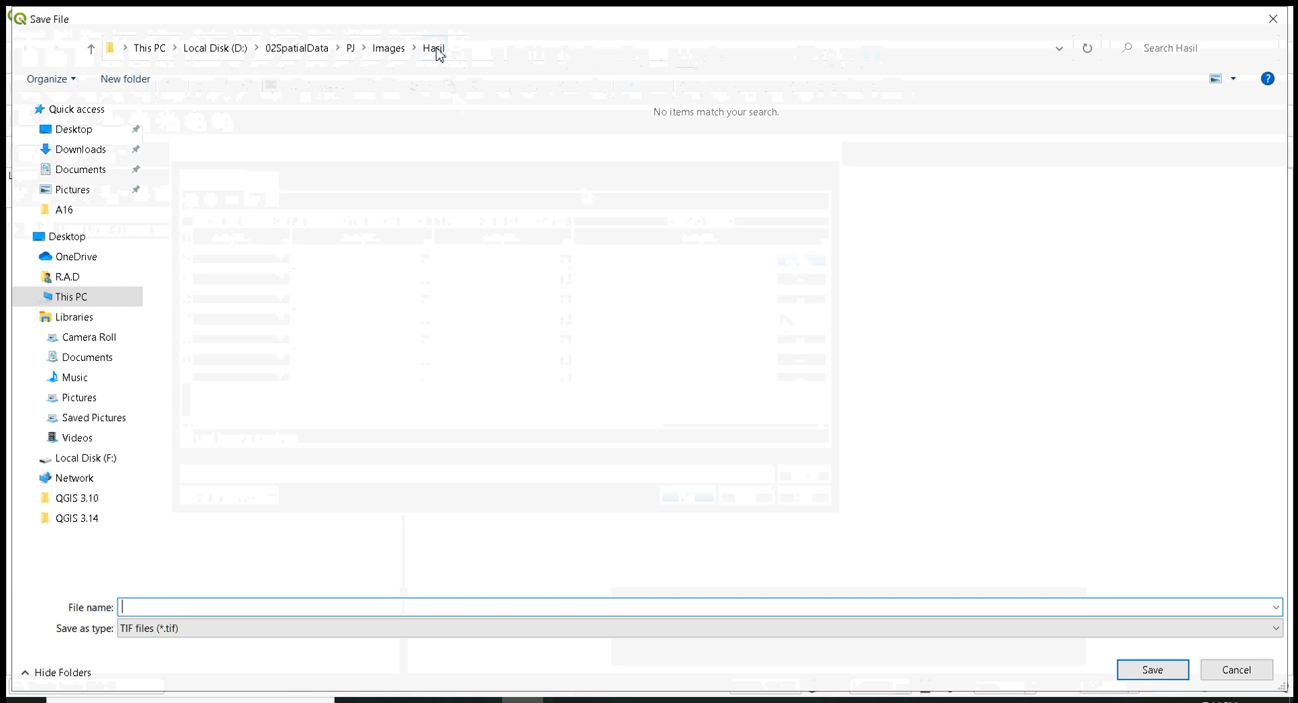
right_click(173, 612)
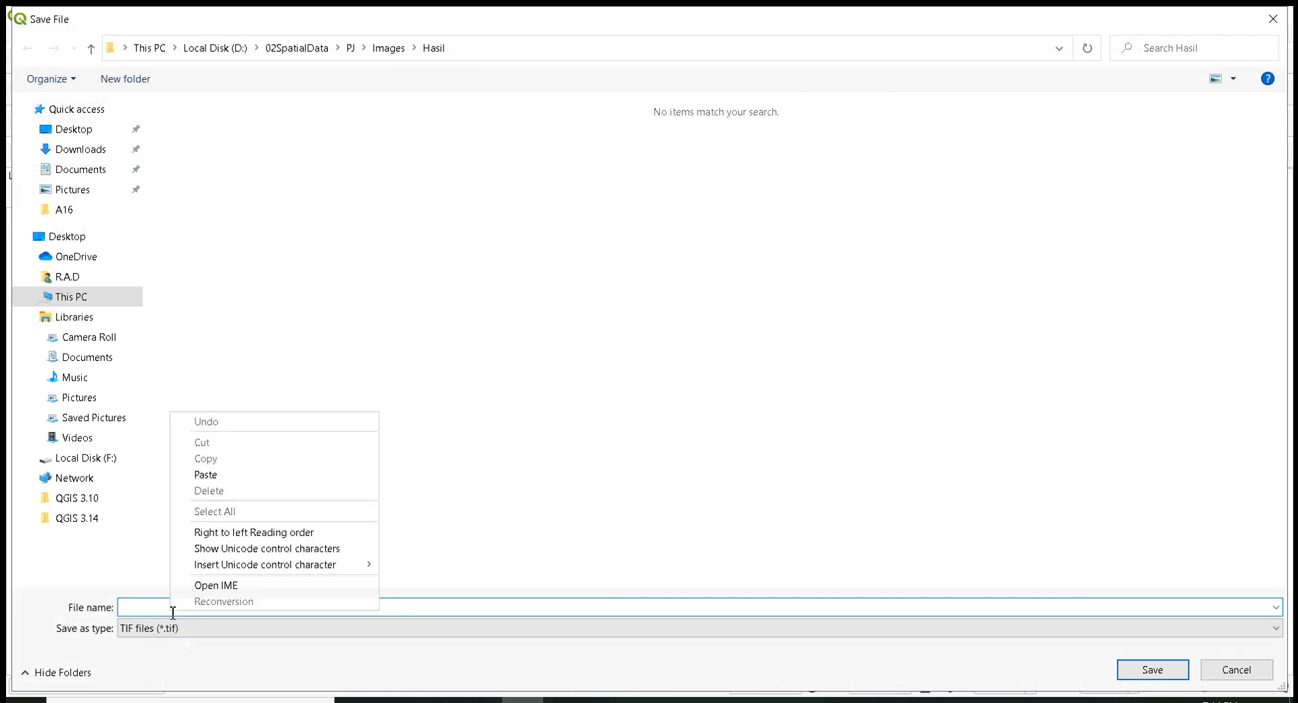
left_click(241, 476)
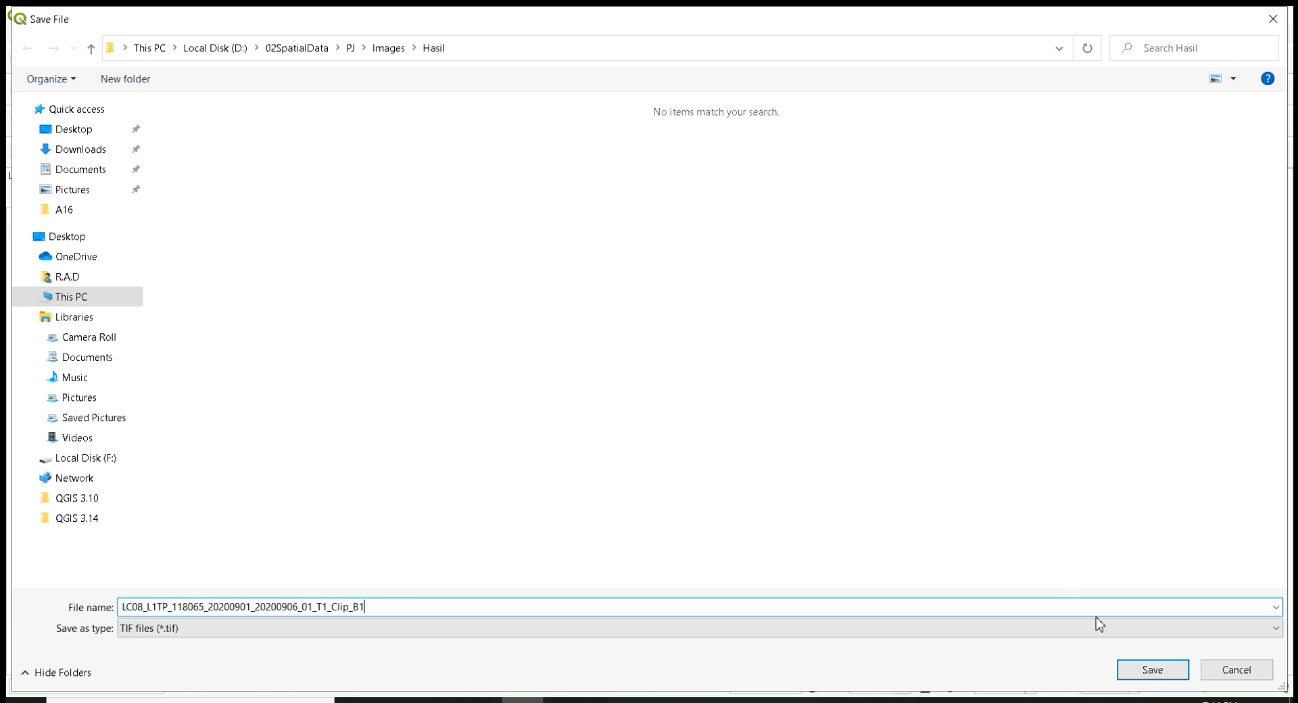
left_click(1141, 666)
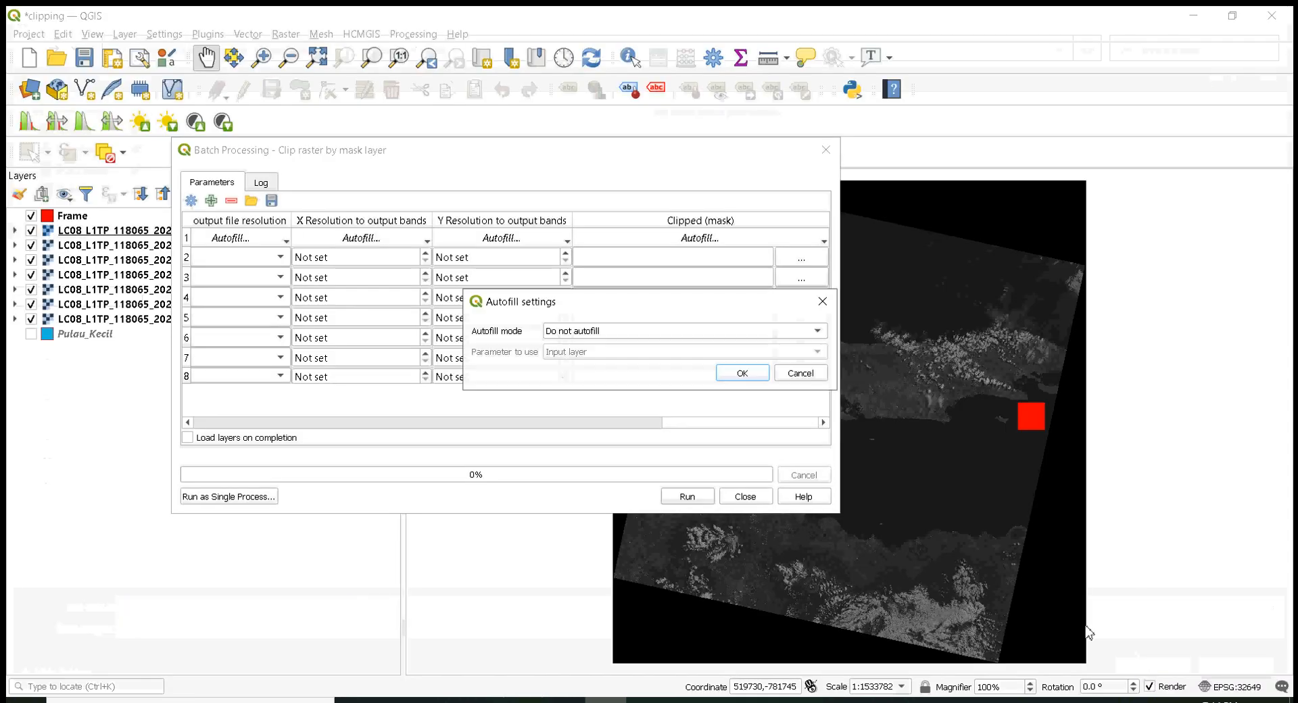
- Autofill the output file names for all batch rows using the Fill with numbers mode
left_click(575, 331)
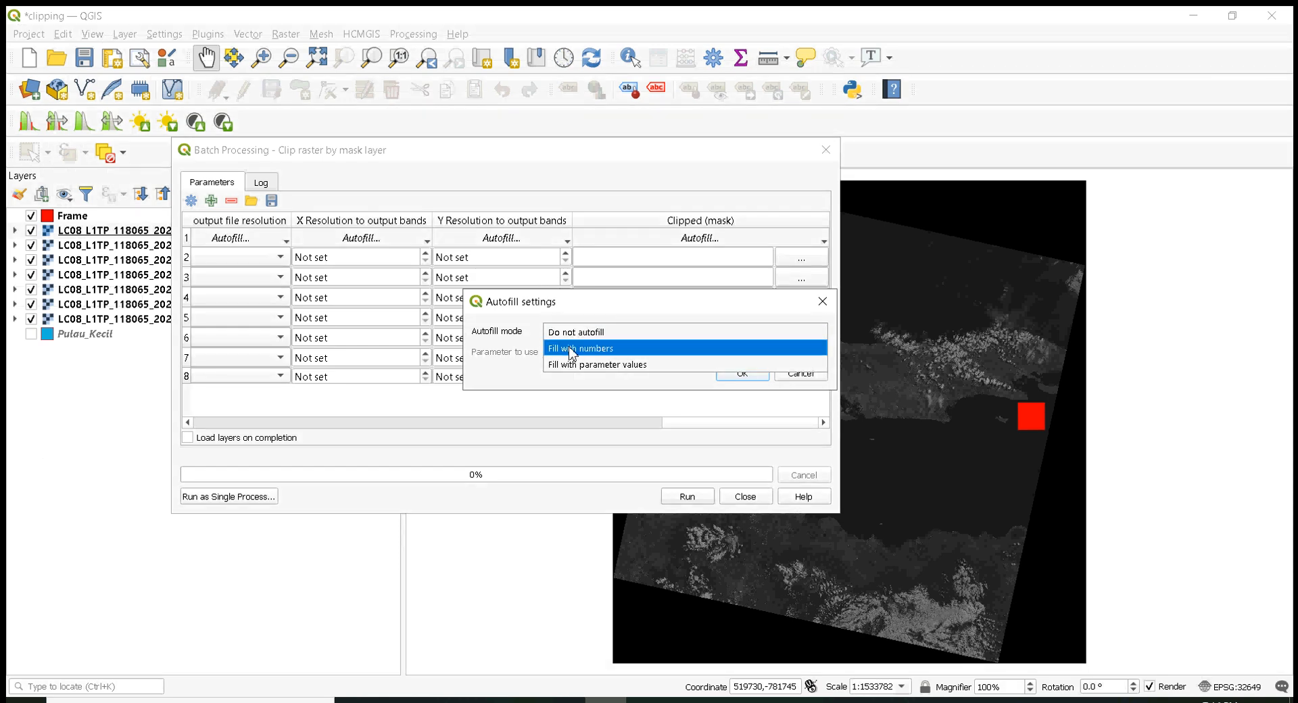
left_click(572, 348)
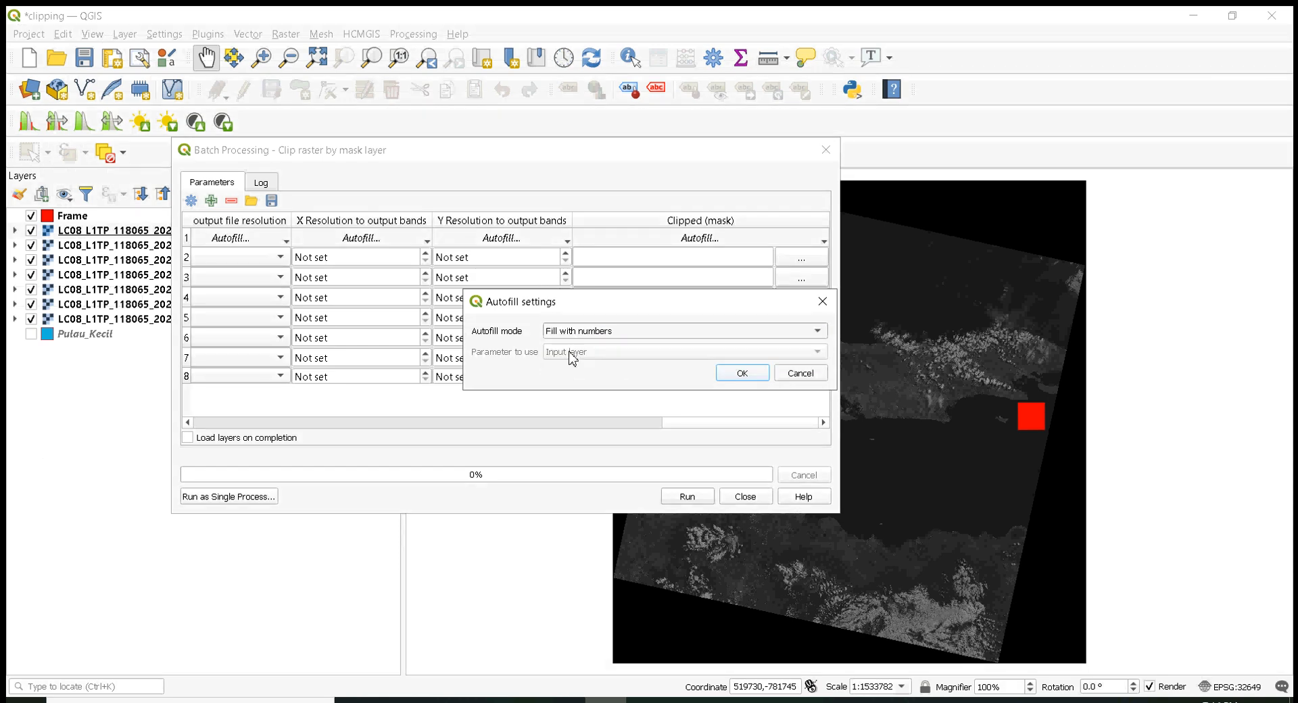
left_click(736, 374)
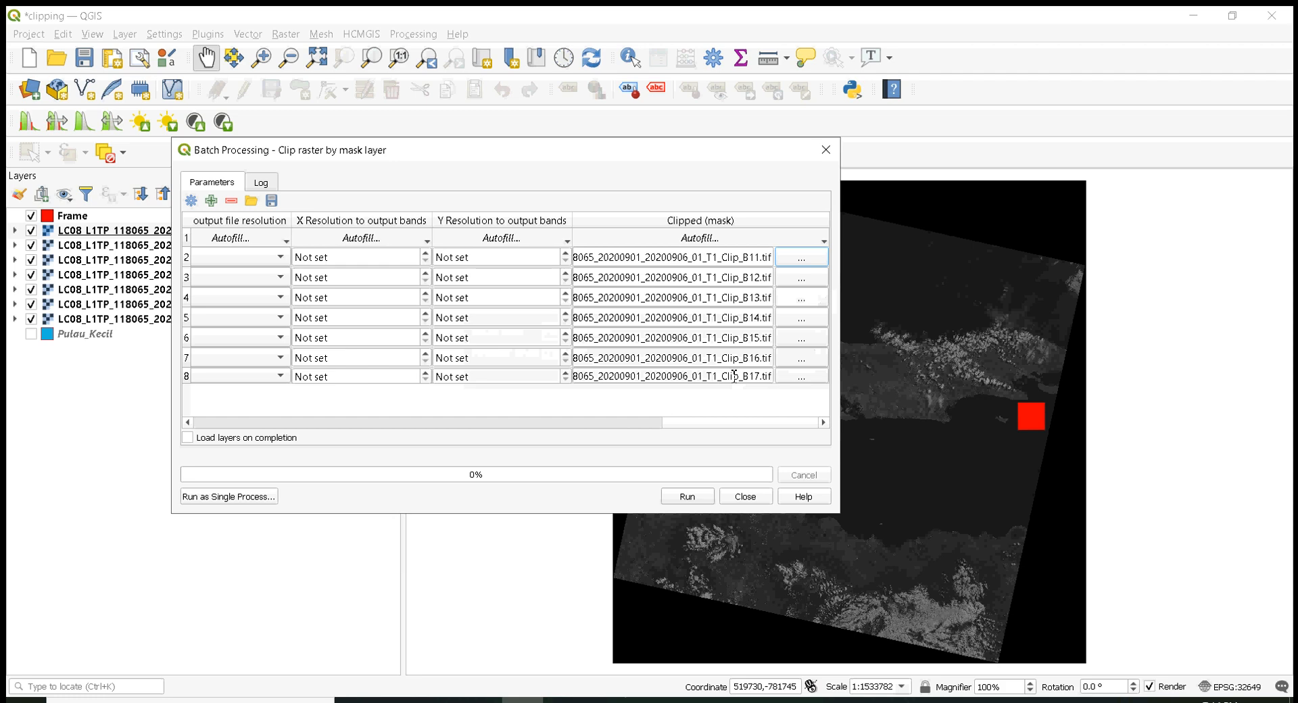
- Correct the output file names of the first three rasters so they end in Clip_B1.tif, Clip_B2.tif and Clip_B3.tif
left_click(757, 258)
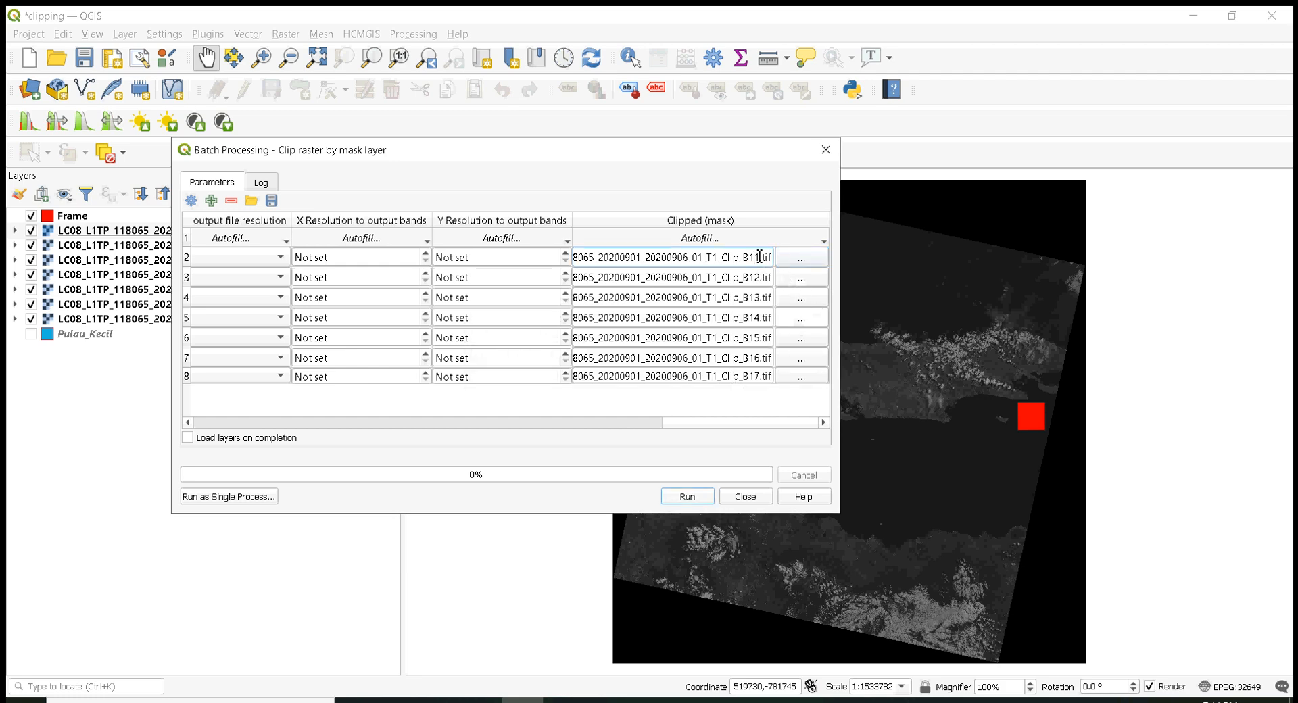
key("BackSpace")
key("Down")
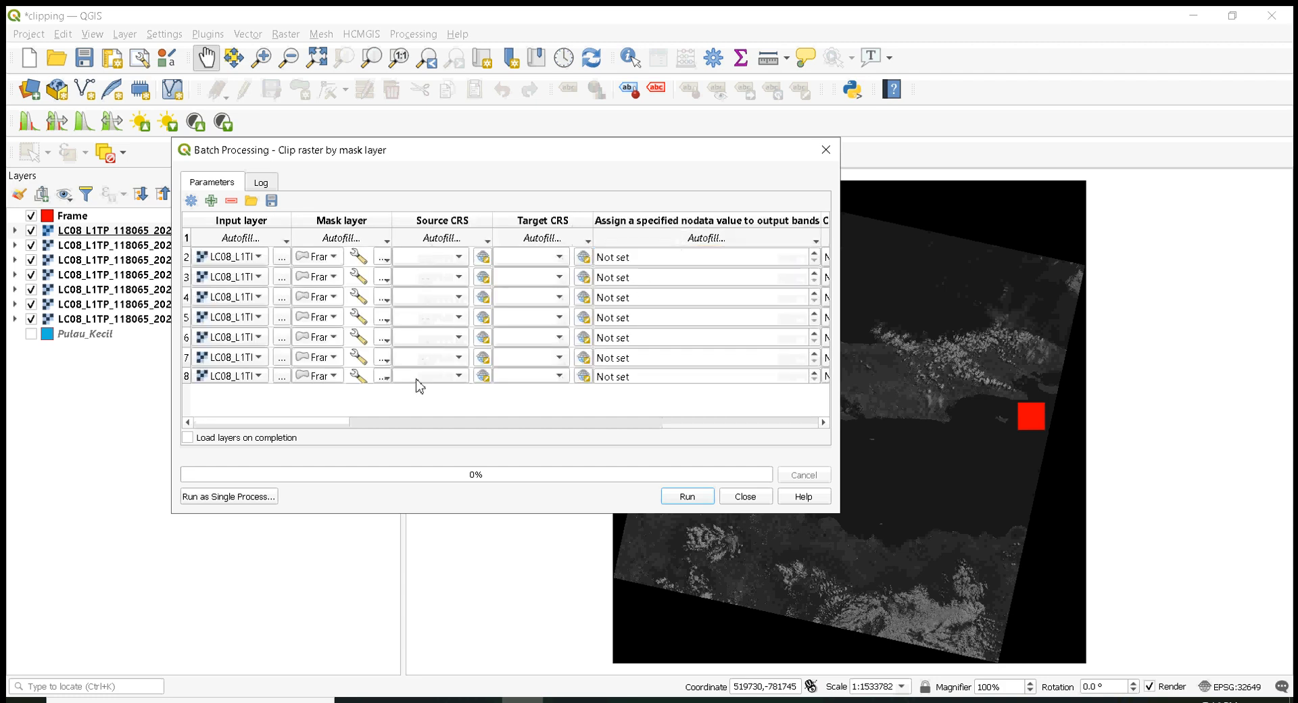
left_click_drag(327, 426, 781, 438)
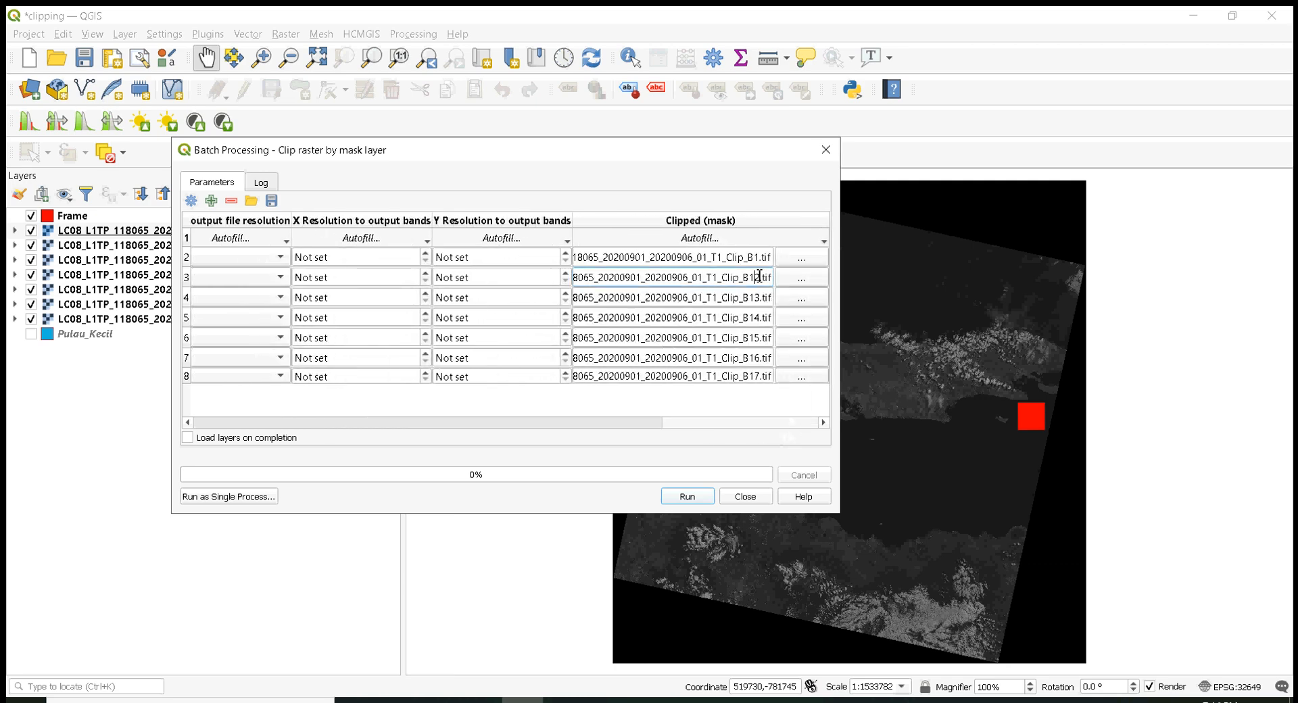
key("BackSpace")
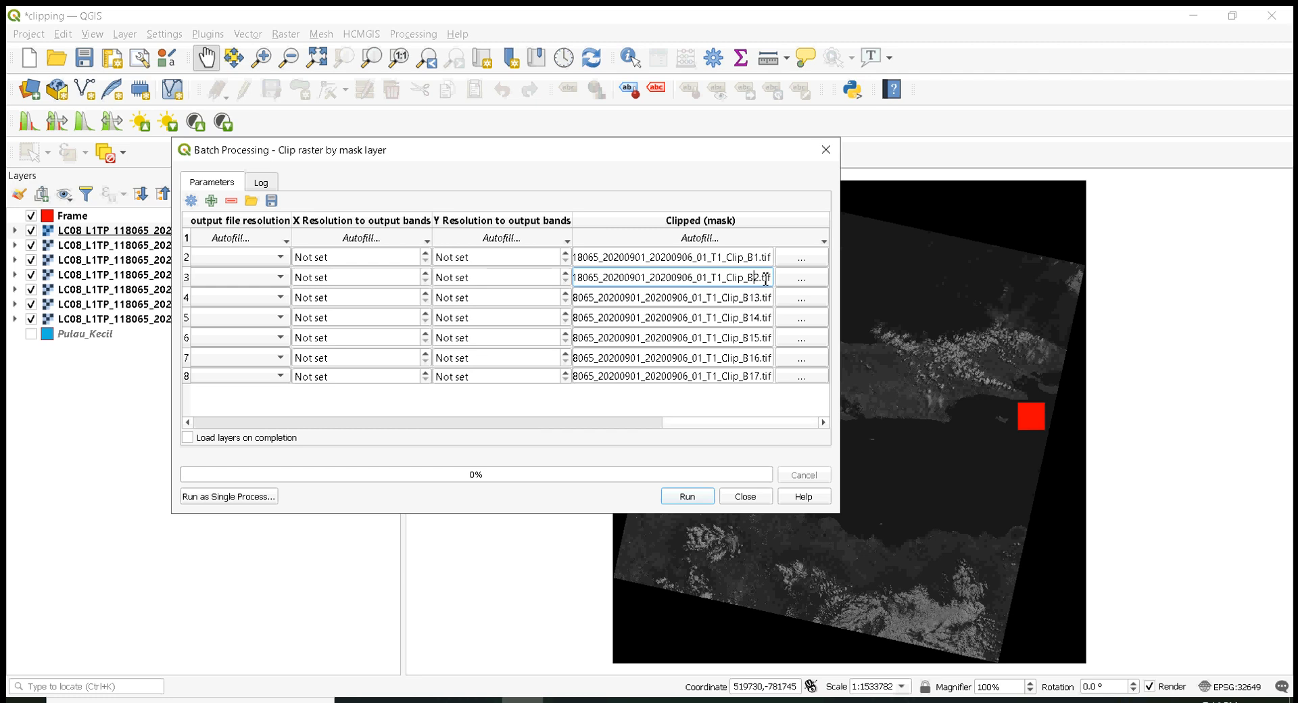
left_click(755, 301)
key("BackSpace")
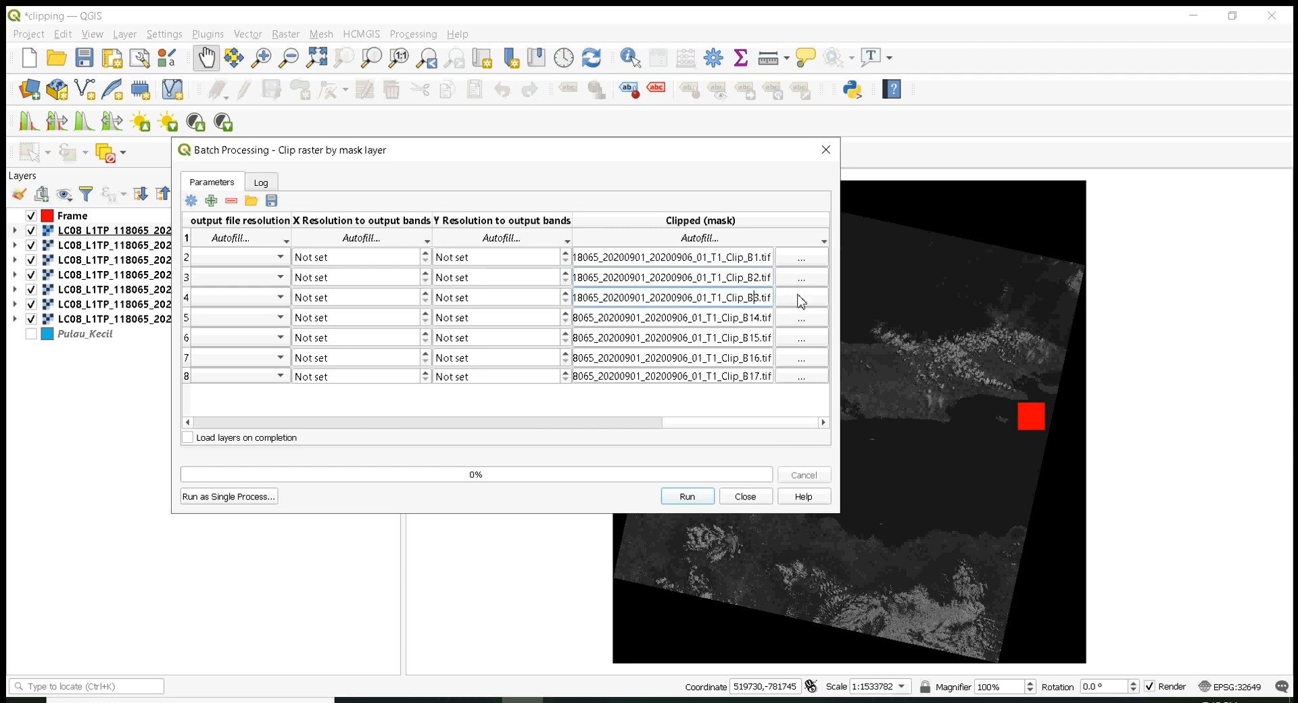
- Correct the output file names of the last four rasters so they end in Clip_B4.tif, Clip_B5.tif, Clip_B6.tif and Clip_B7.tif
left_click(756, 321)
key("BackSpace")
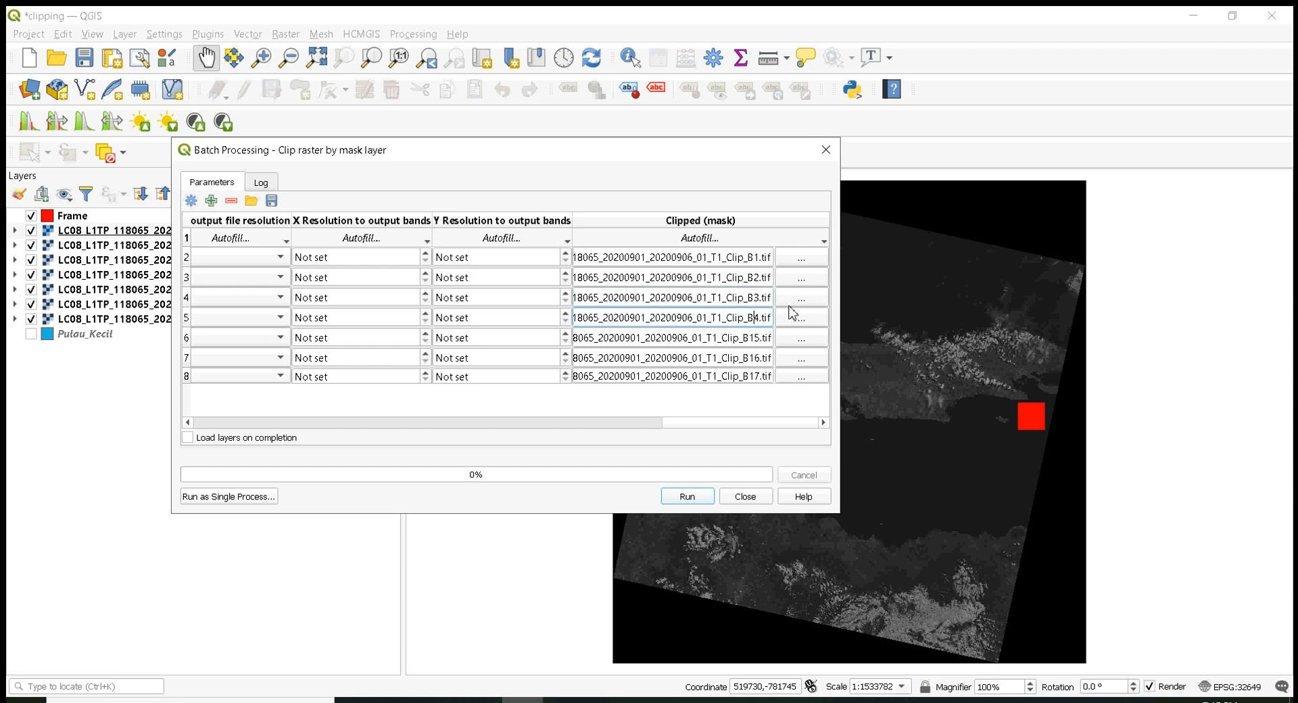
left_click(757, 335)
key("BackSpace")
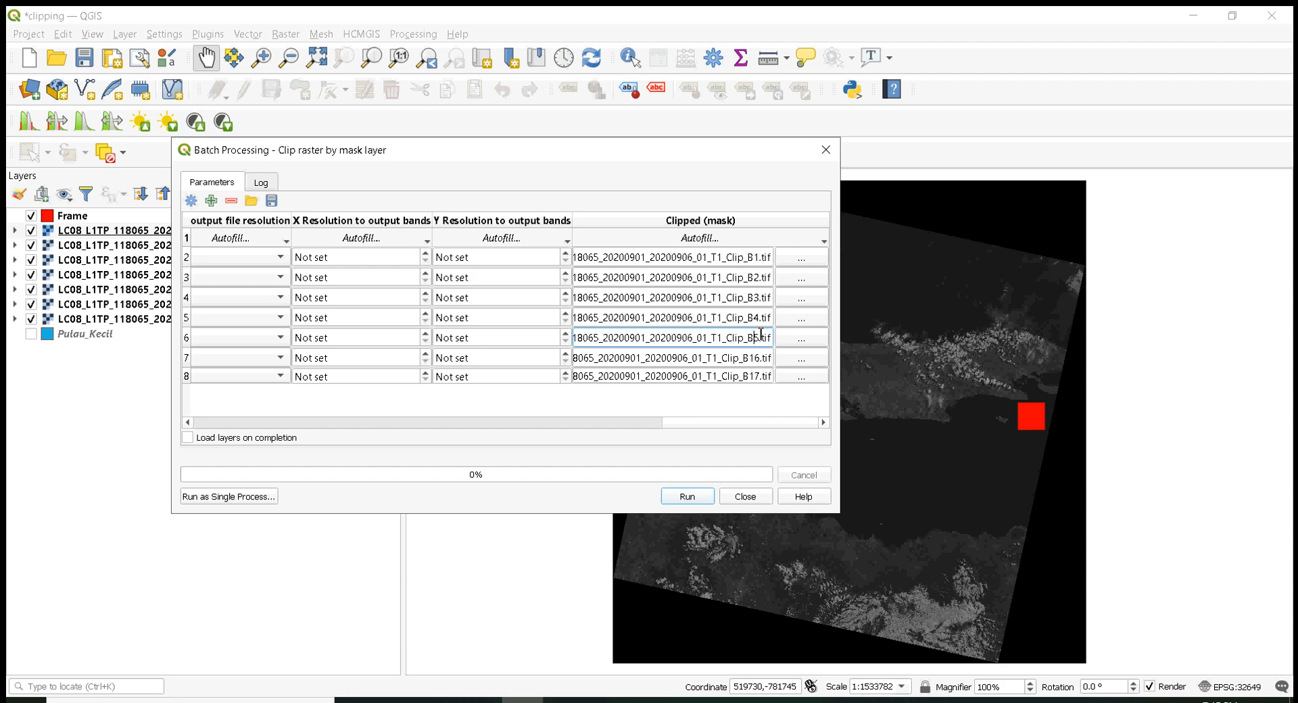
left_click(758, 359)
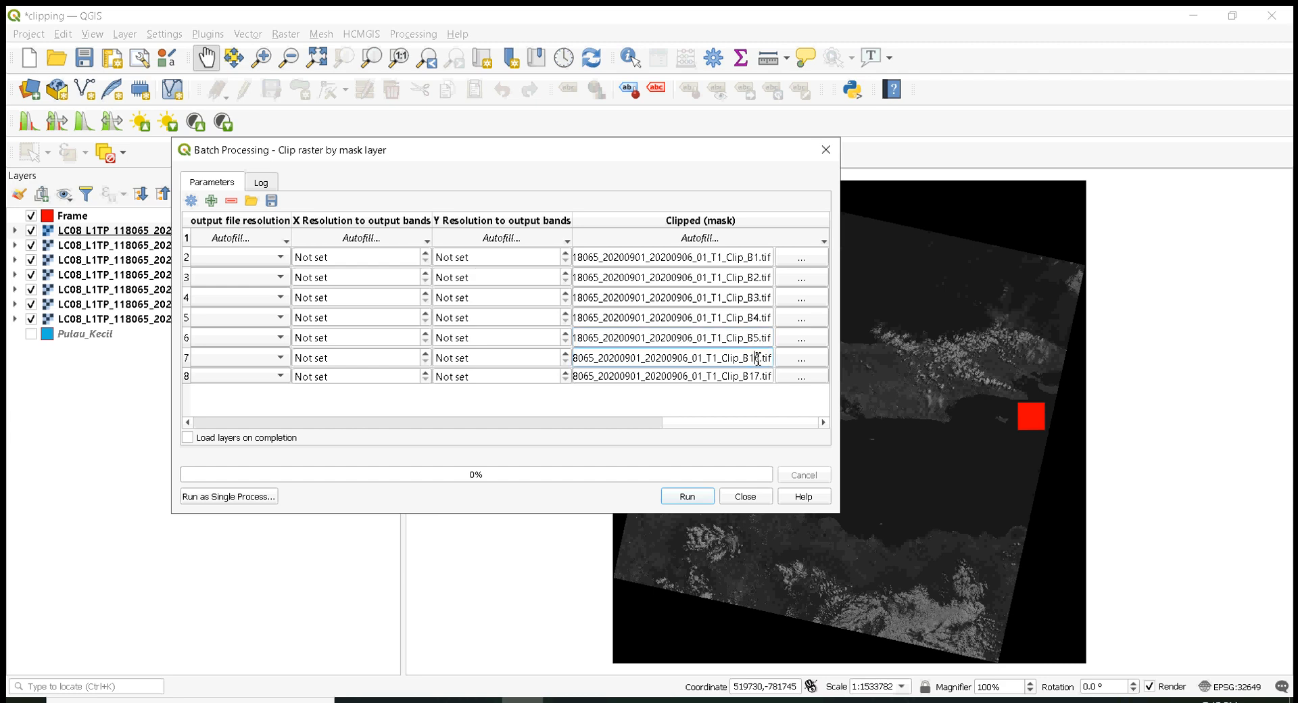
key("BackSpace")
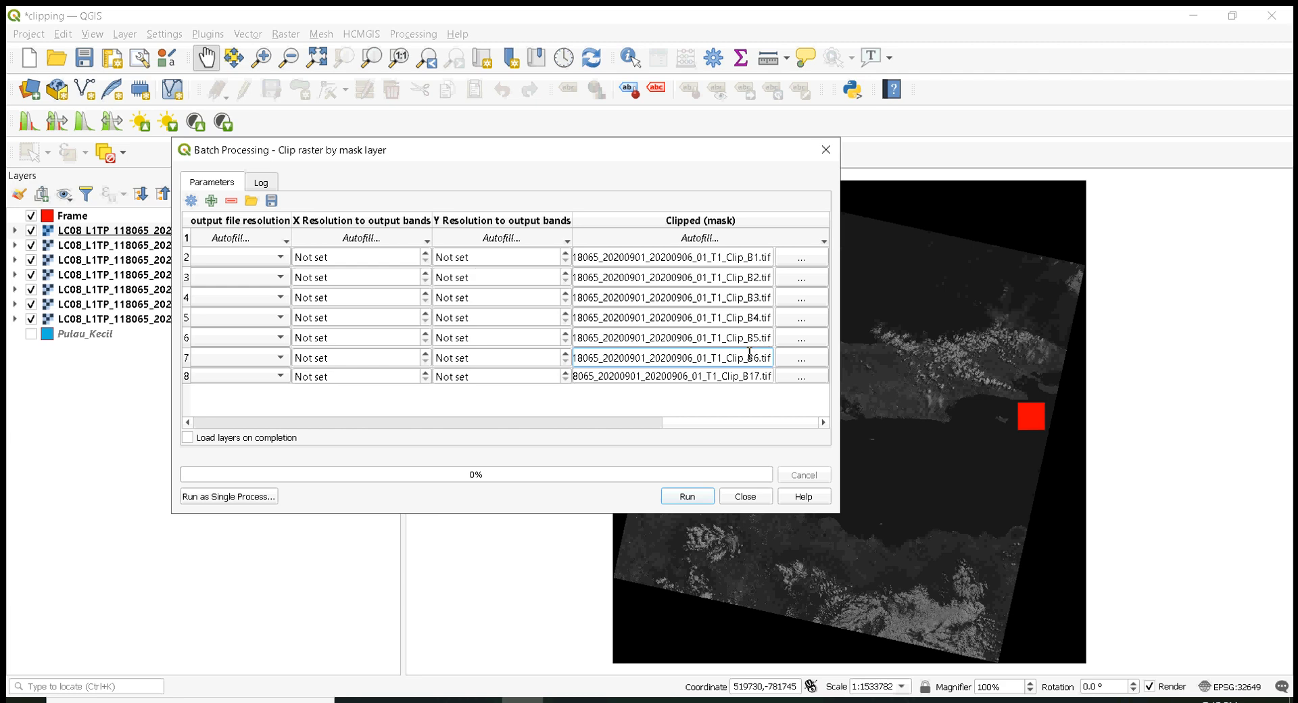
left_click(758, 376)
key("BackSpace")
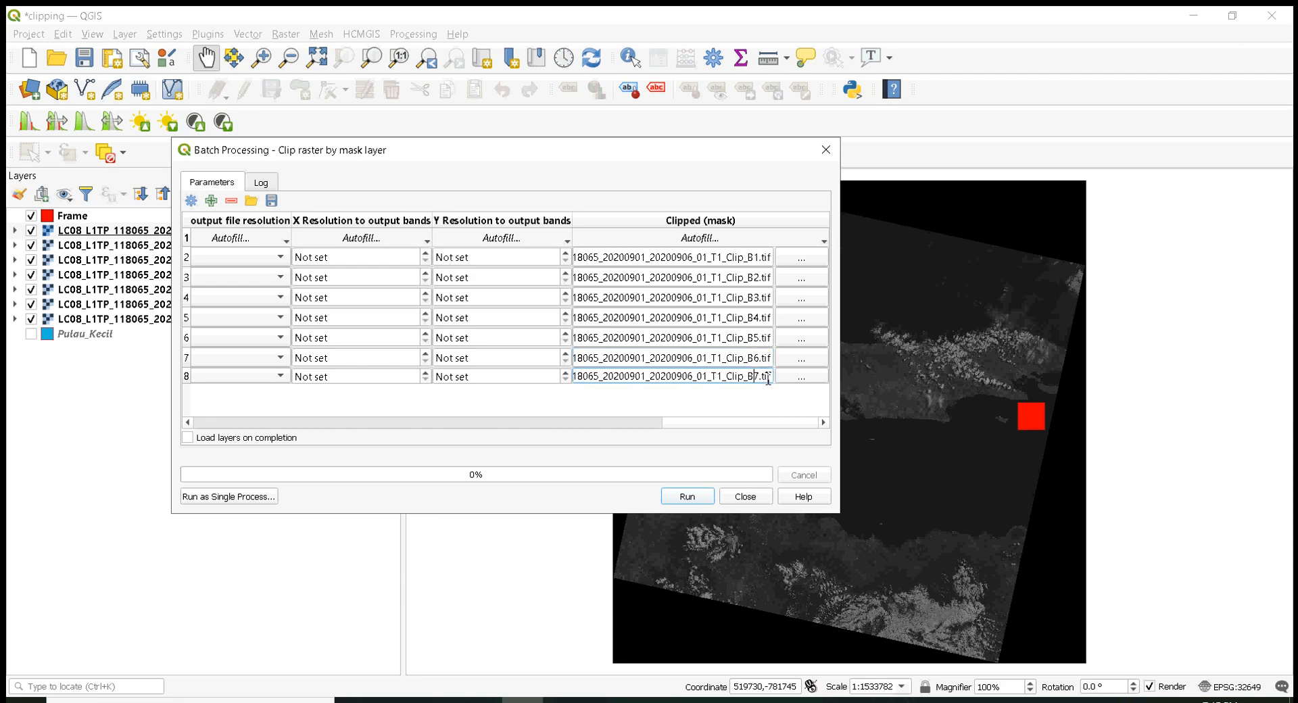
- Run the batch clip with layers loaded on completion, and close the batch dialog
left_click(296, 440)
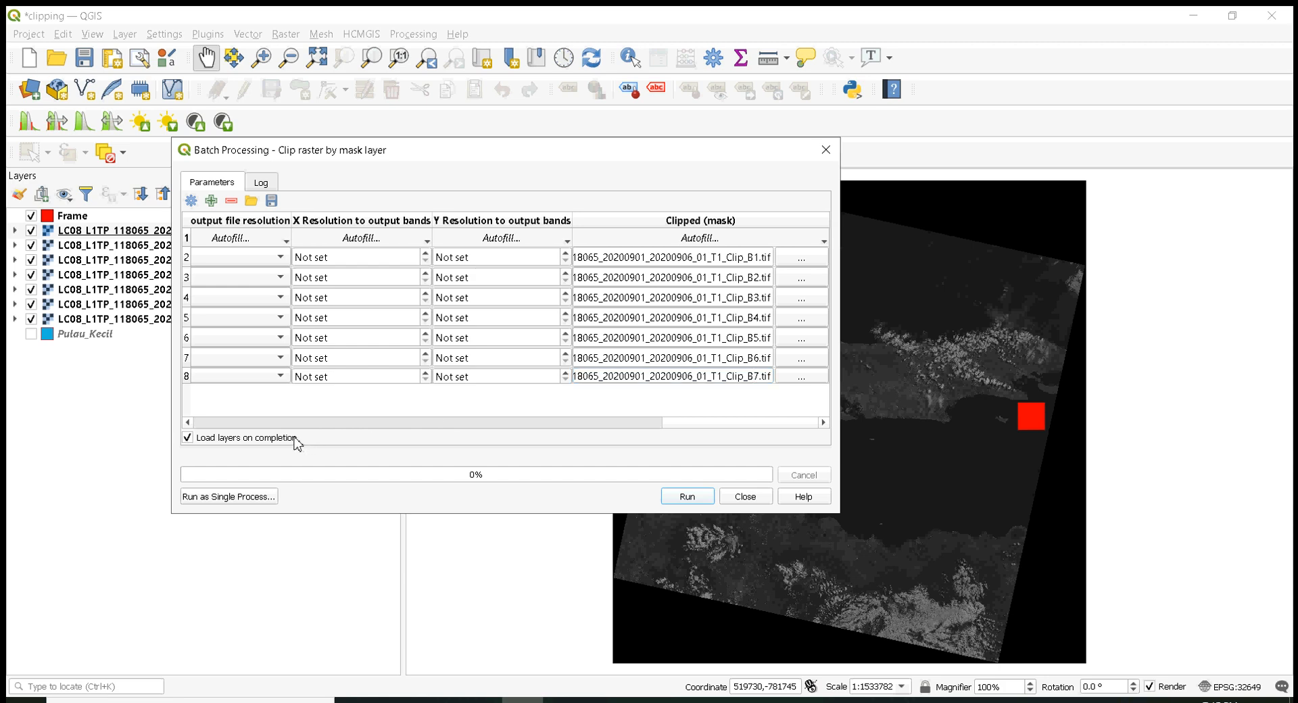
left_click(688, 497)
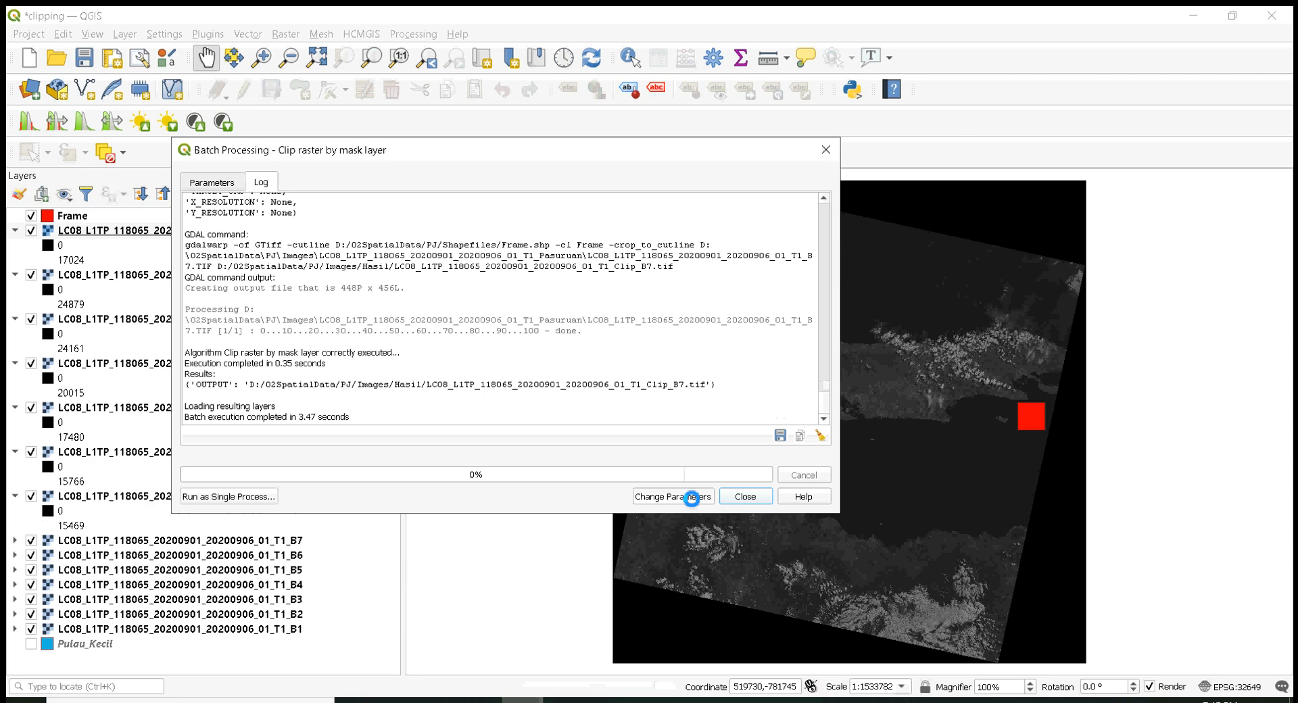
left_click(746, 500)
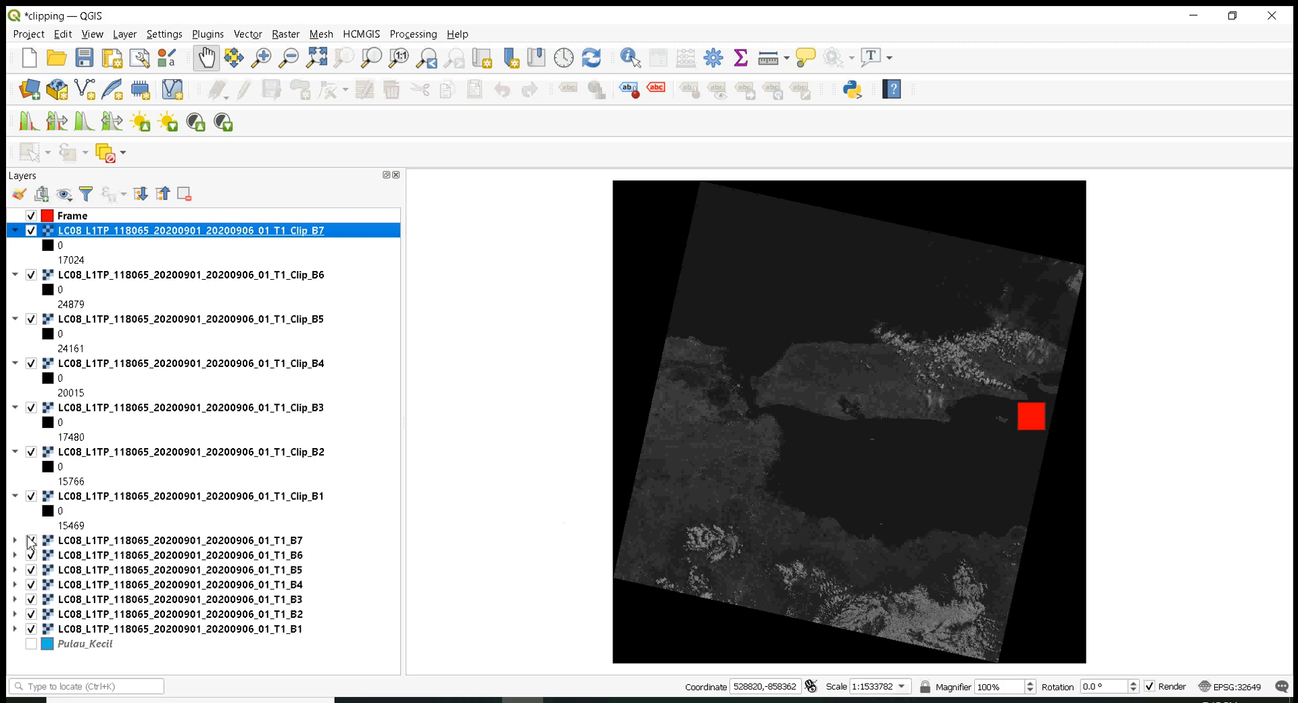
- Hide all seven original unclipped Landsat bands, B7 through B1, in the map
left_click(31, 540)
left_click(32, 555)
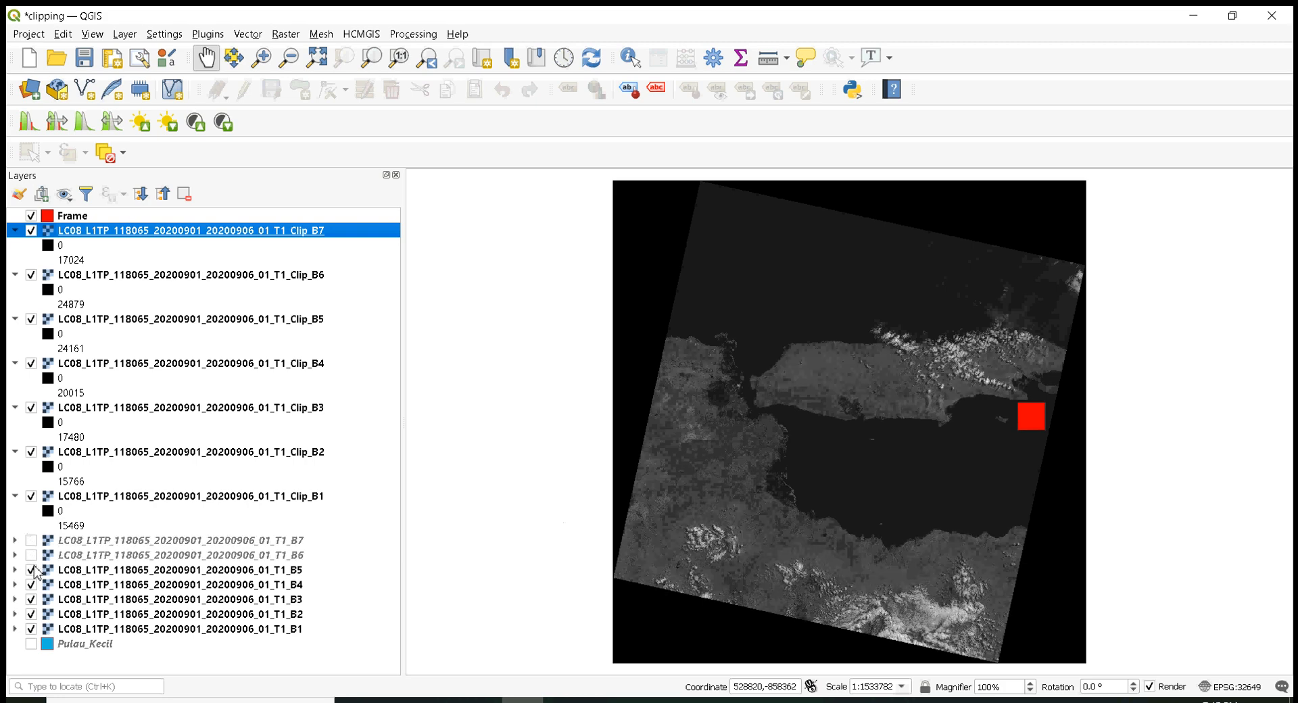
left_click(32, 570)
left_click(31, 586)
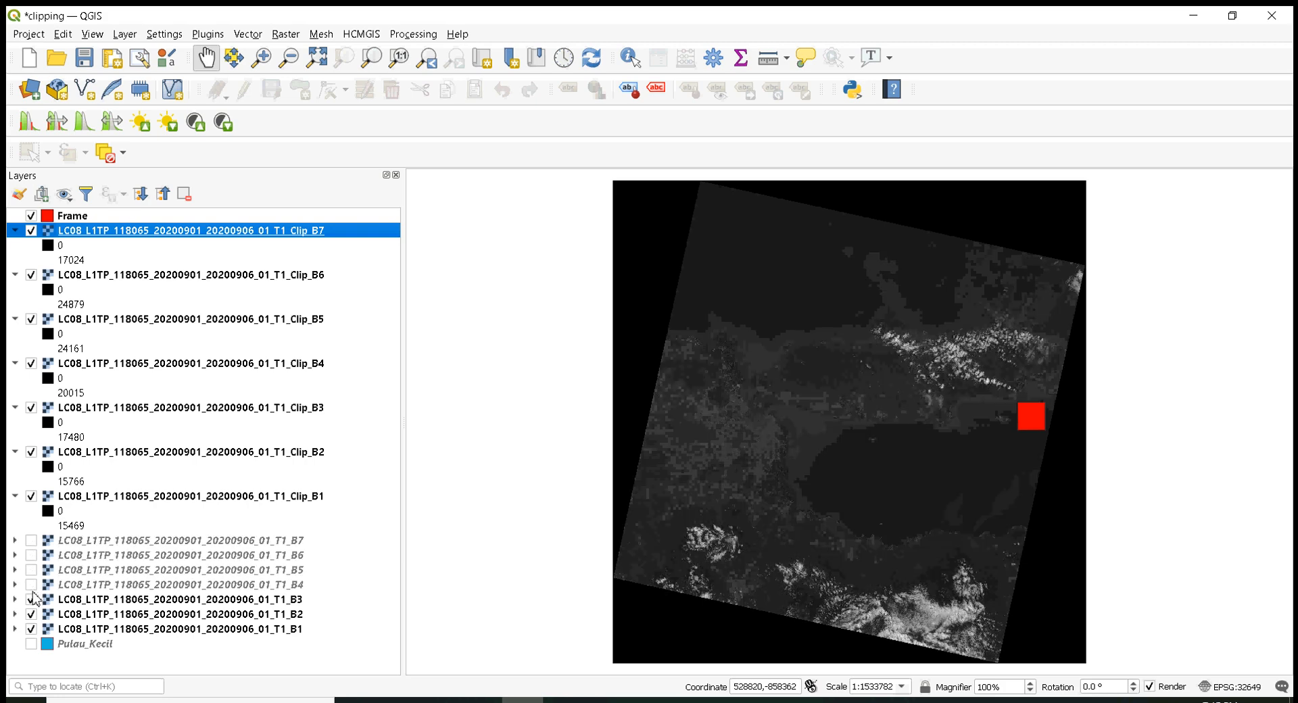
left_click(31, 600)
left_click(31, 614)
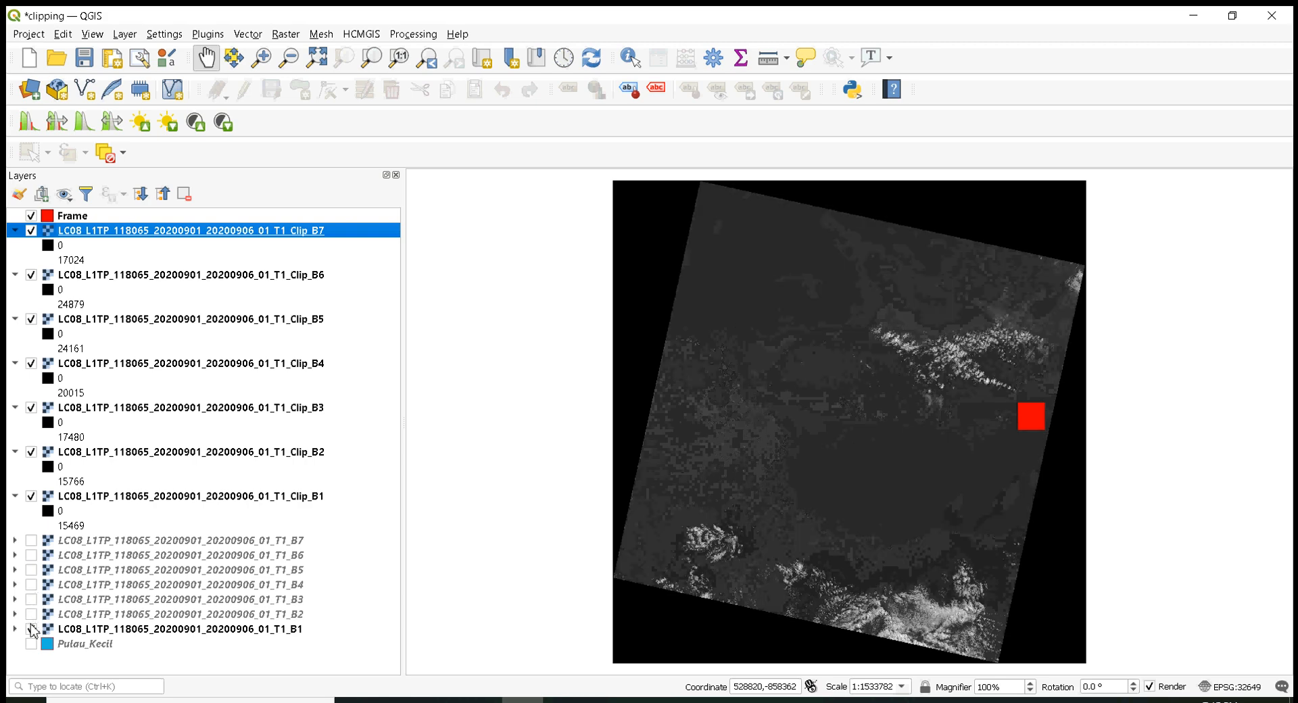
left_click(31, 629)
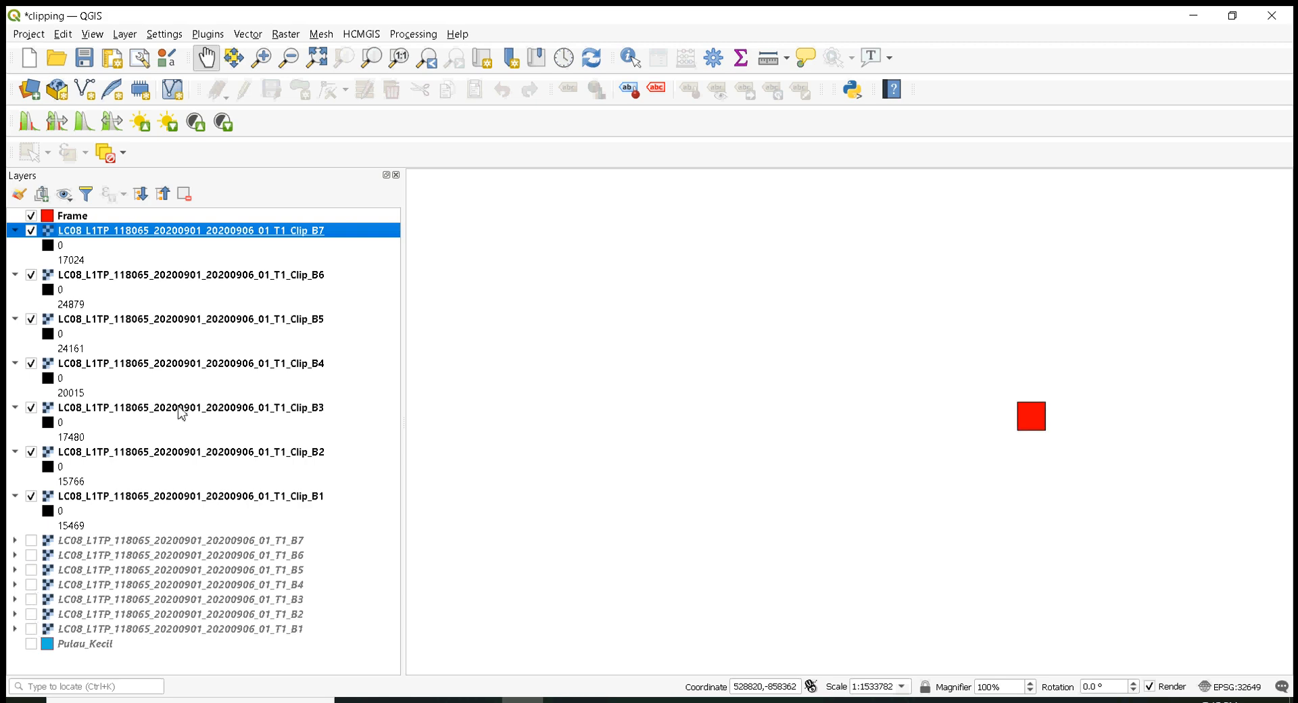
- Hide the Frame layer and fit the clipped rasters to the map view
left_click(32, 218)
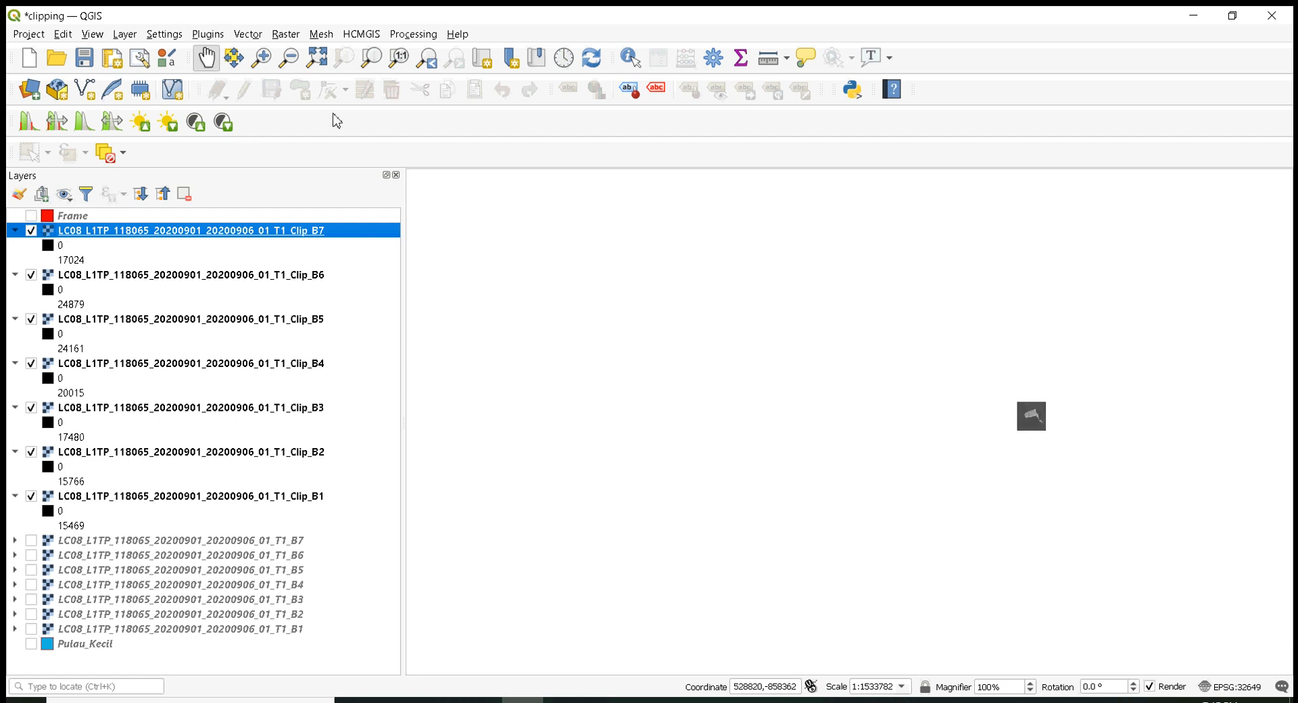
left_click(319, 60)
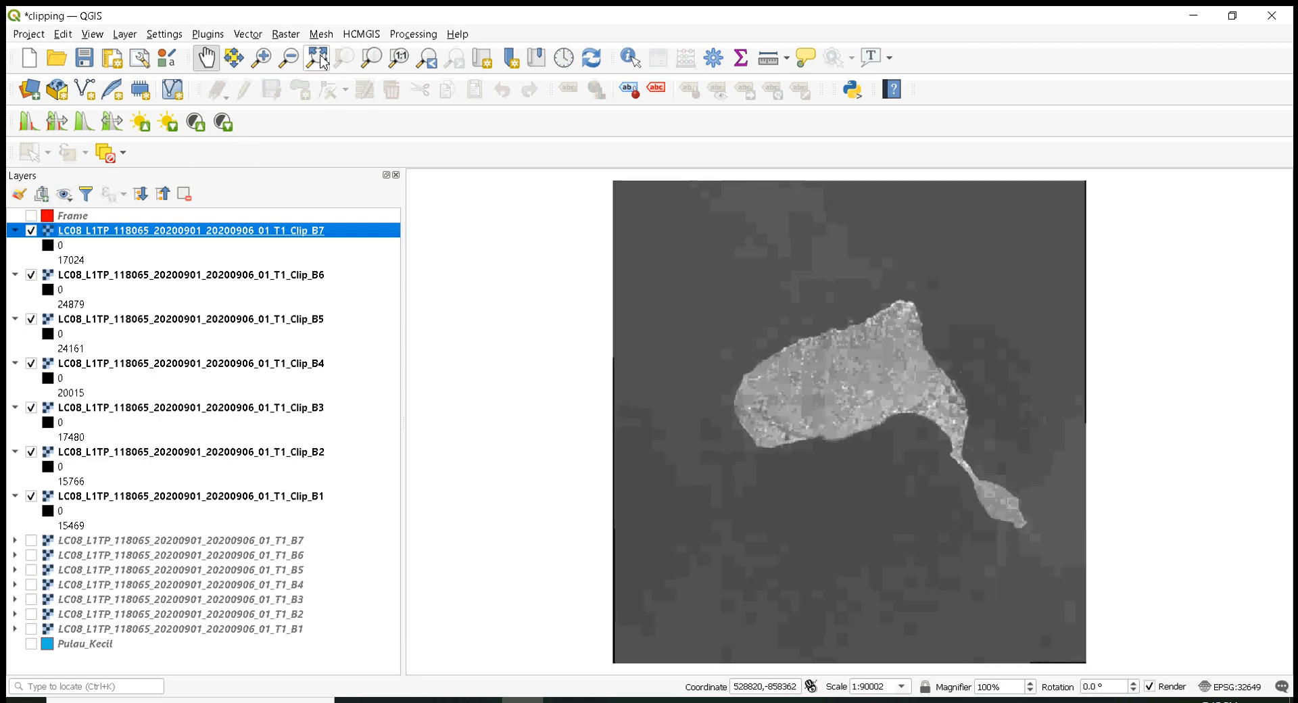
- Inspect the clipped rasters by hiding Clip_B7 through Clip_B2 one after another, and turn the hidden layers back on
left_click(31, 231)
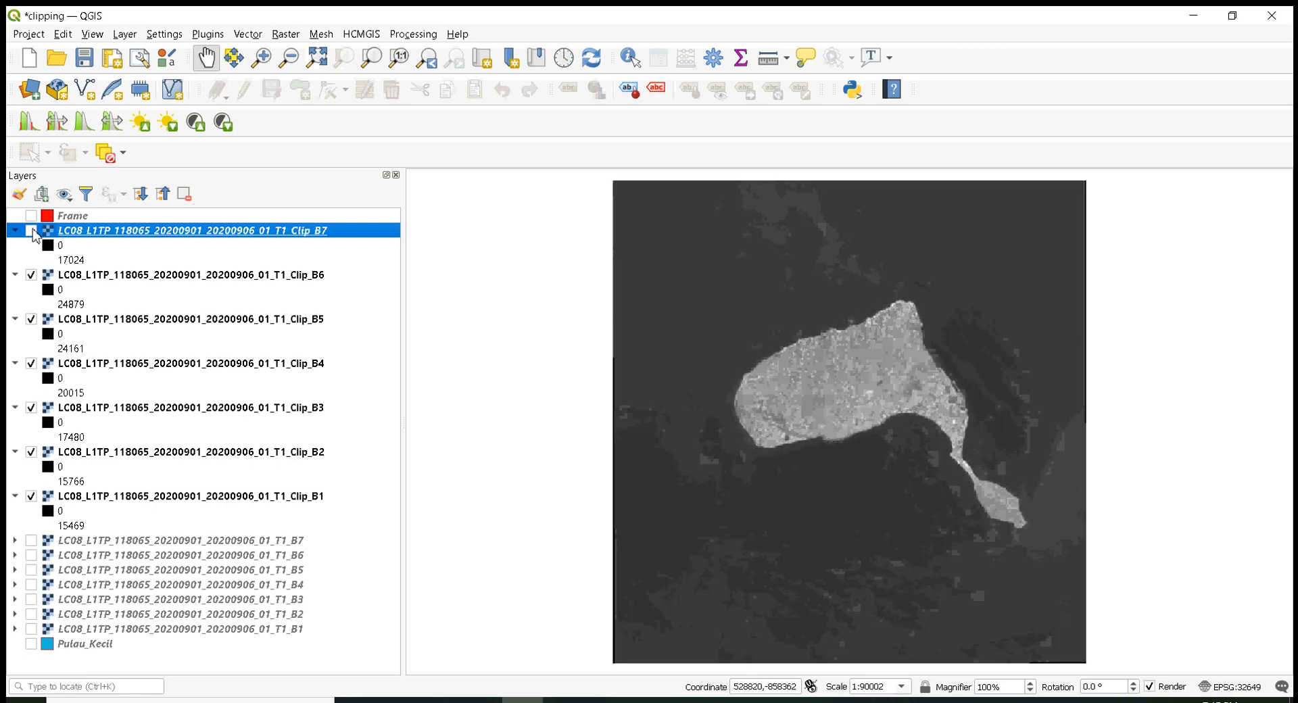
left_click(31, 276)
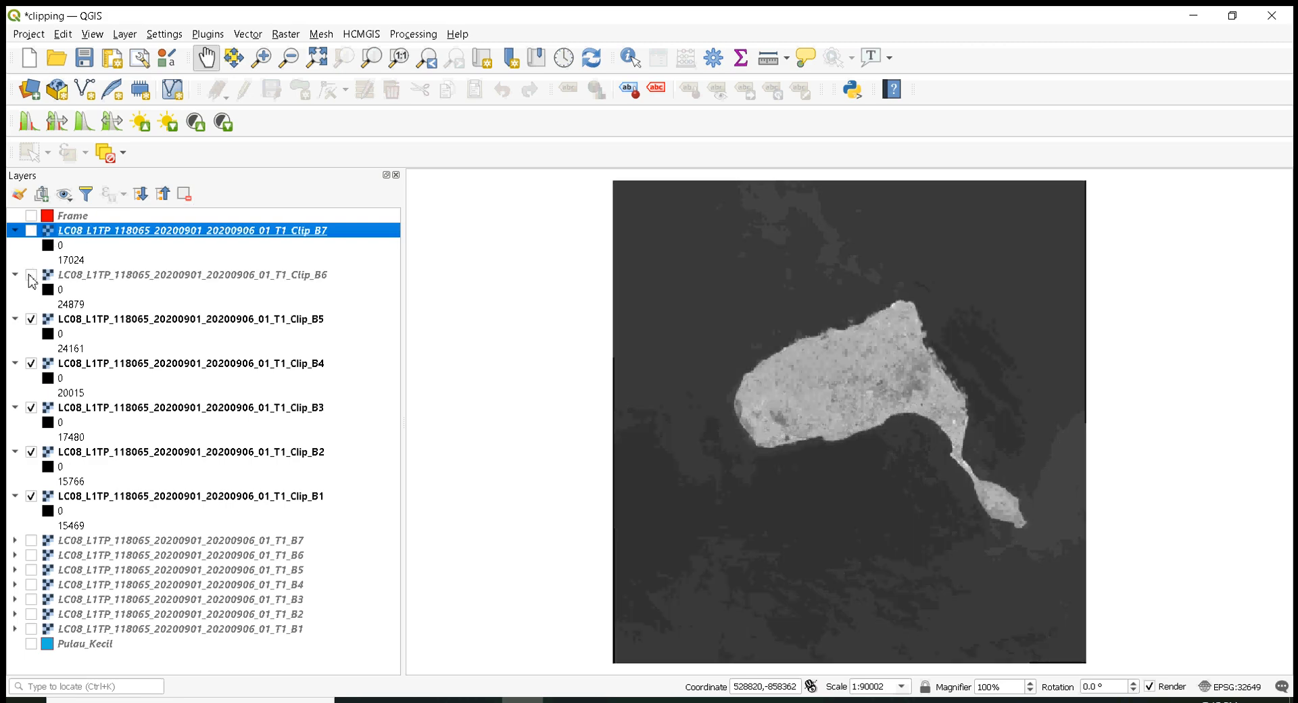
left_click(31, 320)
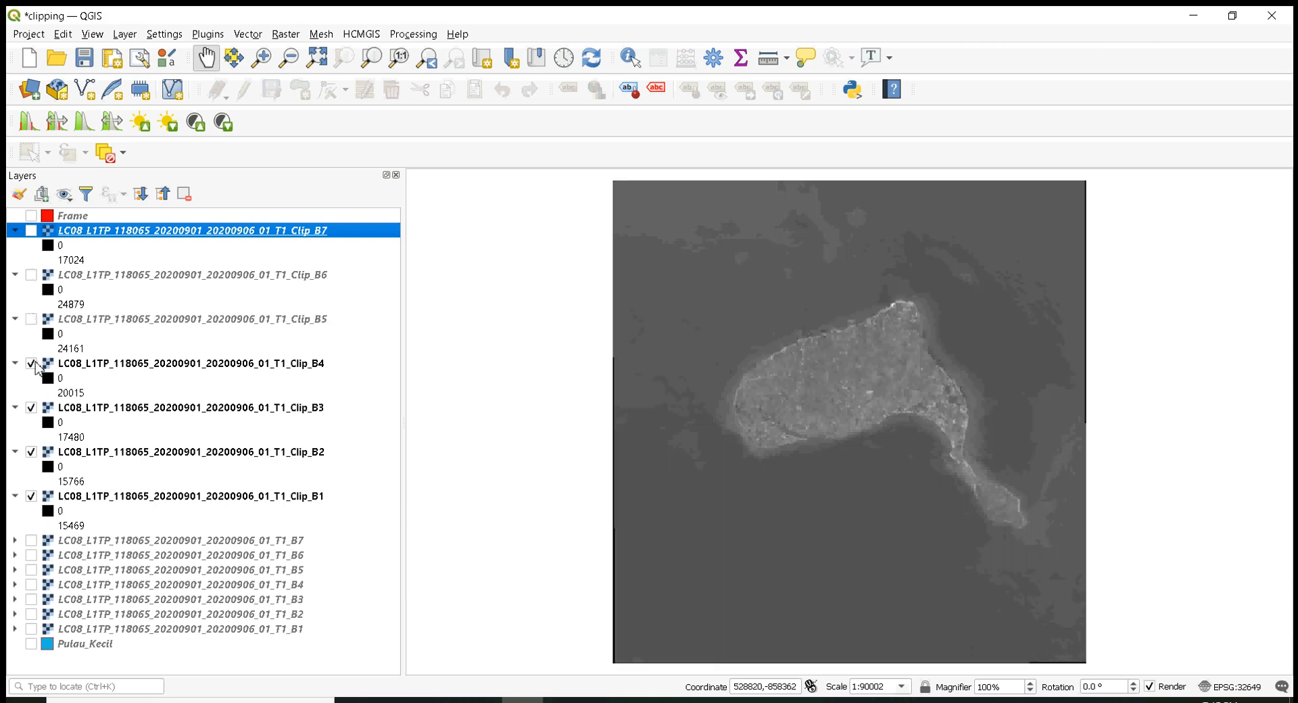
left_click(31, 364)
left_click(31, 408)
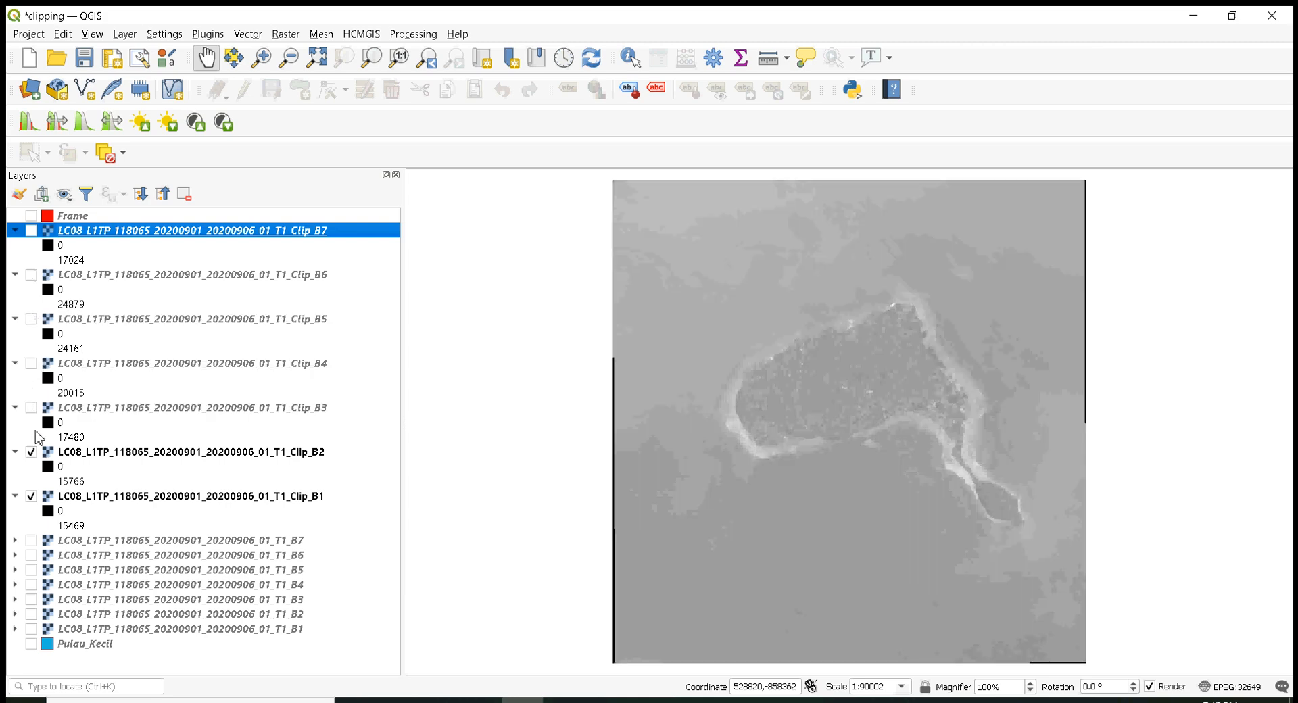
left_click(31, 453)
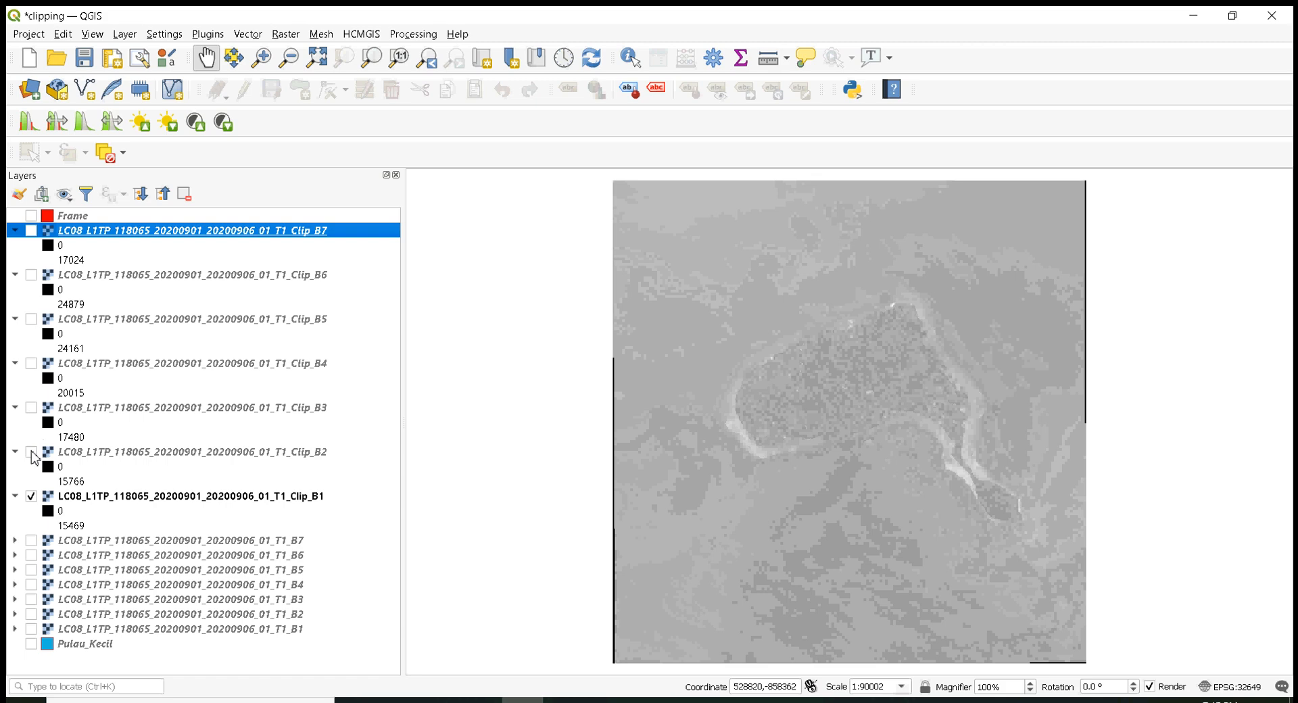
left_click(31, 453)
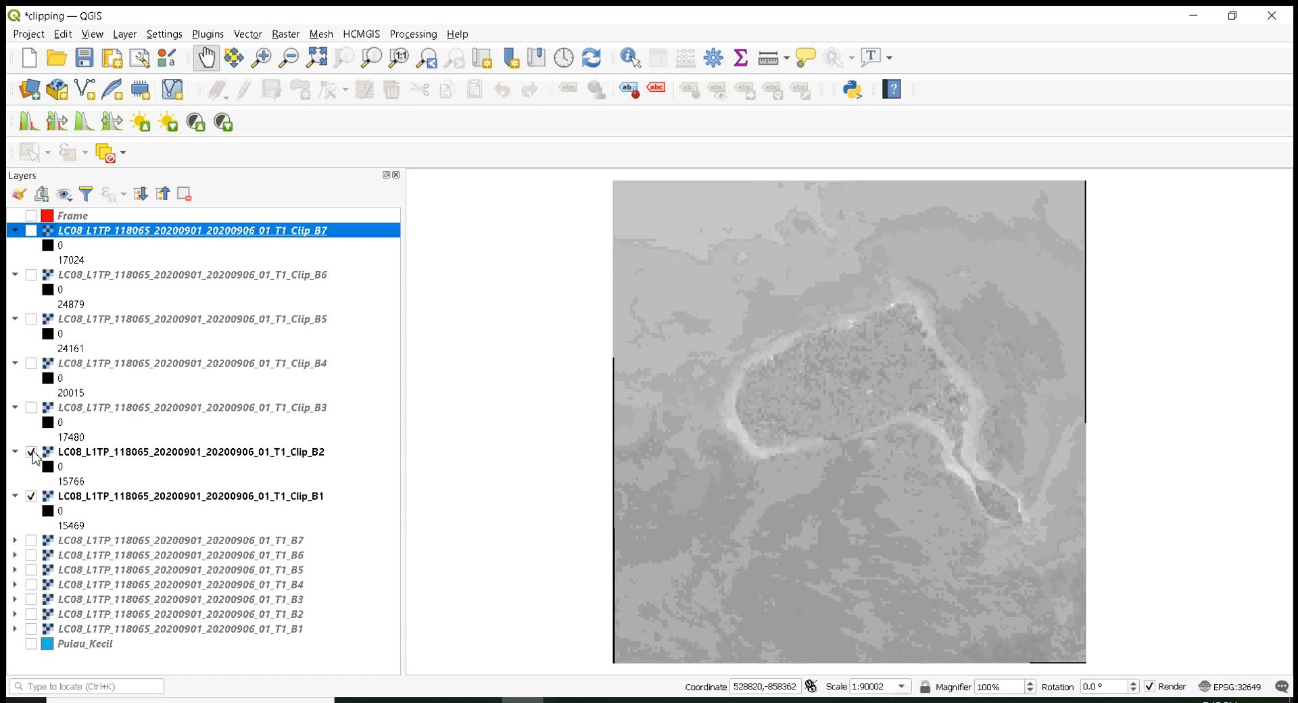
left_click(31, 409)
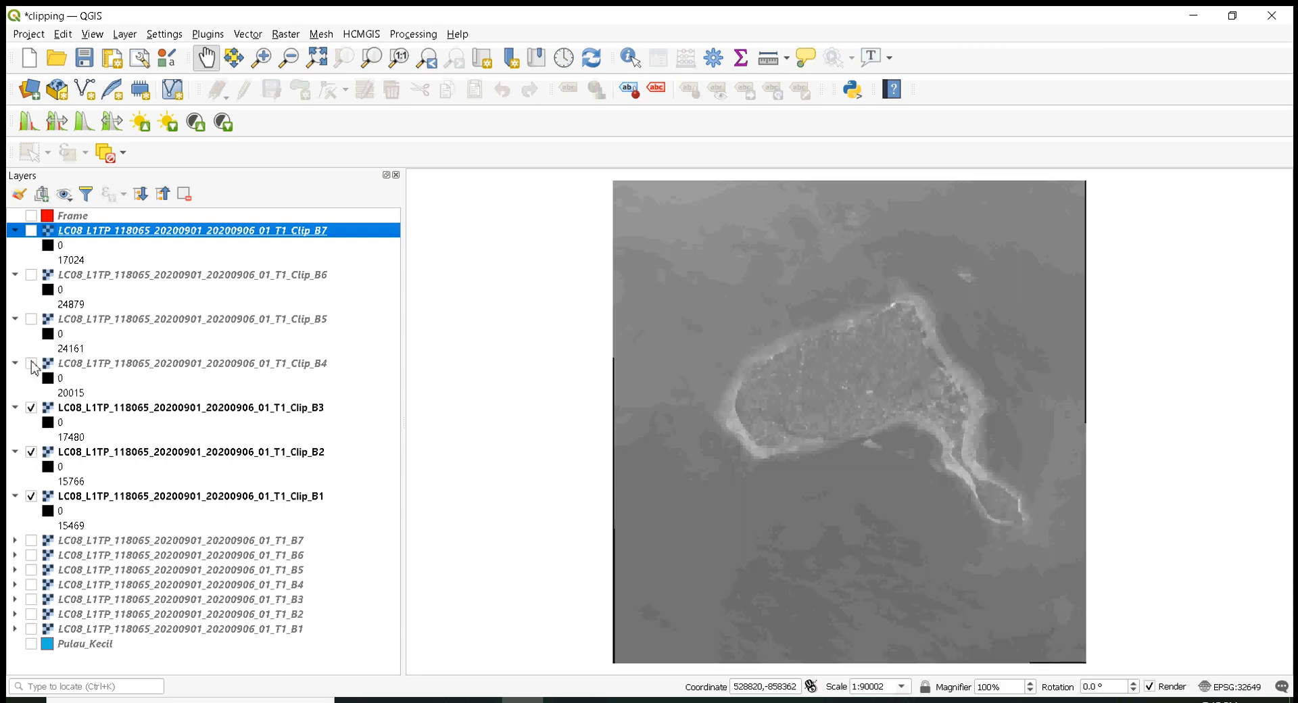
left_click(32, 365)
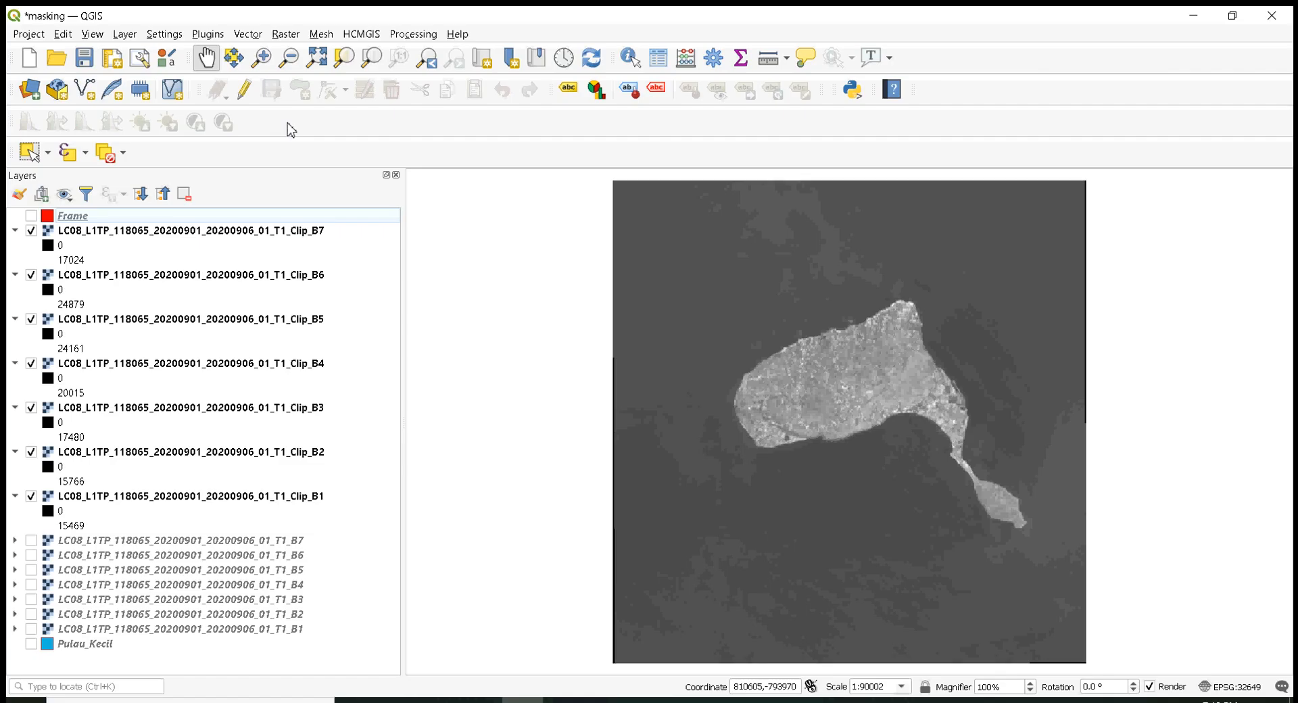
- Move the Pulau_Kecil layer above all other layers, and show both Pulau_Kecil and Frame in the map
left_click(87, 645)
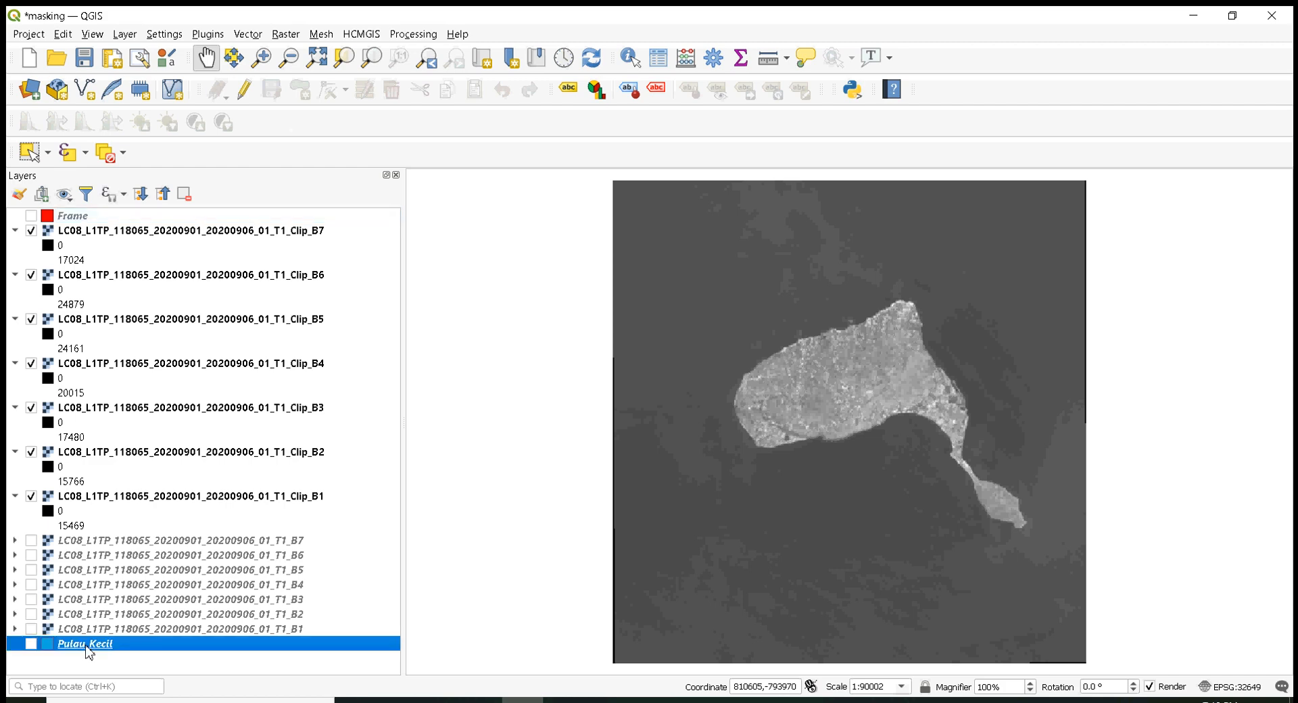
left_click_drag(86, 650, 9, 208)
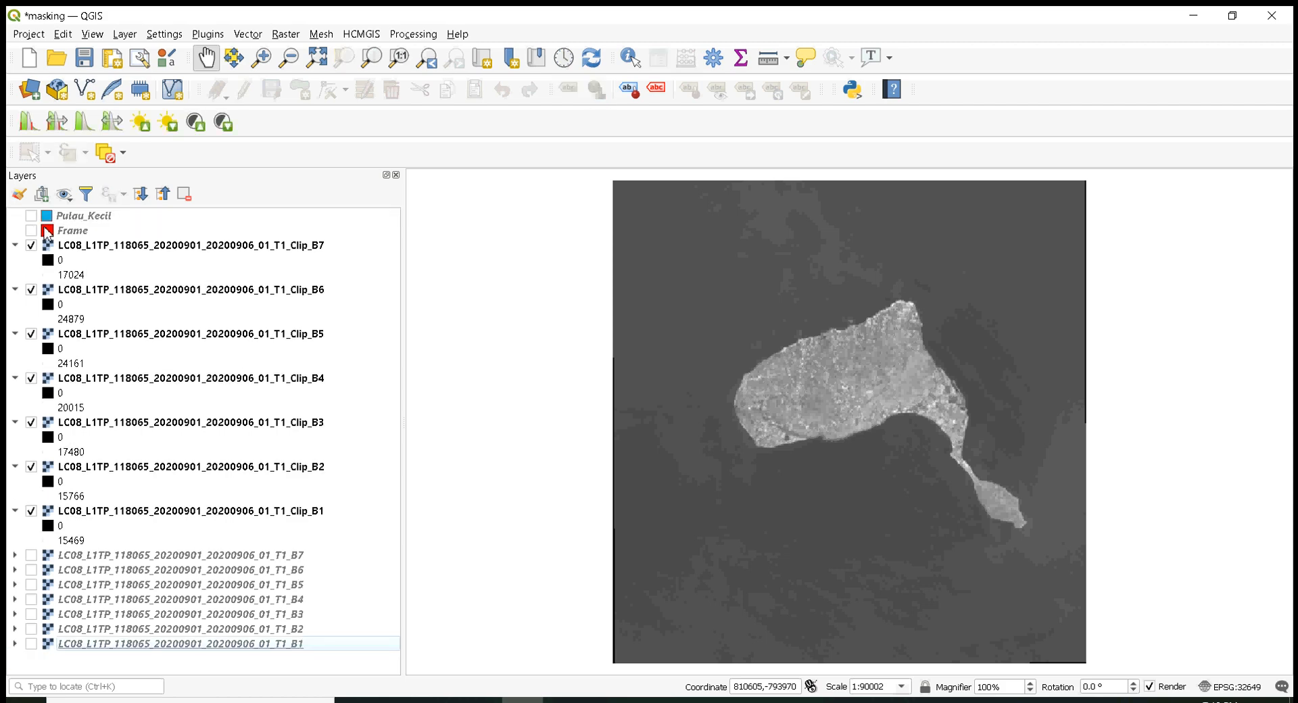
left_click(31, 216)
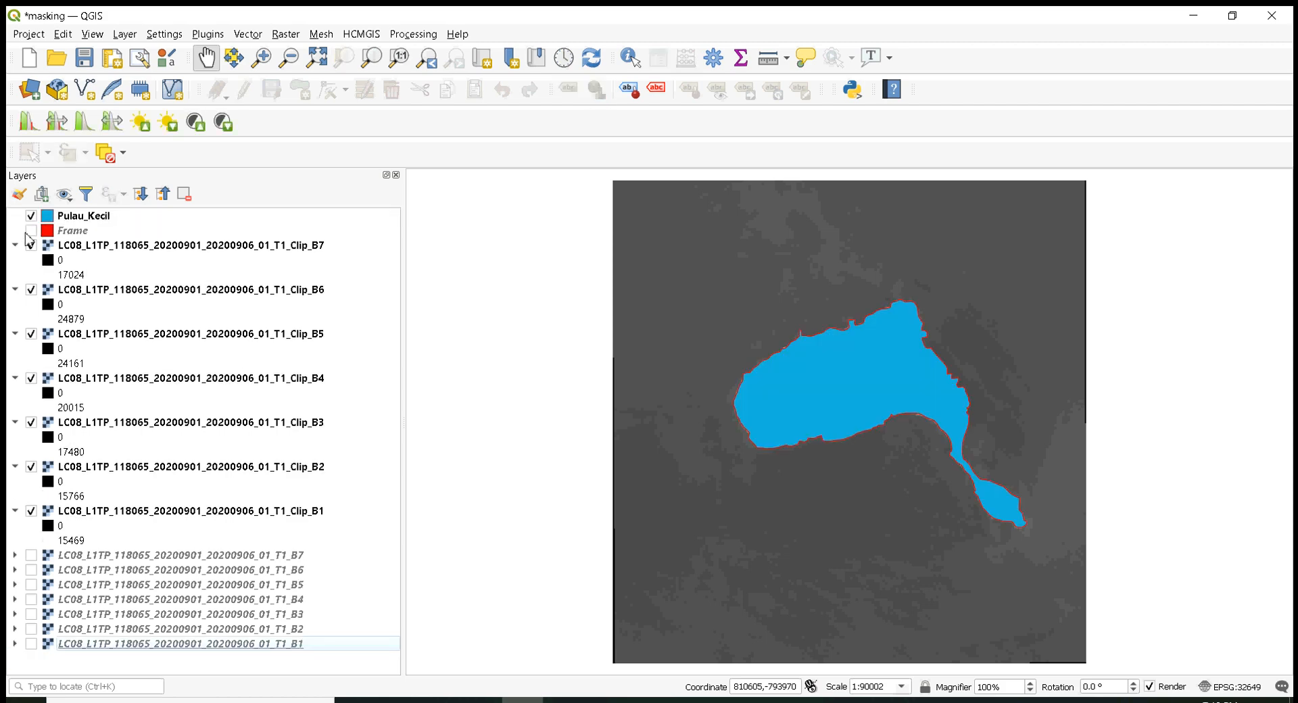
left_click(31, 231)
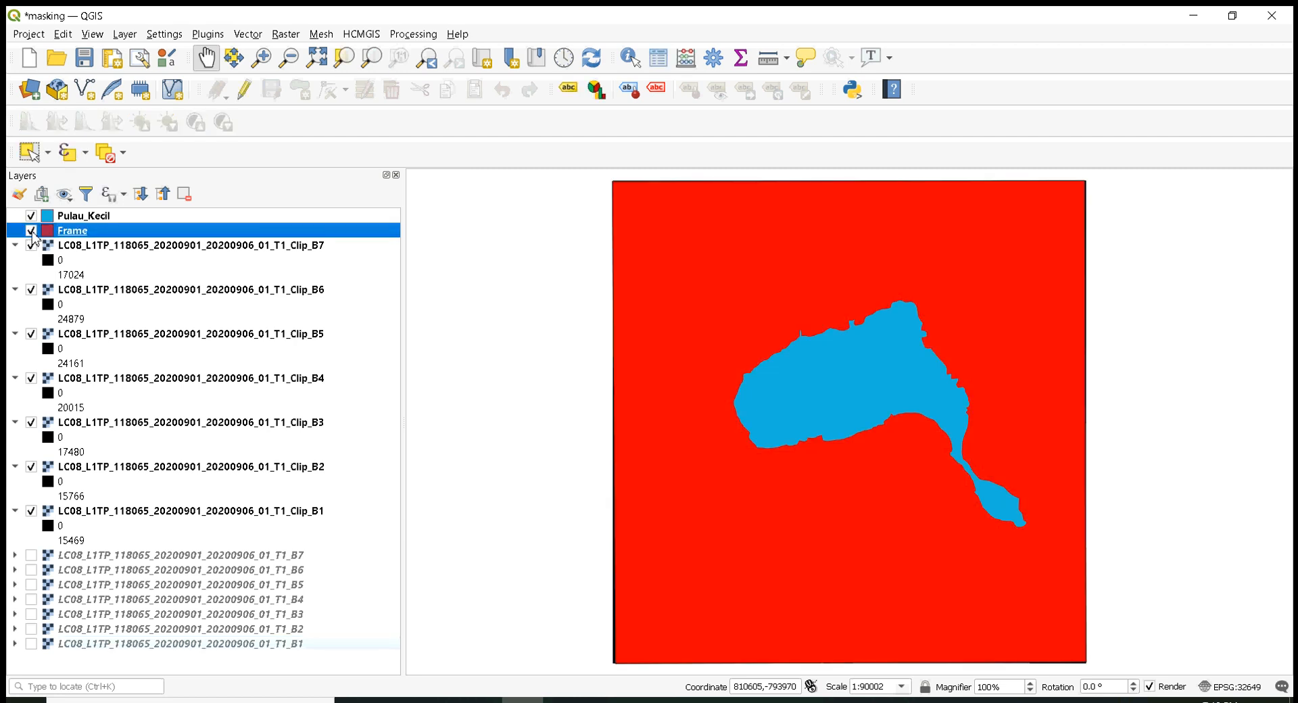
- Set up the vector Difference tool with Frame as the input layer and Pulau_Kecil as the overlay layer
left_click(86, 218)
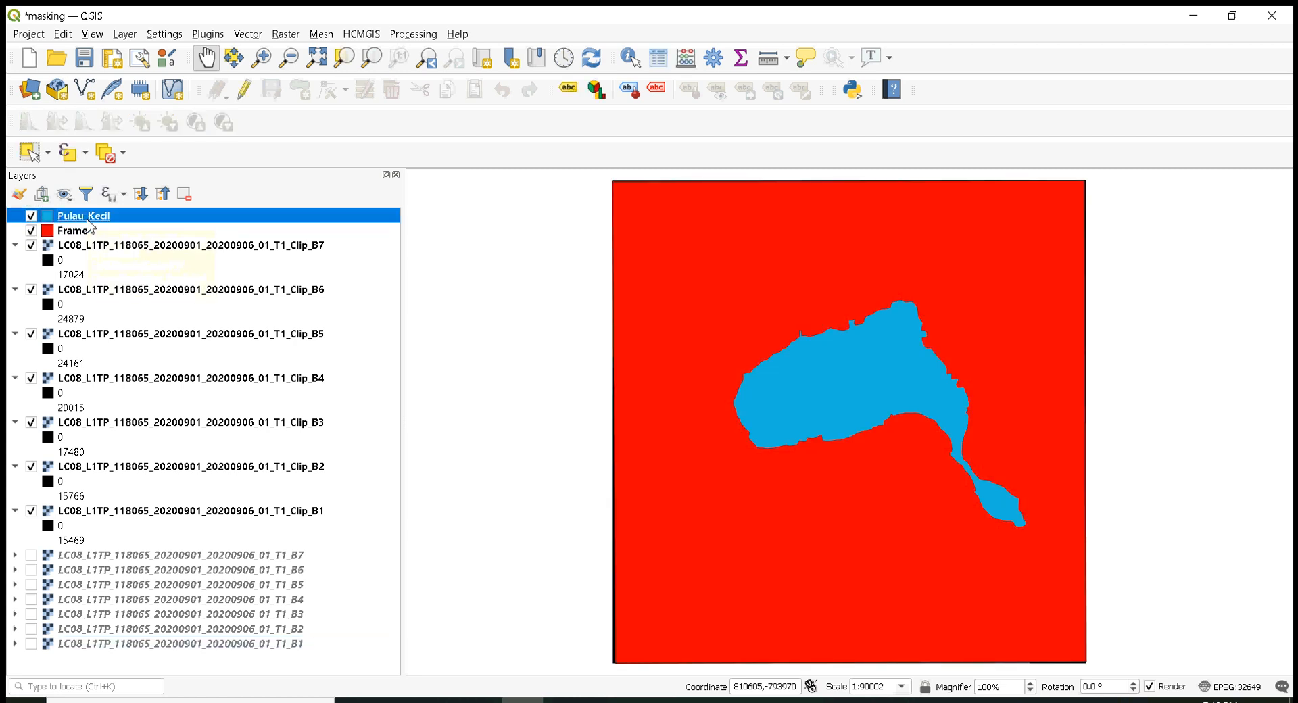
left_click(257, 39)
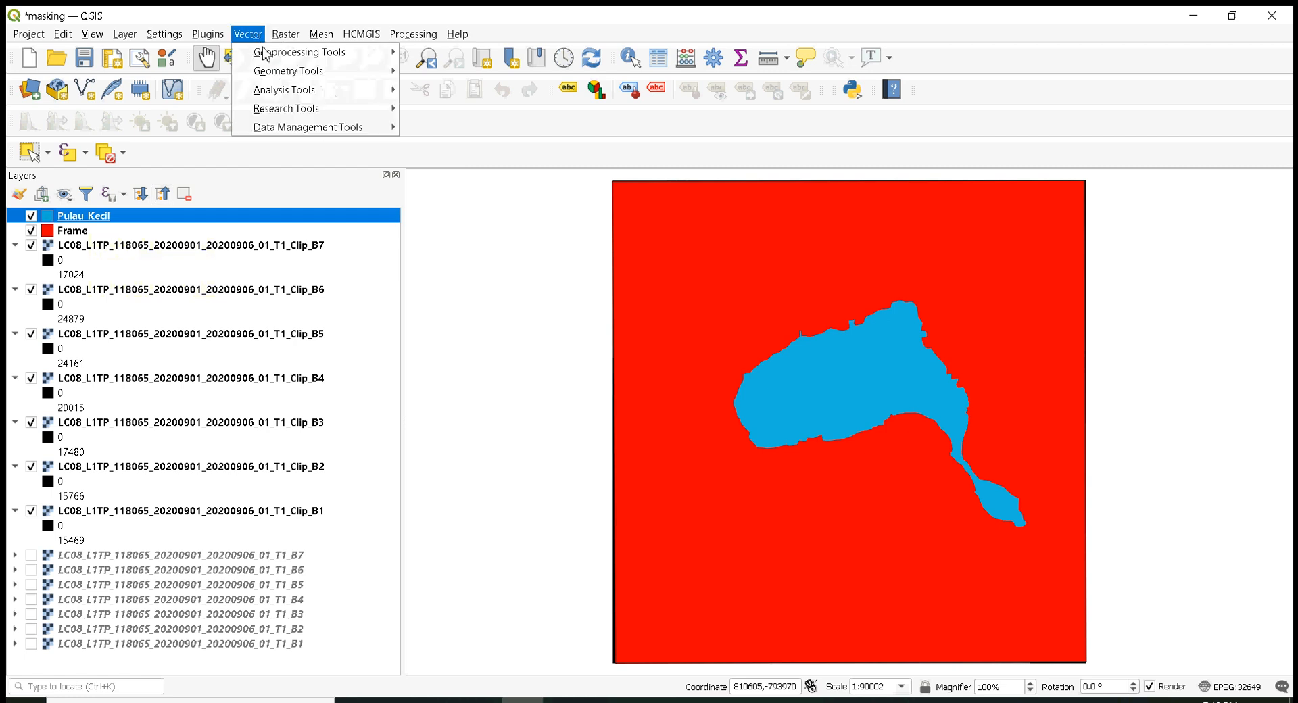
mouse_move(267, 60)
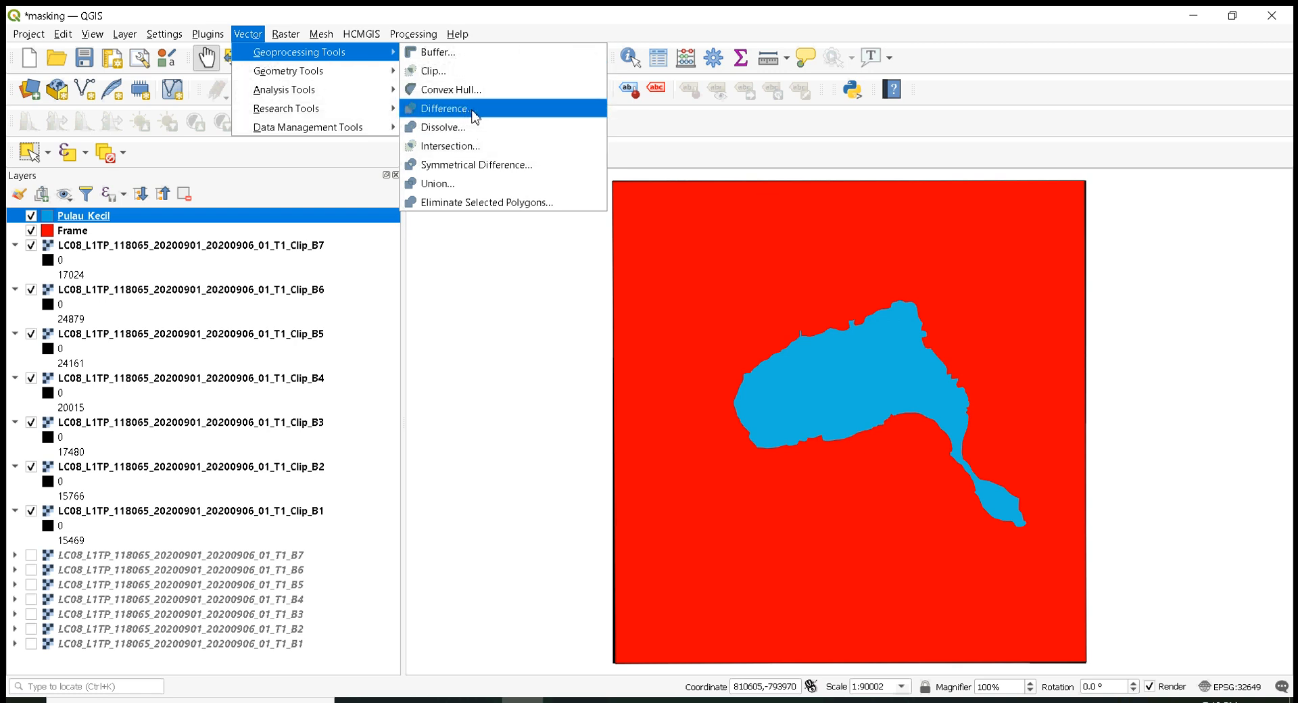
left_click(484, 116)
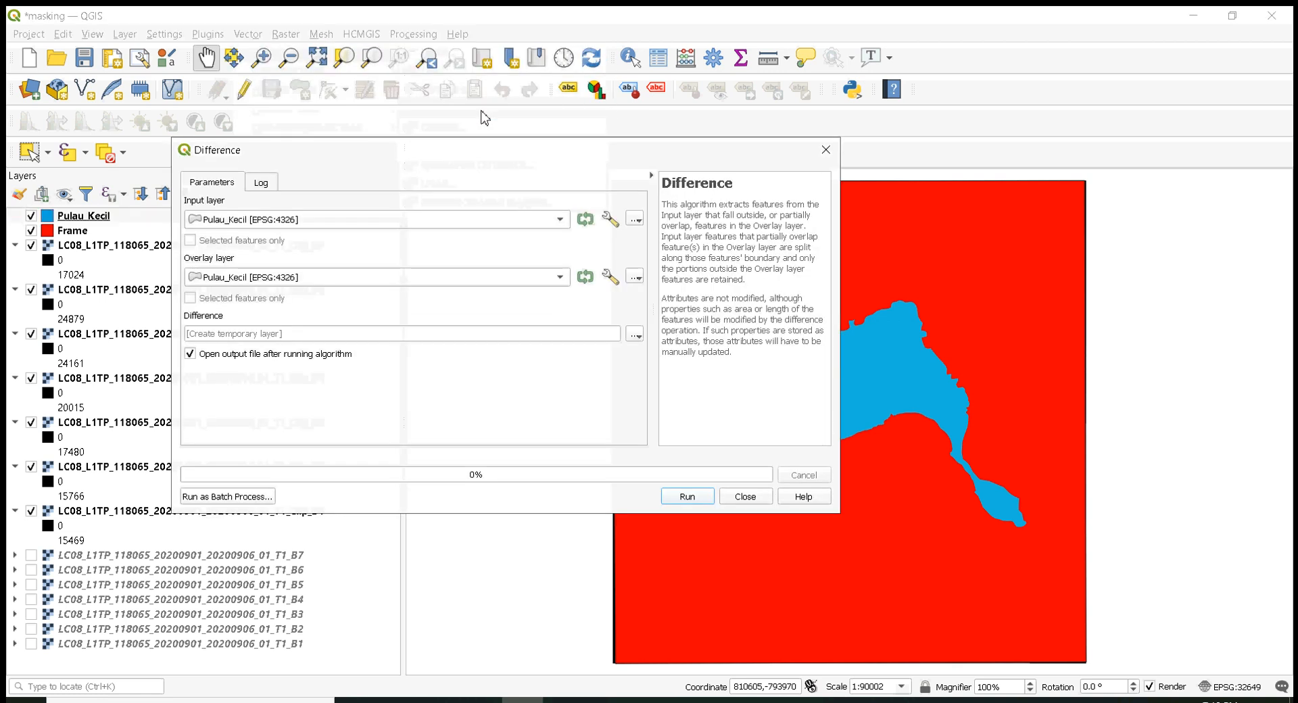
left_click(312, 219)
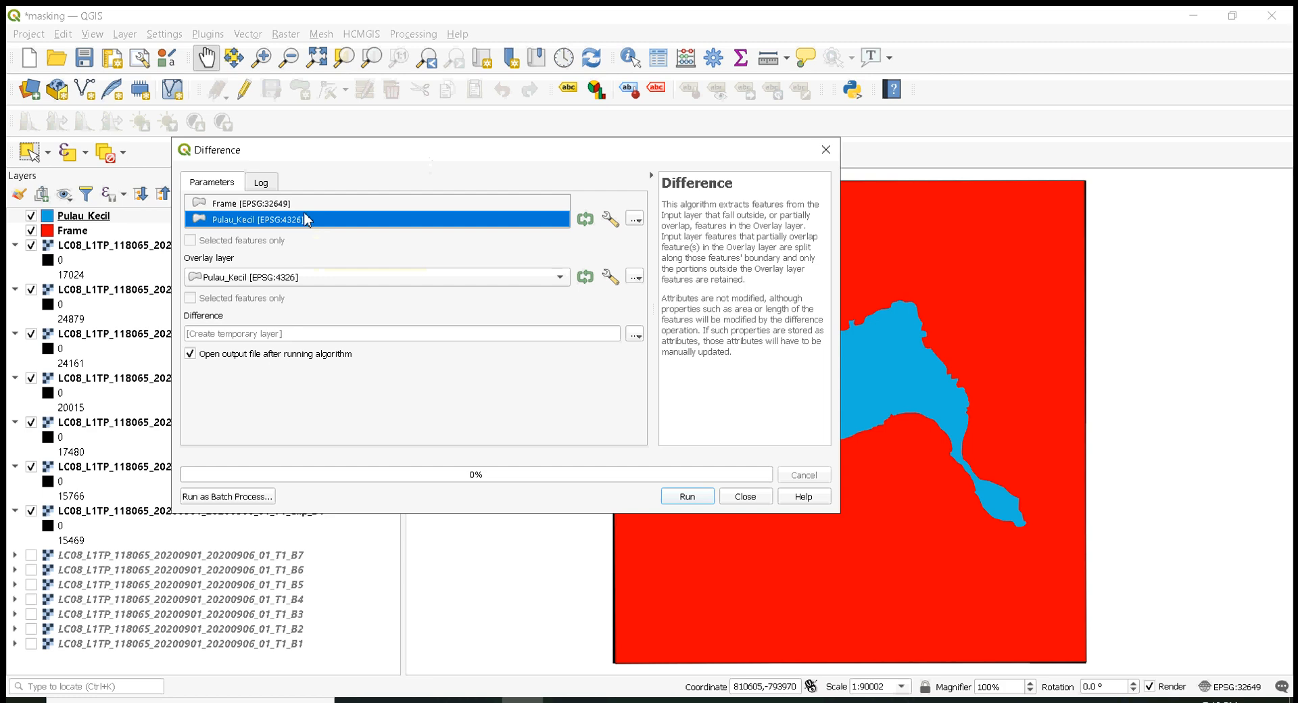
left_click(301, 207)
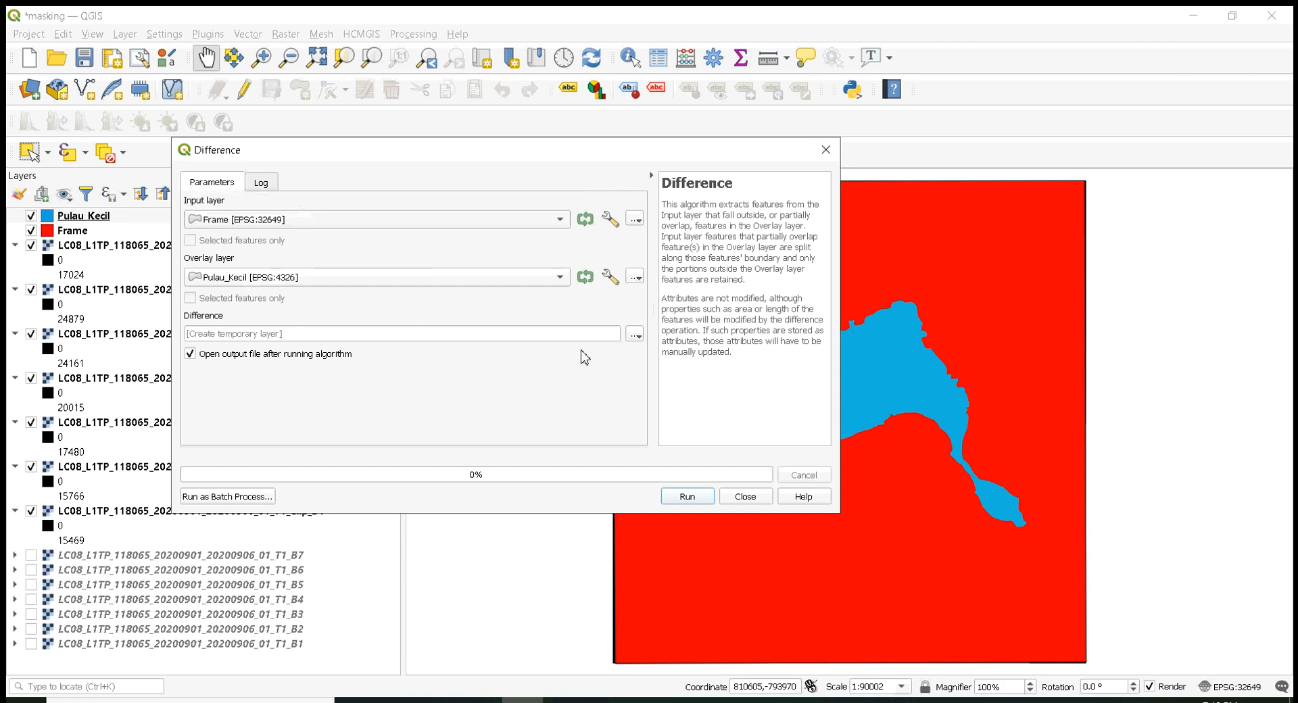
- Set the difference output to a shapefile named Masker in the PJ/Shapefiles folder
left_click(634, 334)
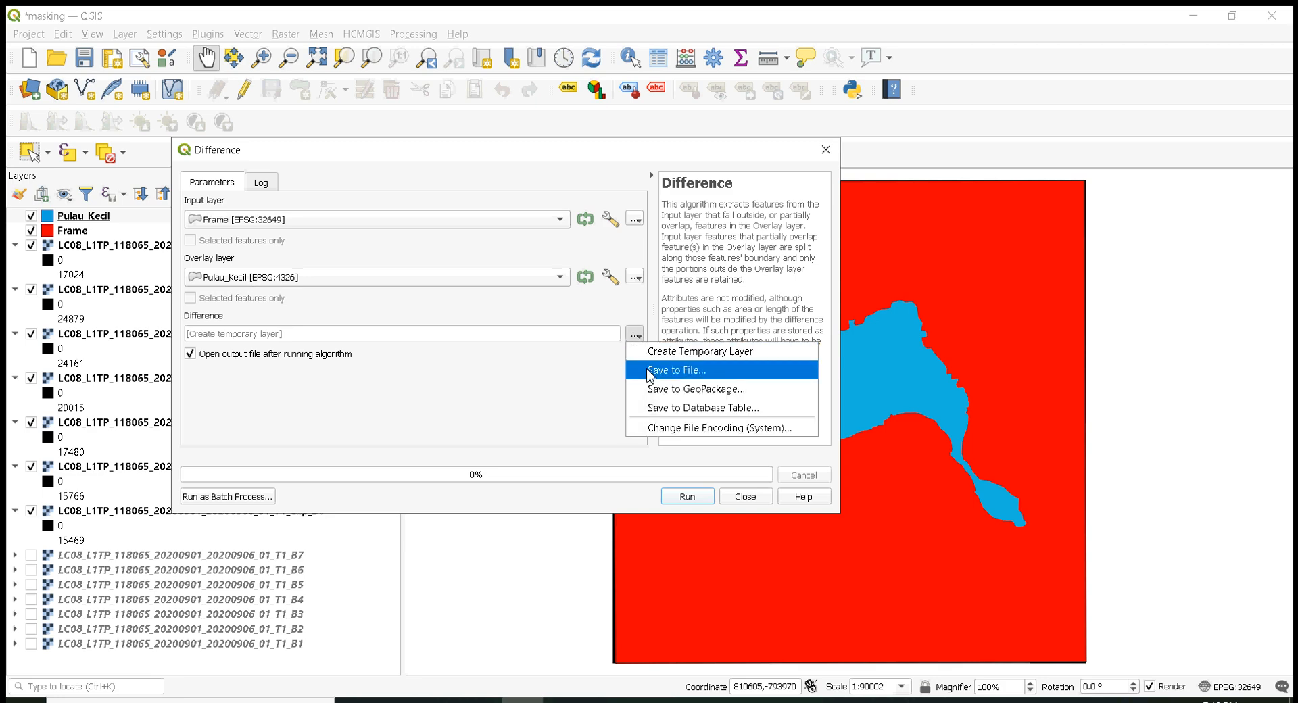
left_click(649, 371)
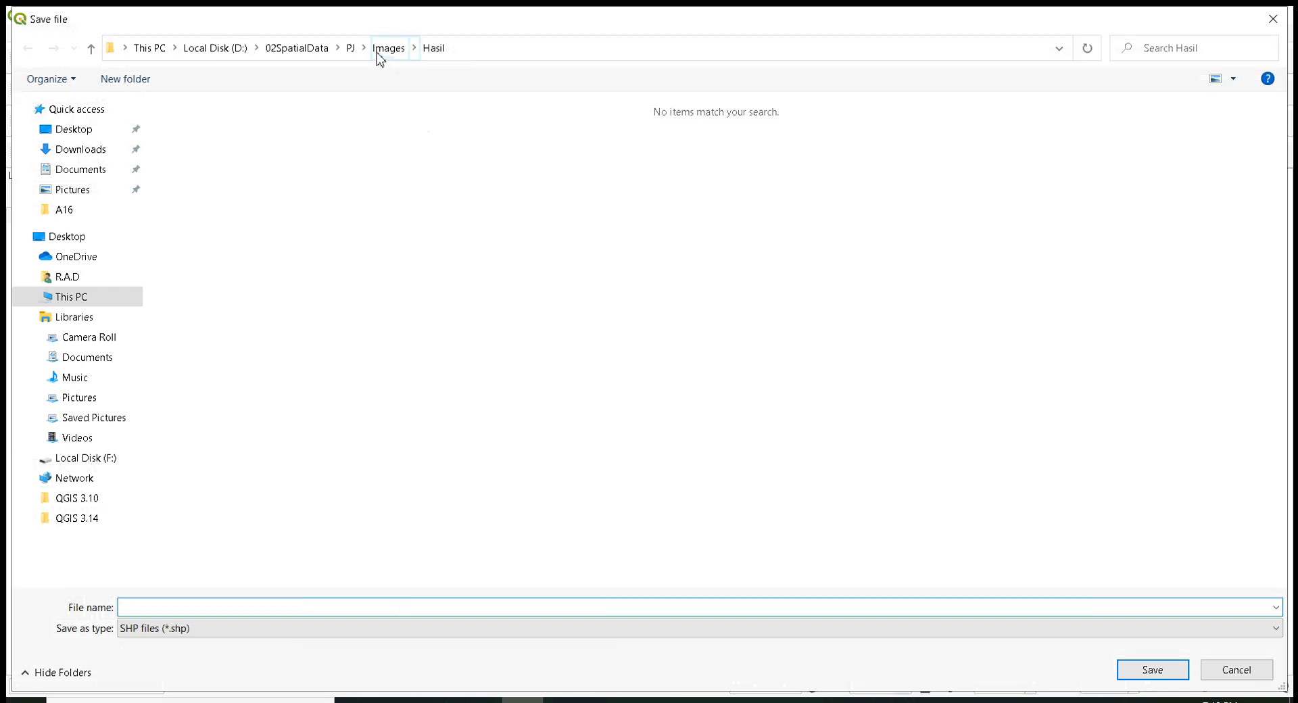
left_click(351, 48)
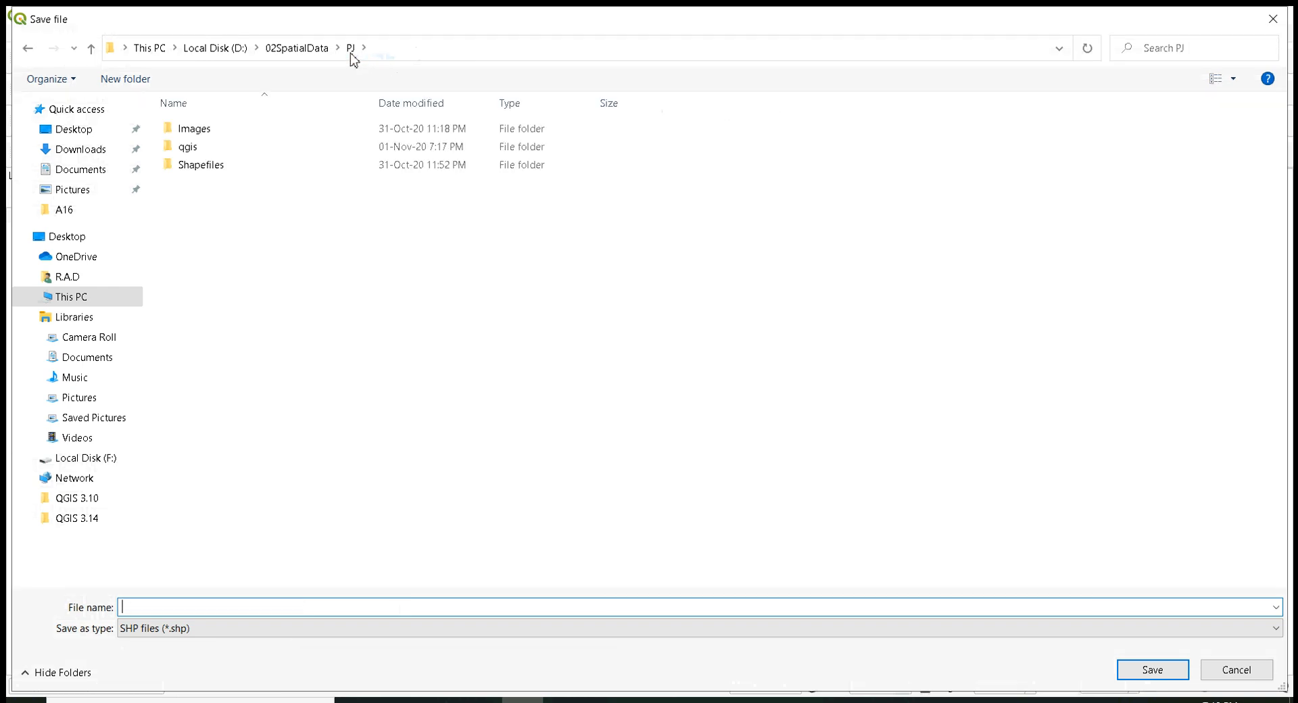
left_click(210, 175)
double_click(209, 173)
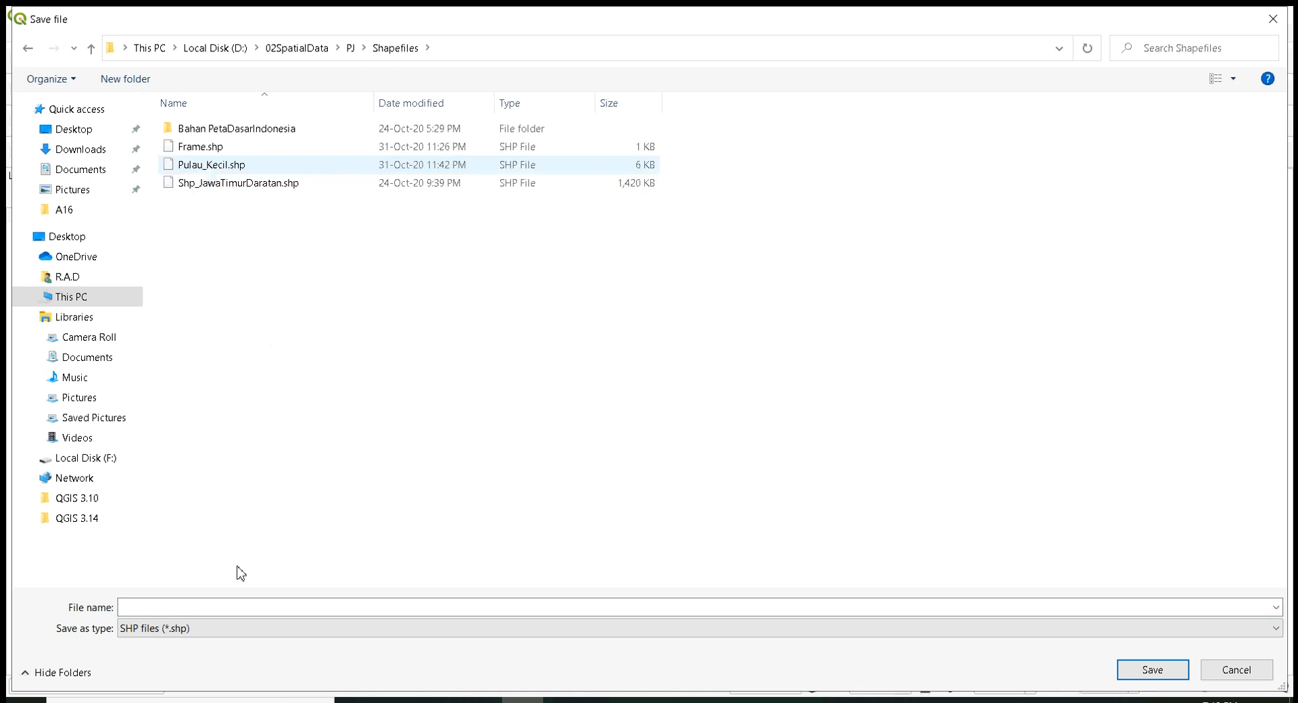
left_click(238, 607)
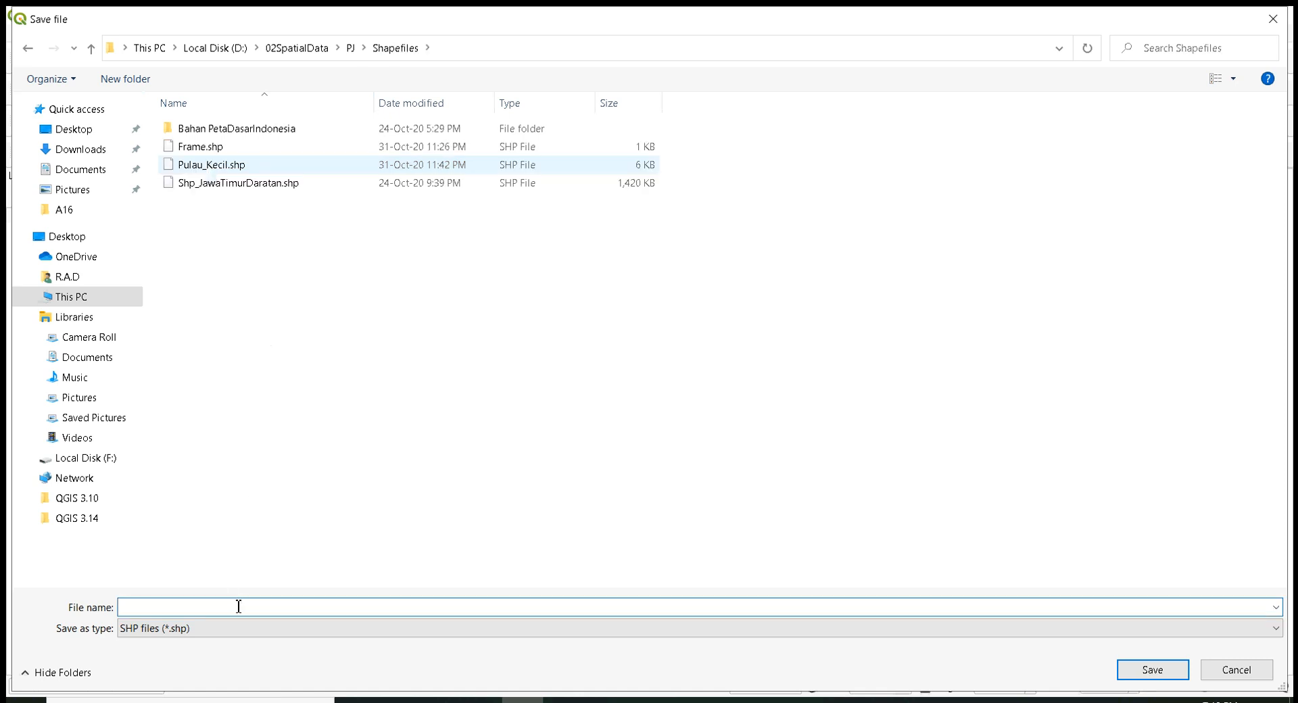
type("Masker")
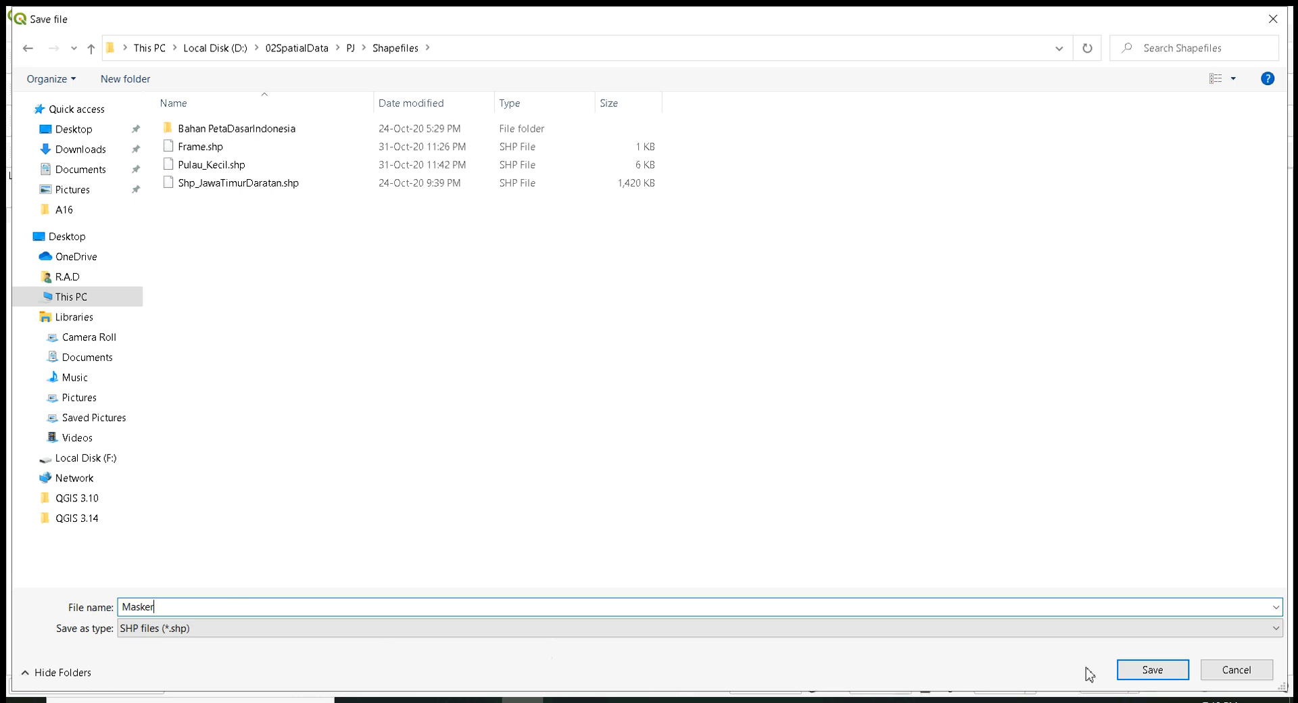
left_click(1145, 666)
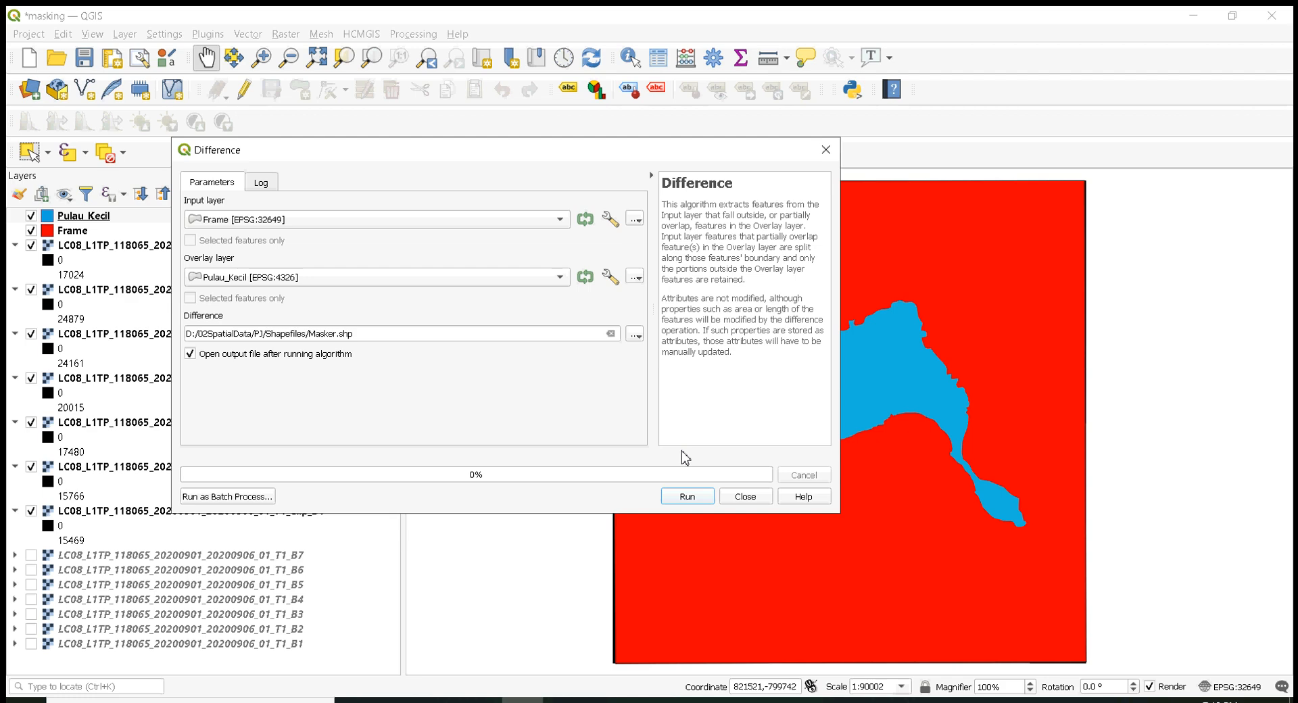
- Run the difference to create the Masker layer, and hide the Pulau_Kecil and Frame layers
left_click(688, 497)
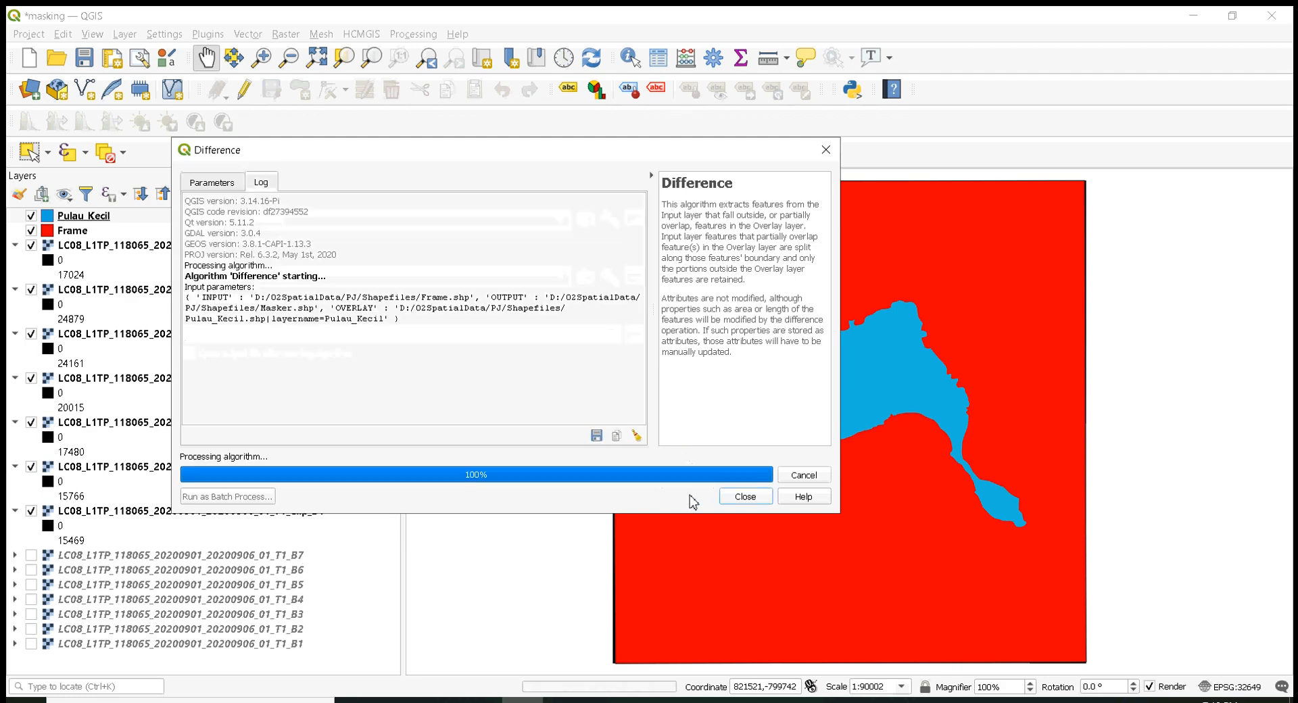
left_click(743, 498)
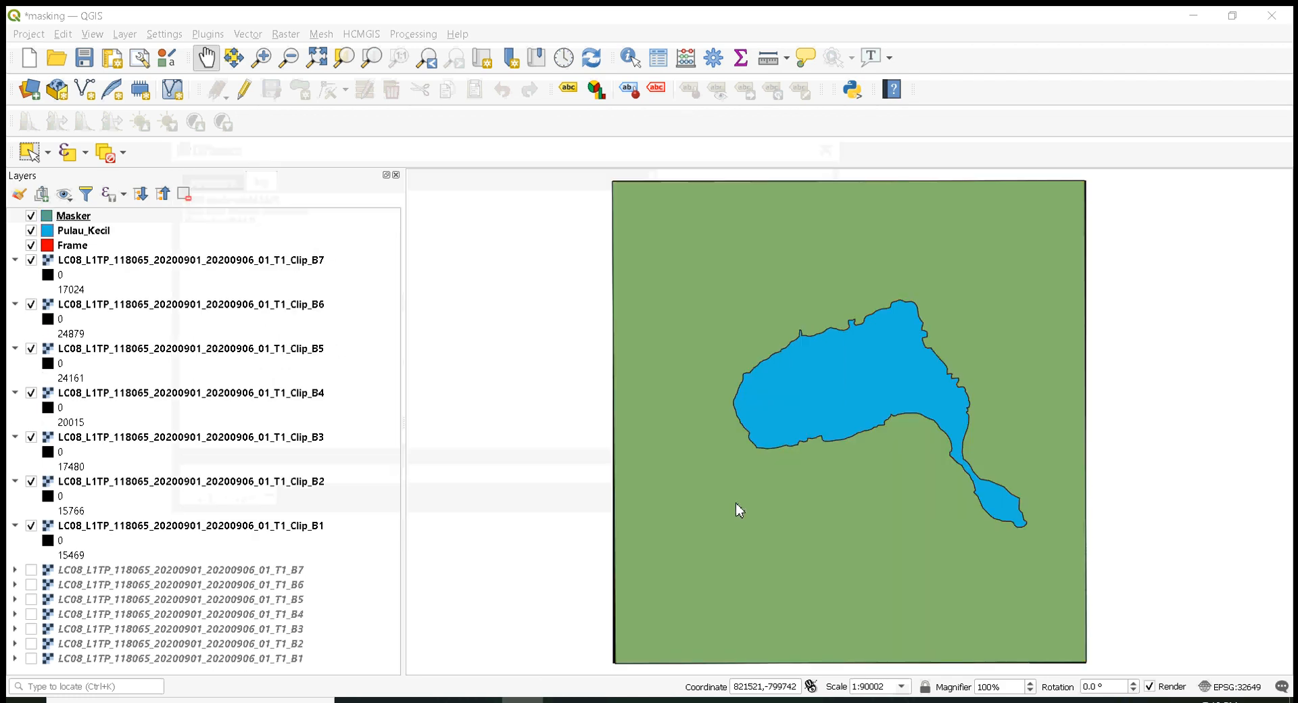
left_click(31, 230)
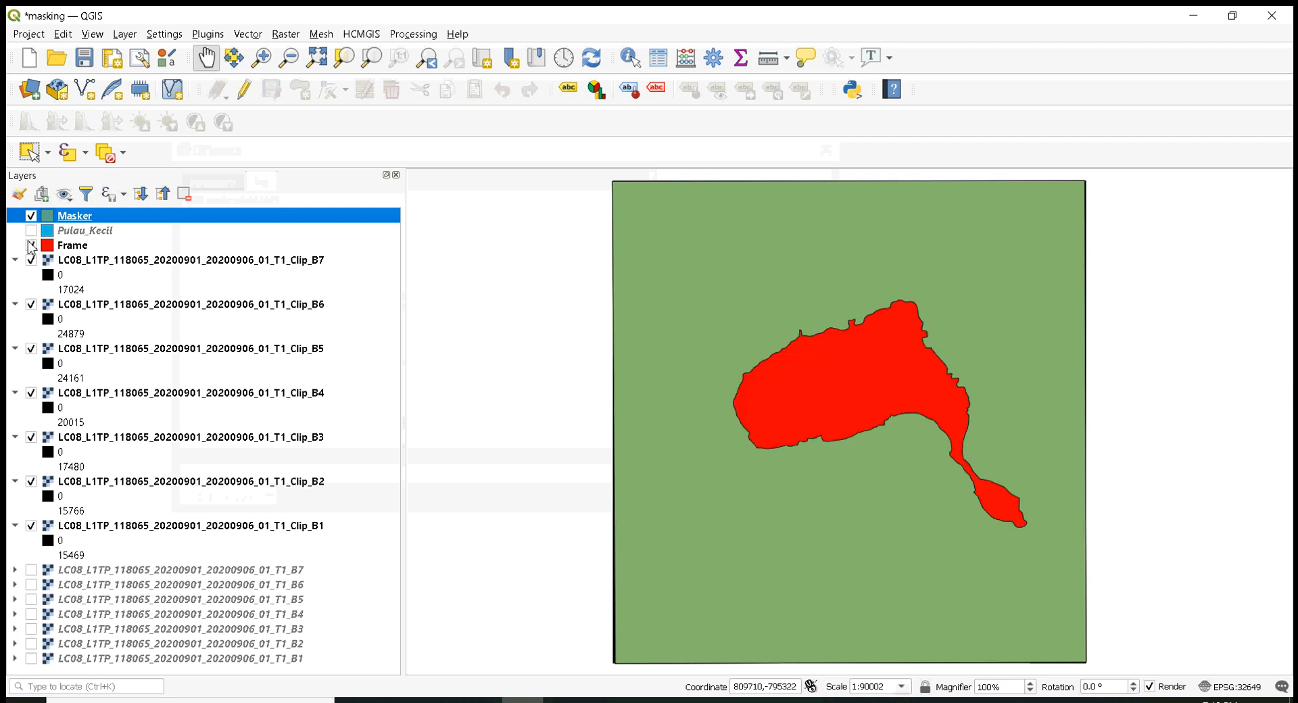
left_click(31, 246)
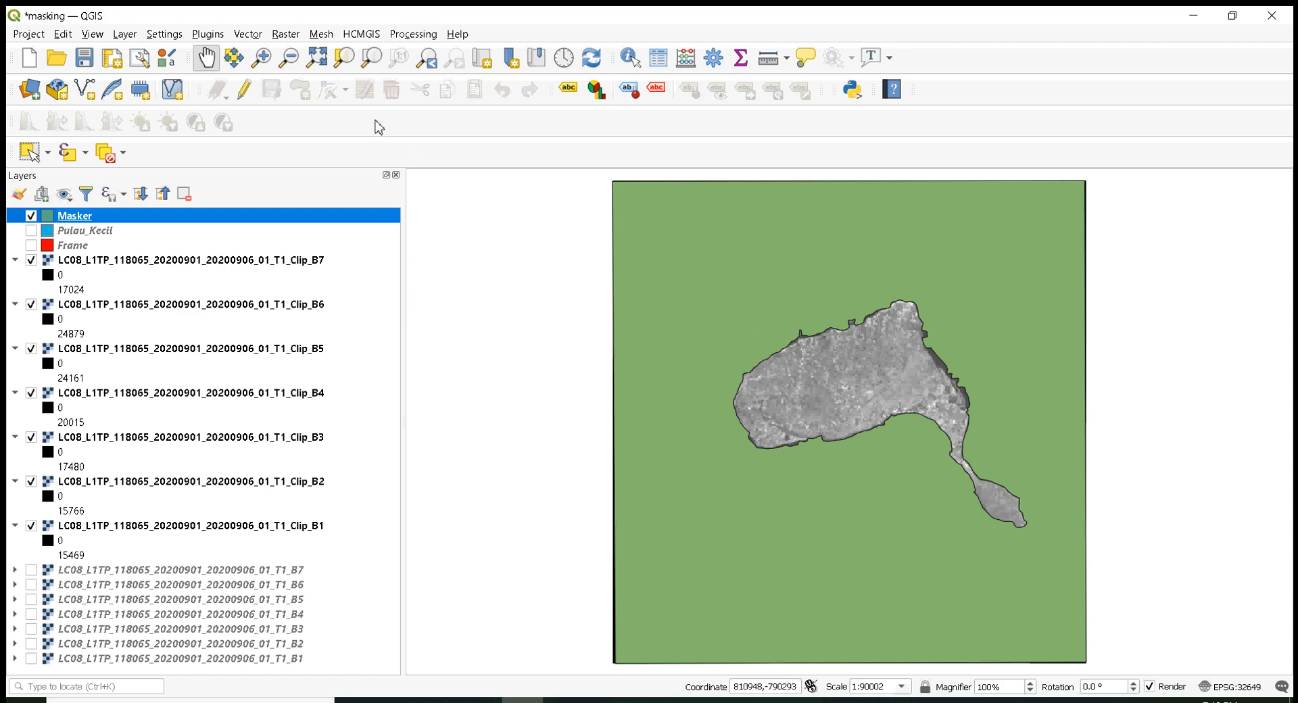
- Set up Clip Raster by Mask Layer with unclipped band B1 as input and Masker as mask, keeping the input raster's resolution
left_click(286, 34)
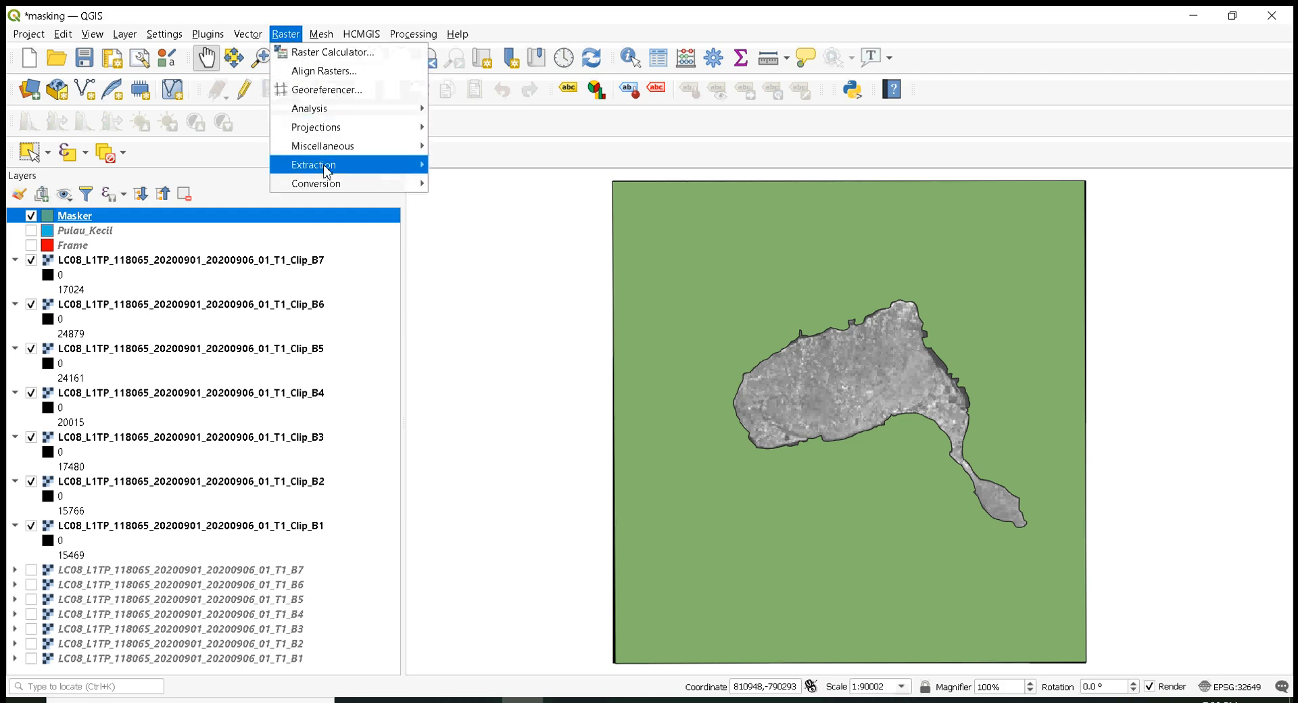
mouse_move(328, 166)
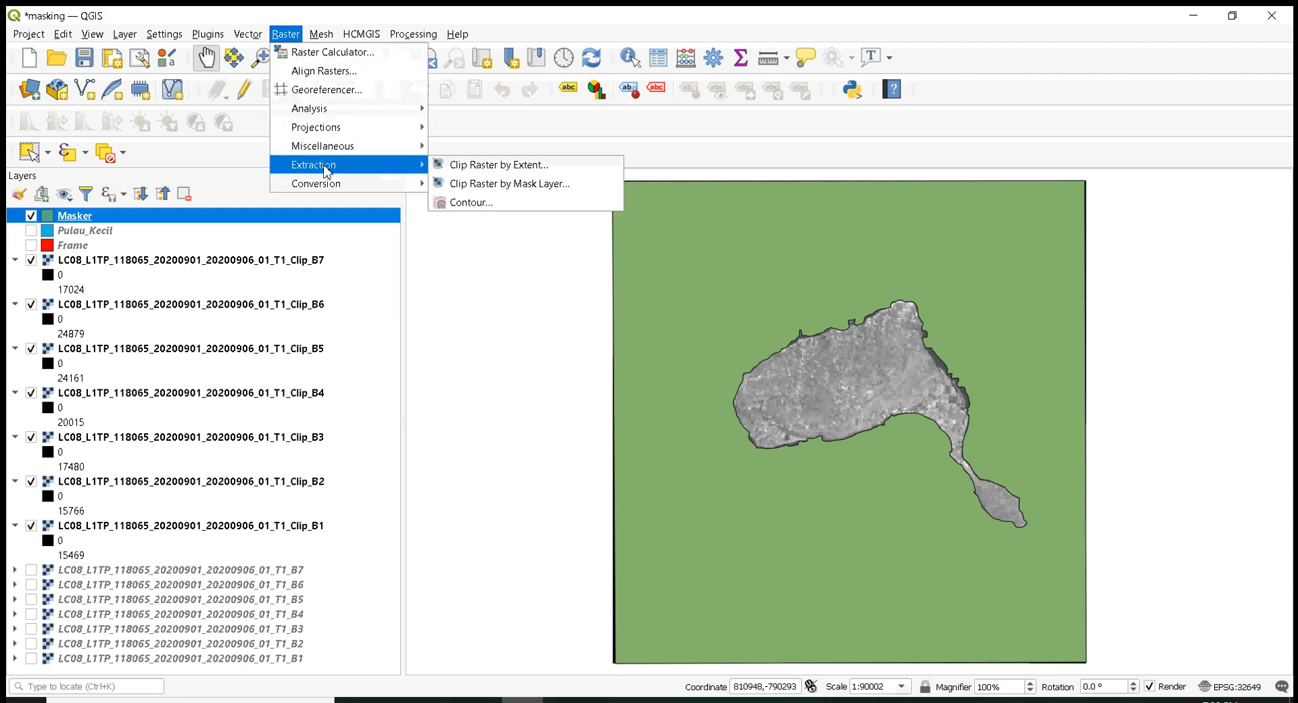
left_click(529, 184)
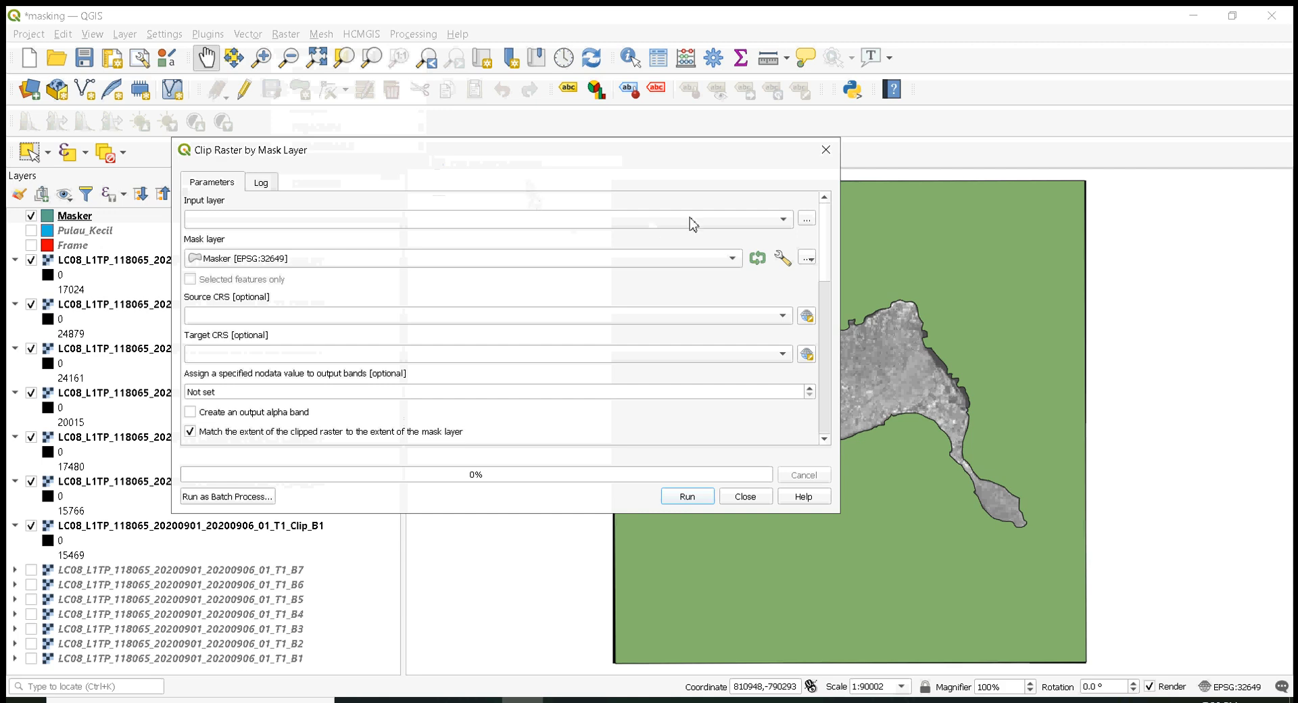
left_click(781, 219)
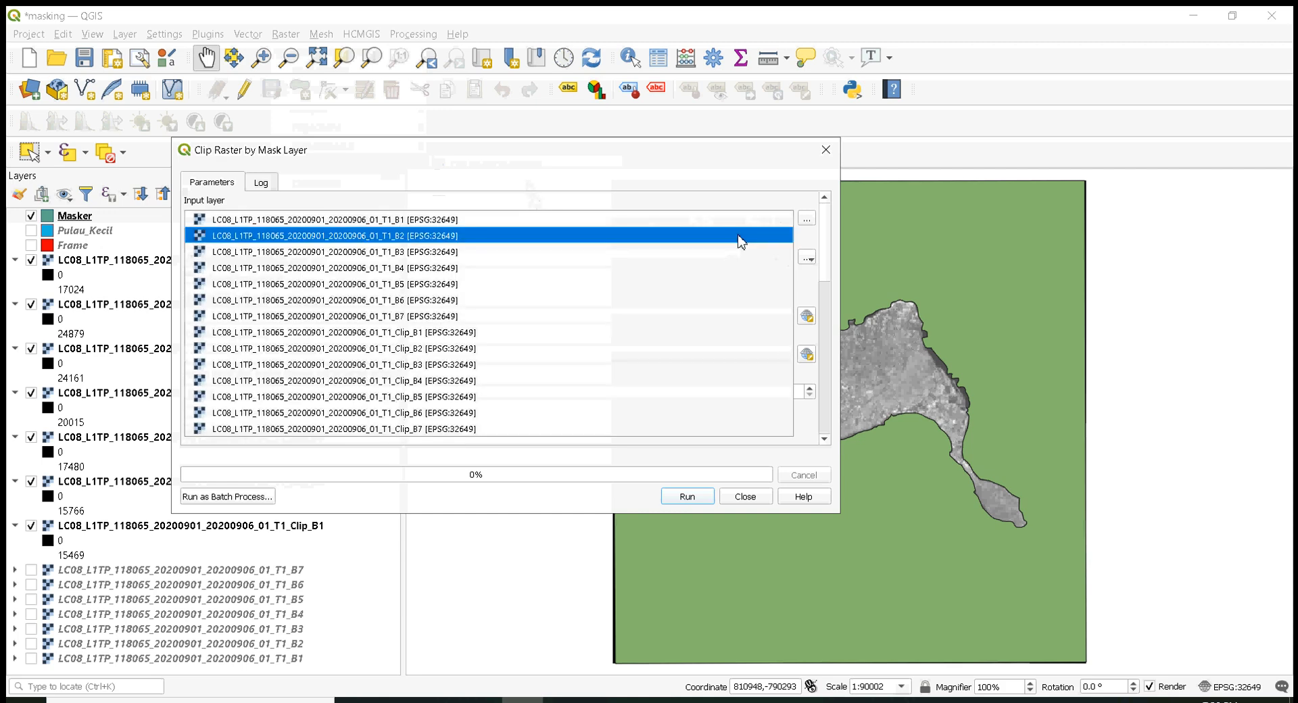
left_click(424, 224)
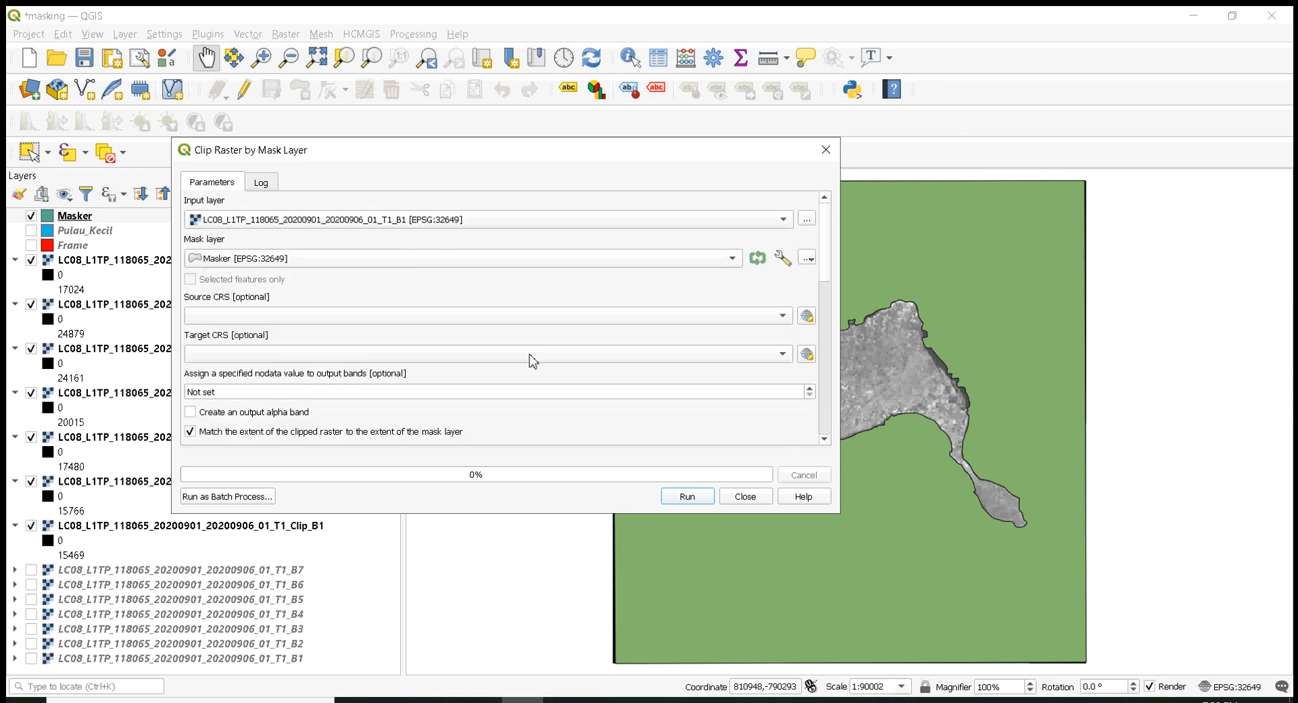
left_click_drag(823, 281, 823, 308)
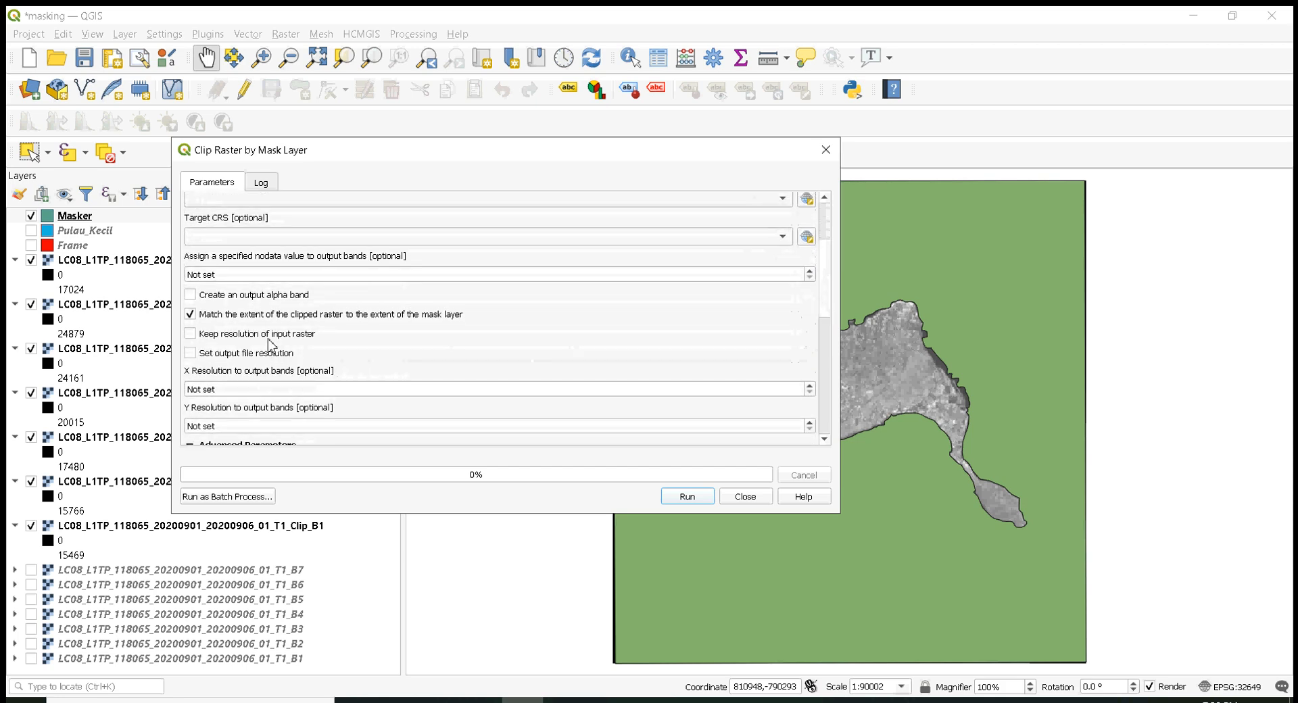
left_click(268, 336)
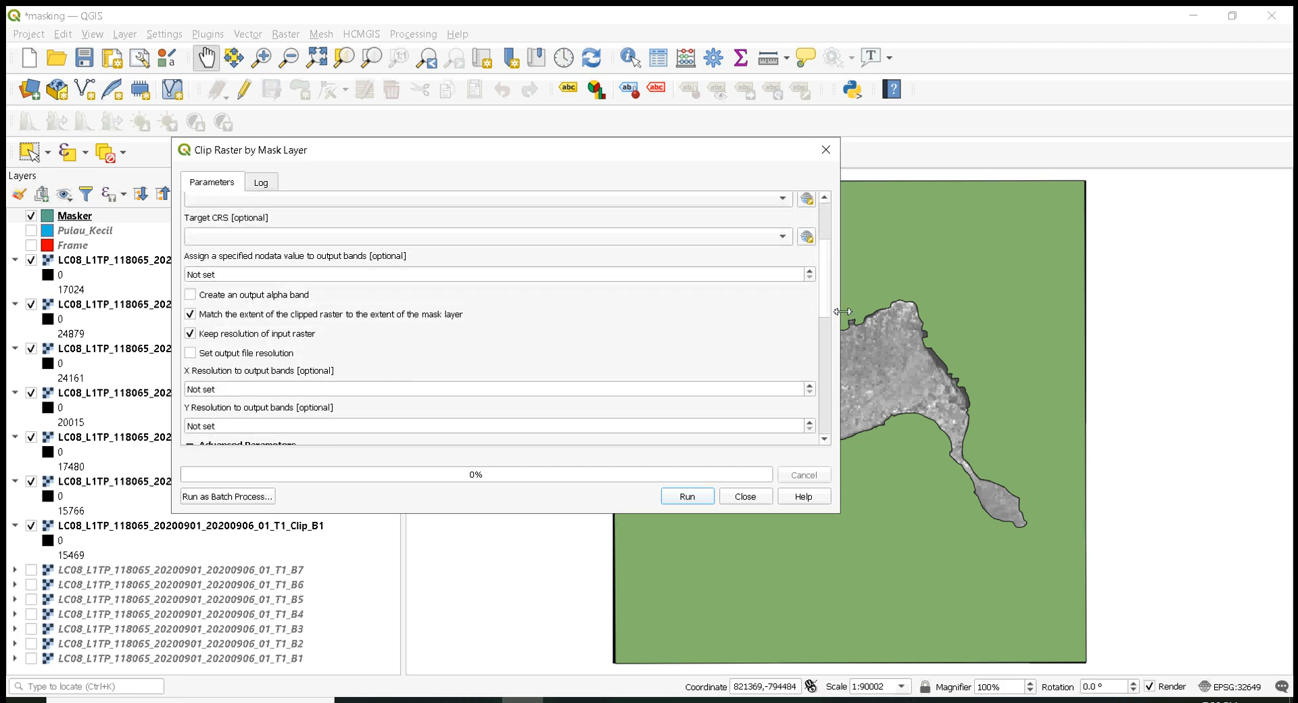
left_click_drag(824, 311, 826, 436)
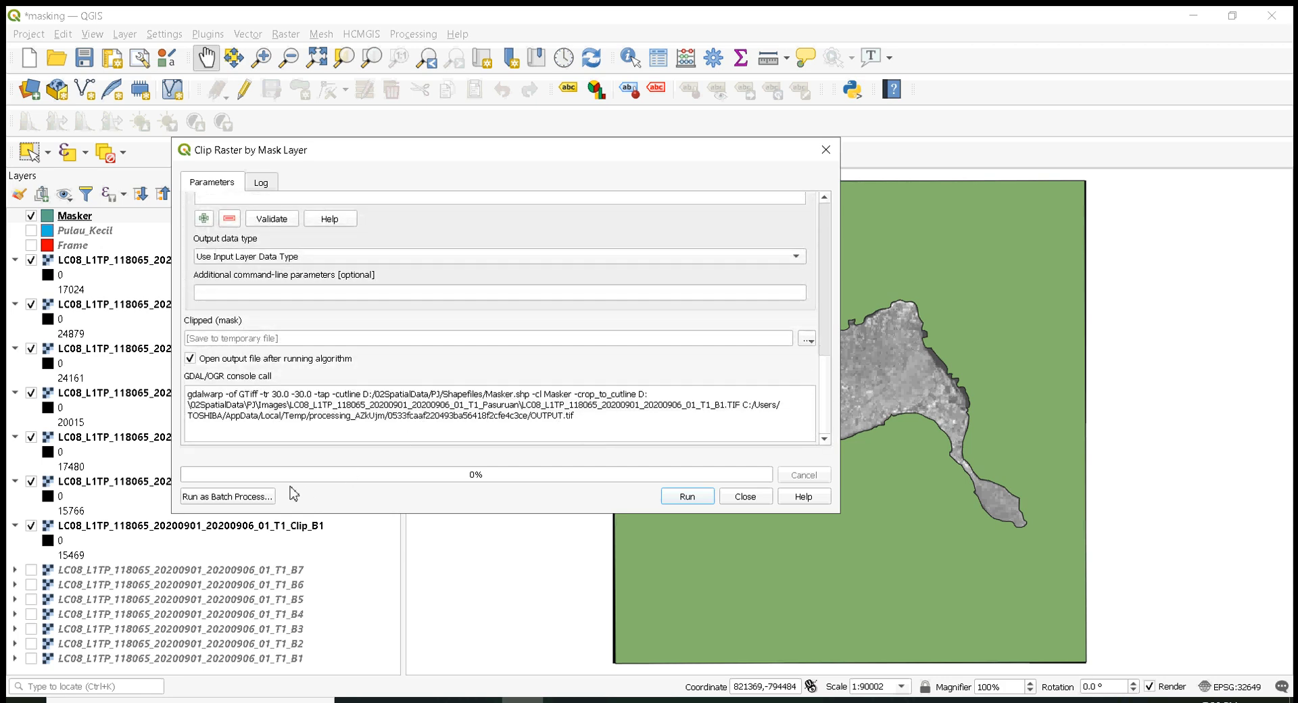
- Switch the mask clipping to batch processing and set the first row to input Clip_B1 with Masker as mask layer
left_click(263, 498)
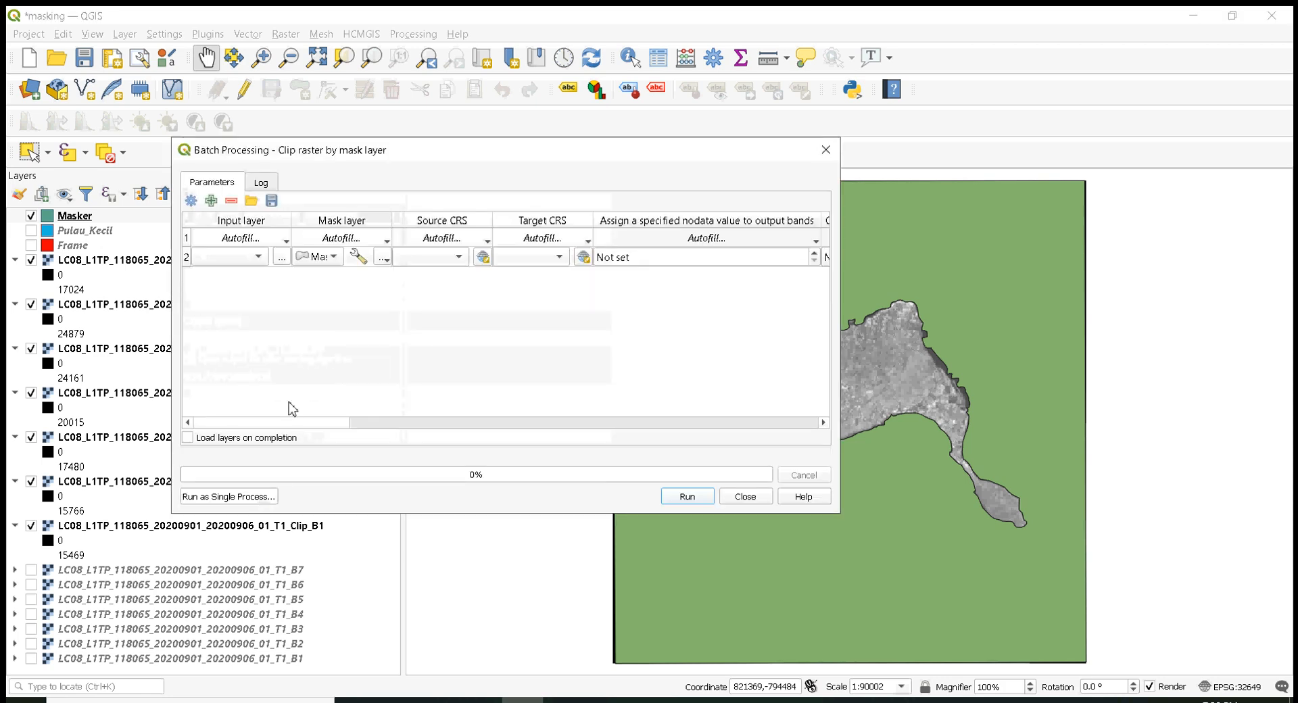
left_click(259, 257)
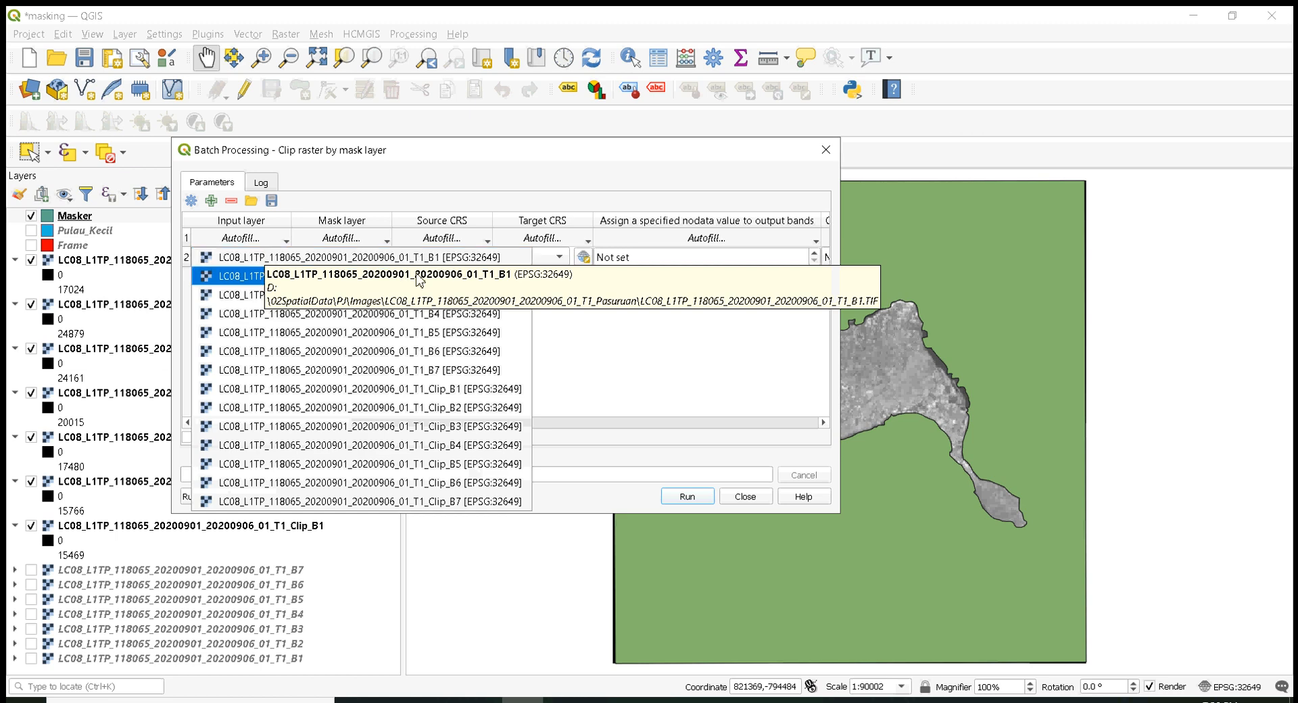
left_click(459, 391)
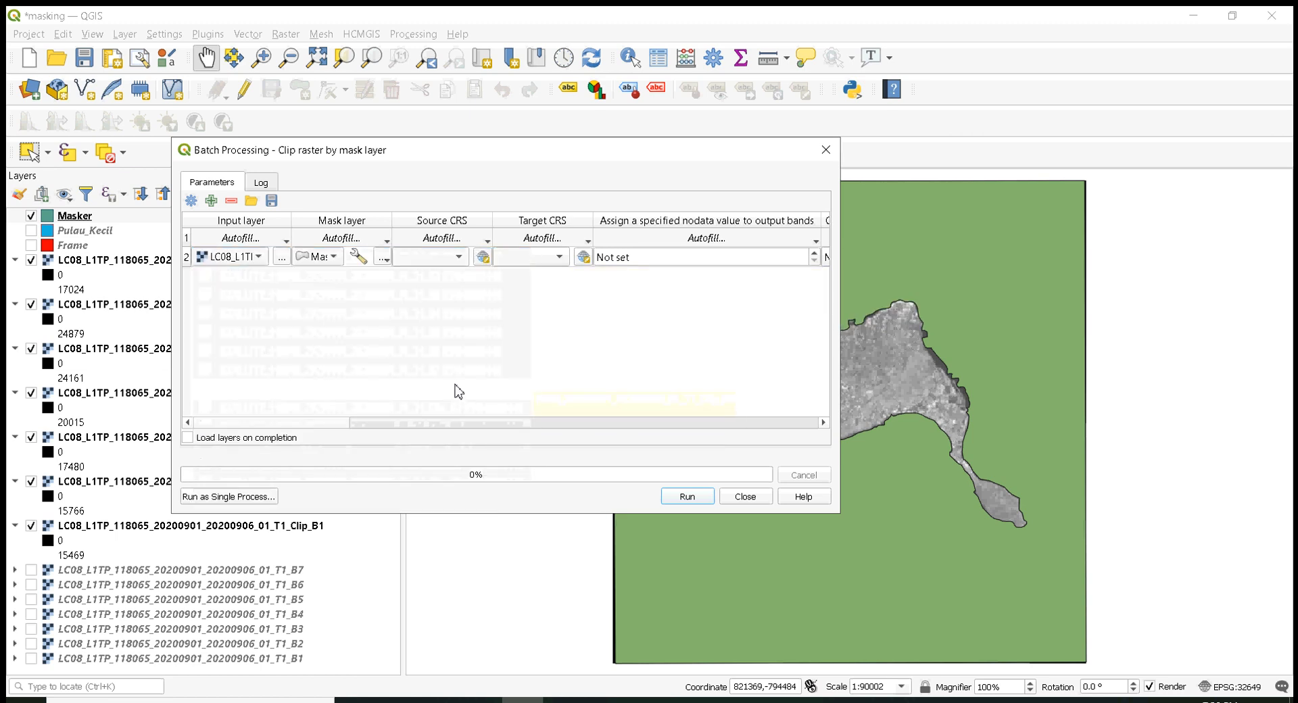
left_click(334, 260)
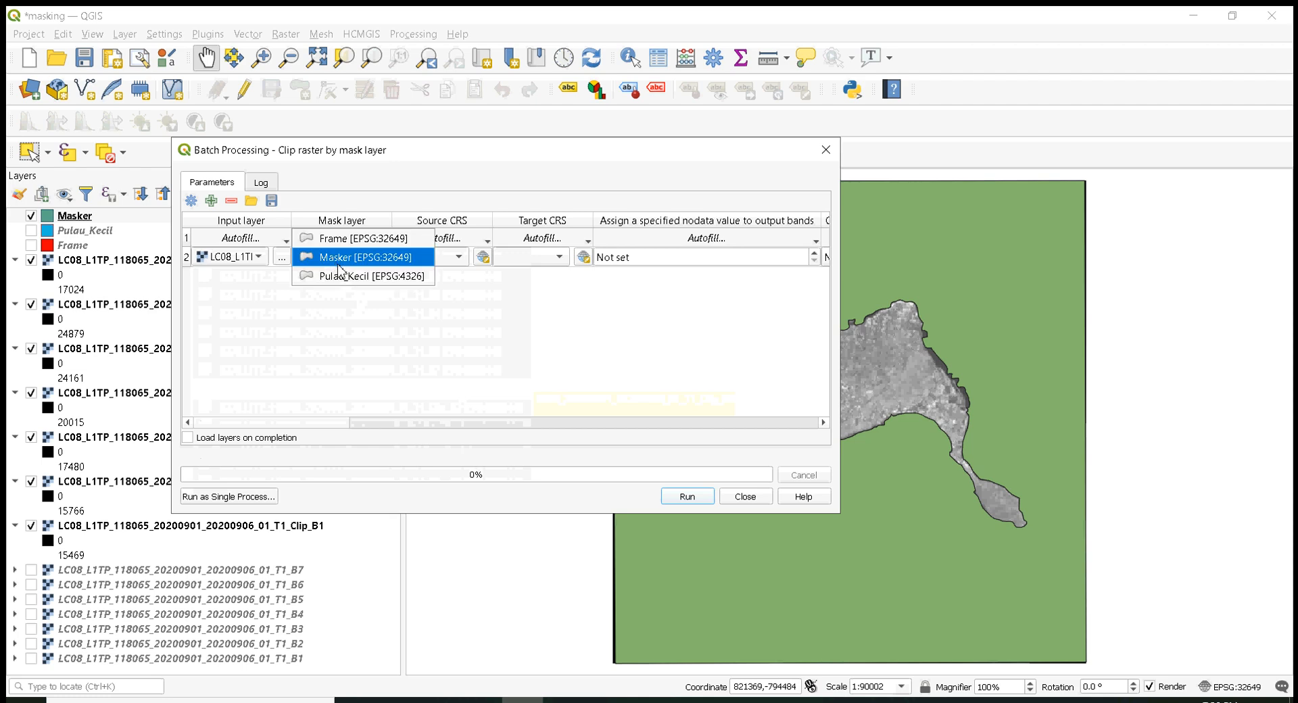
left_click(338, 265)
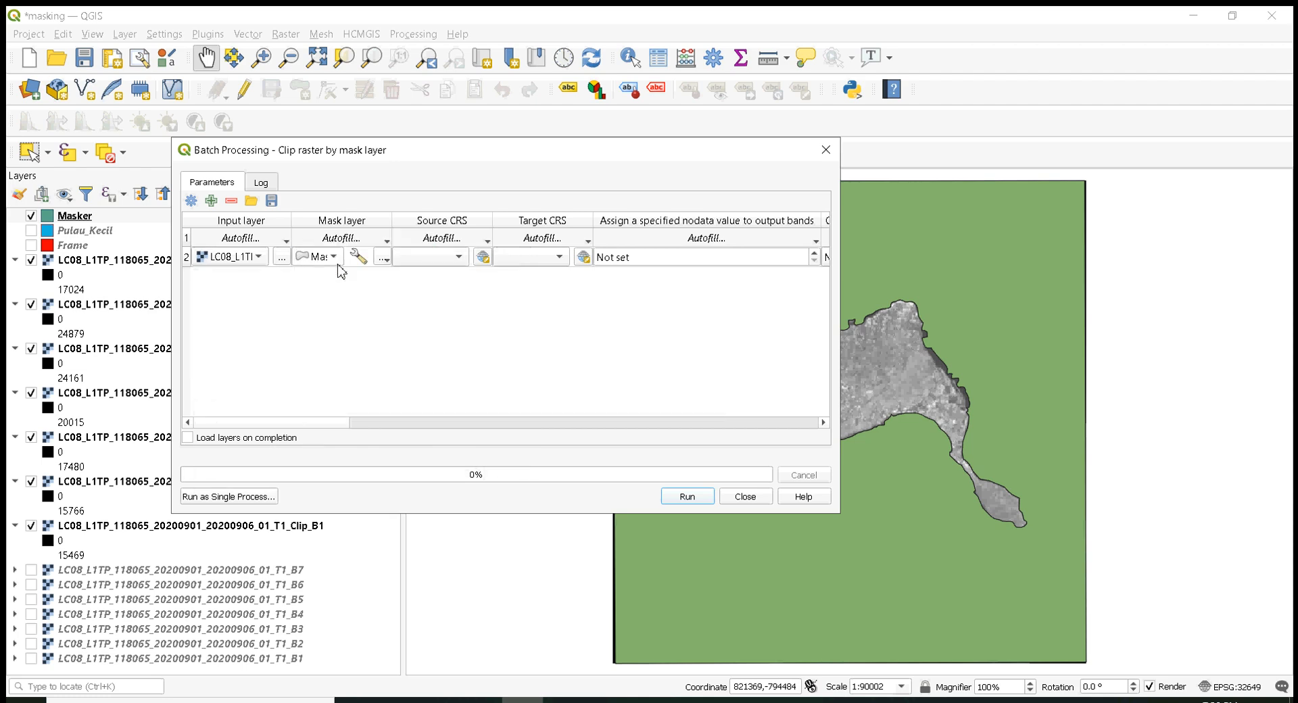
- Add two batch rows with Clip_B2 and Clip_B3 as their input layers
left_click(211, 201)
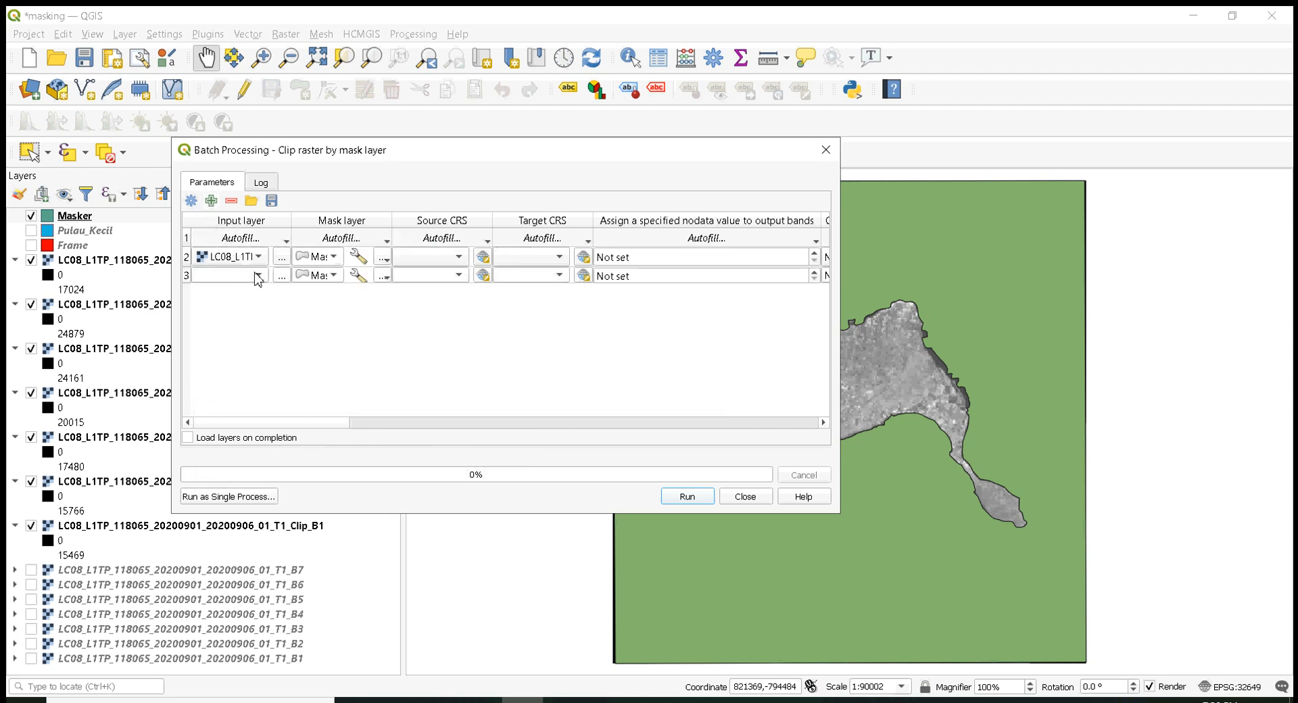
left_click(257, 277)
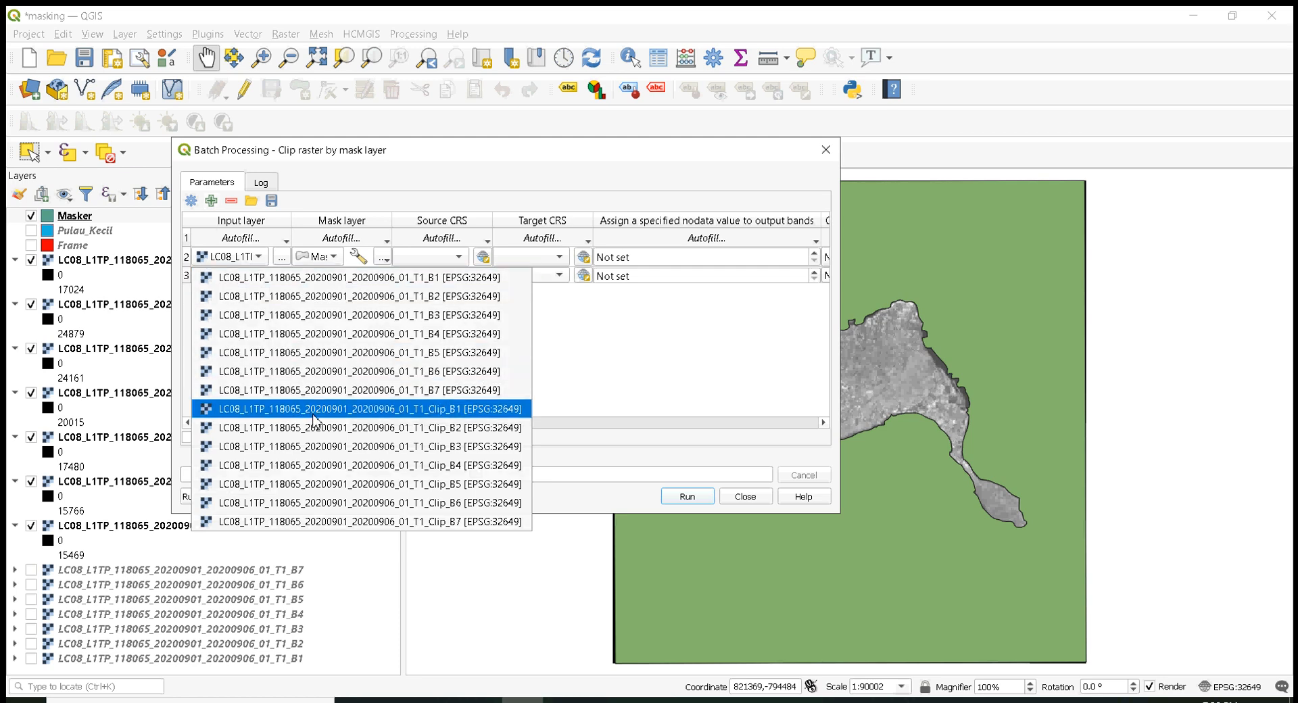
left_click(323, 430)
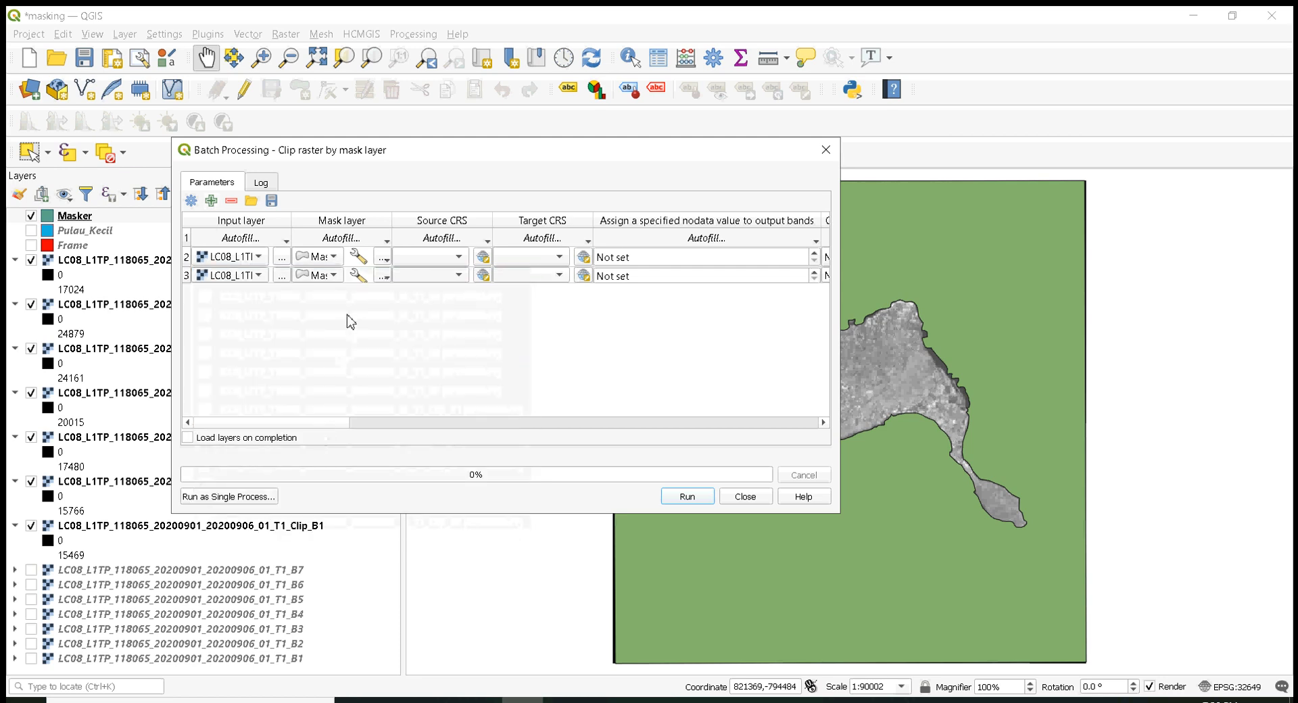
left_click(211, 200)
left_click(261, 296)
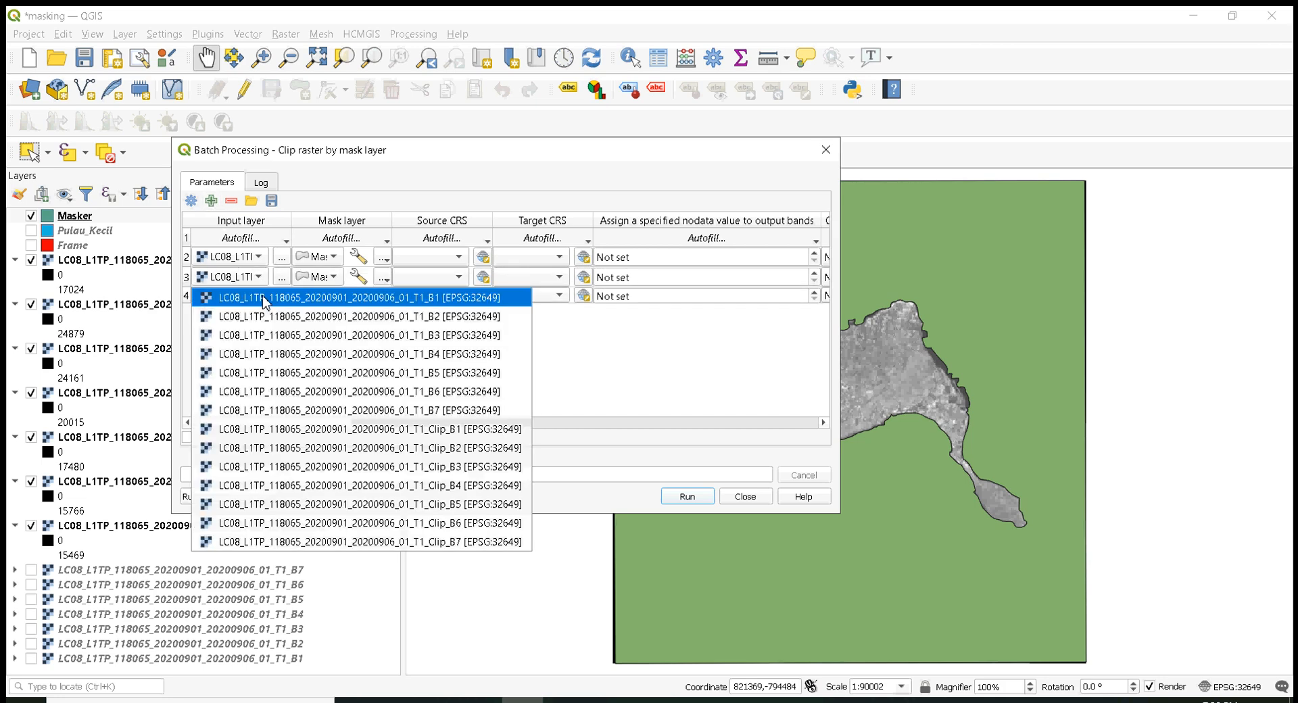
left_click(325, 473)
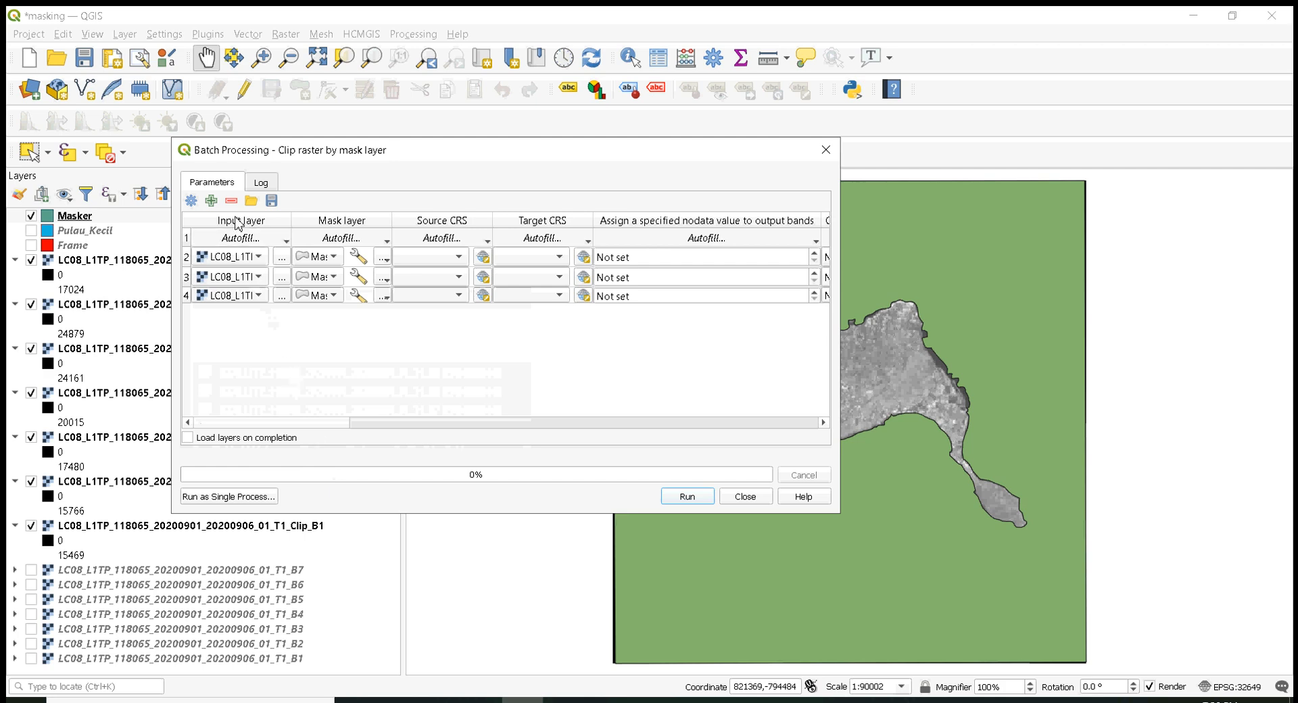
- Add two batch rows with Clip_B4 and Clip_B5 as their input layers
left_click(211, 201)
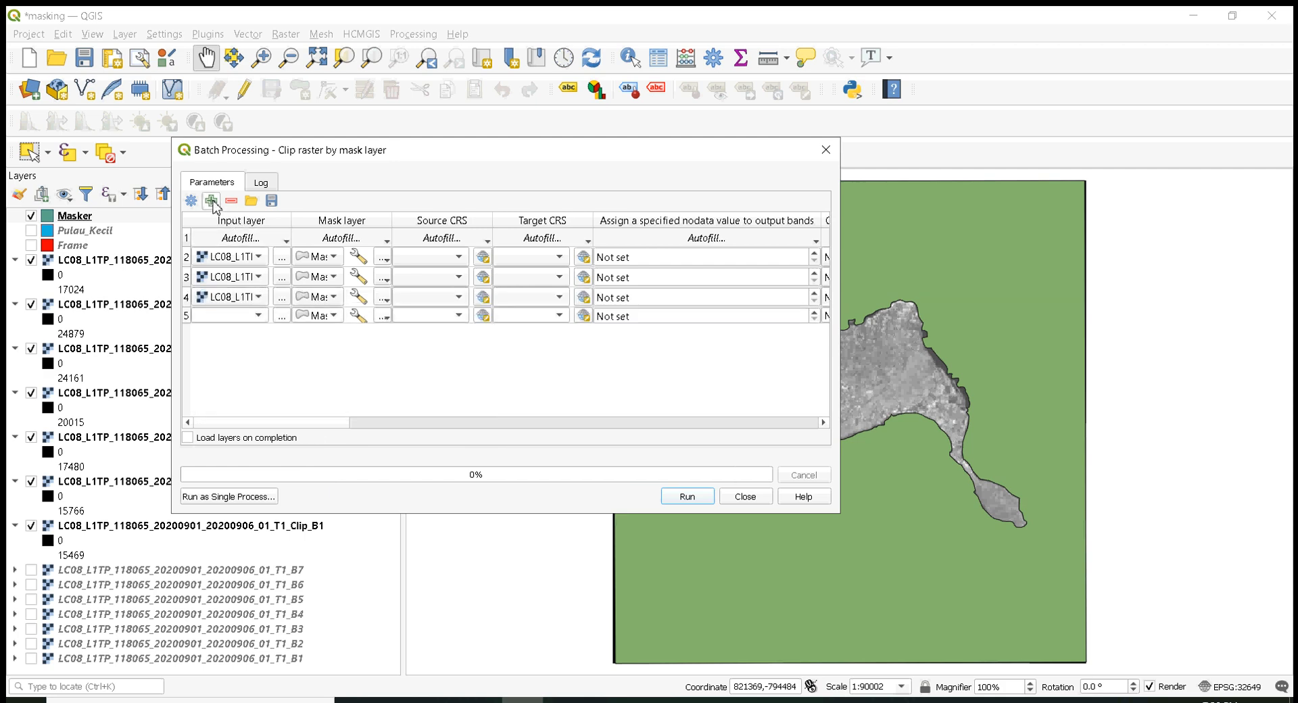
left_click(267, 316)
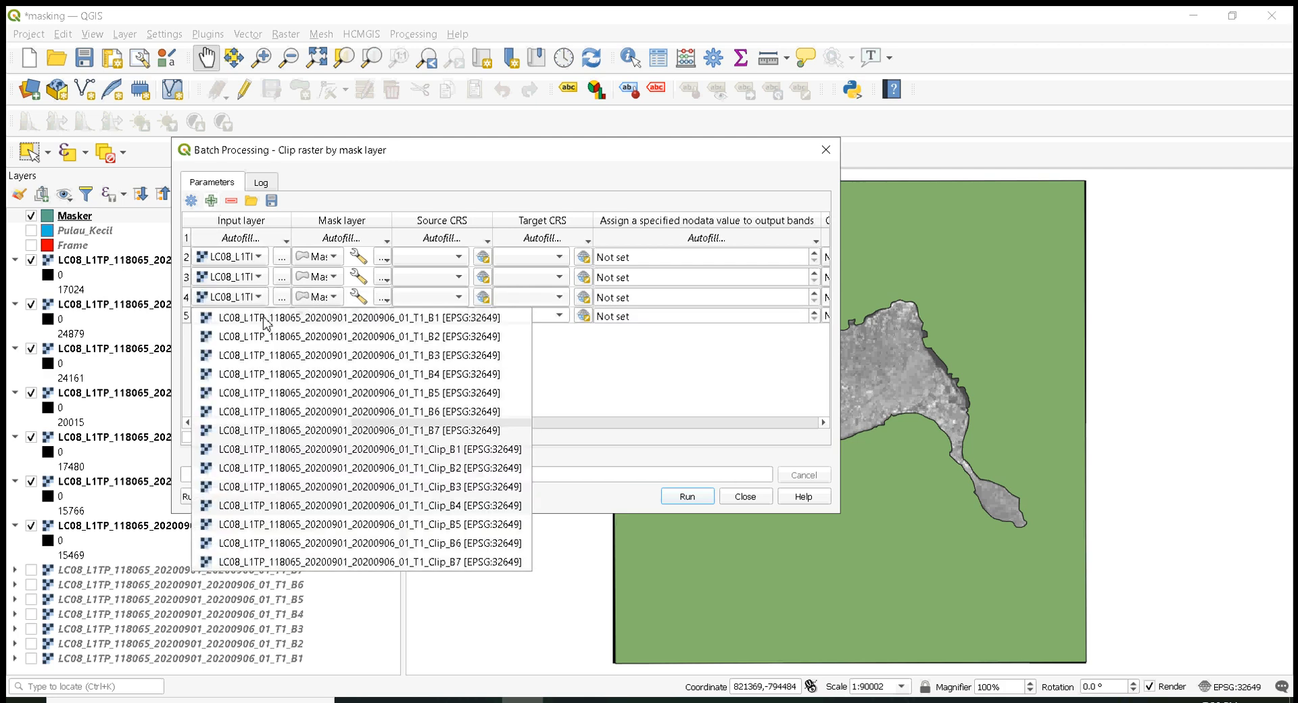
left_click(314, 506)
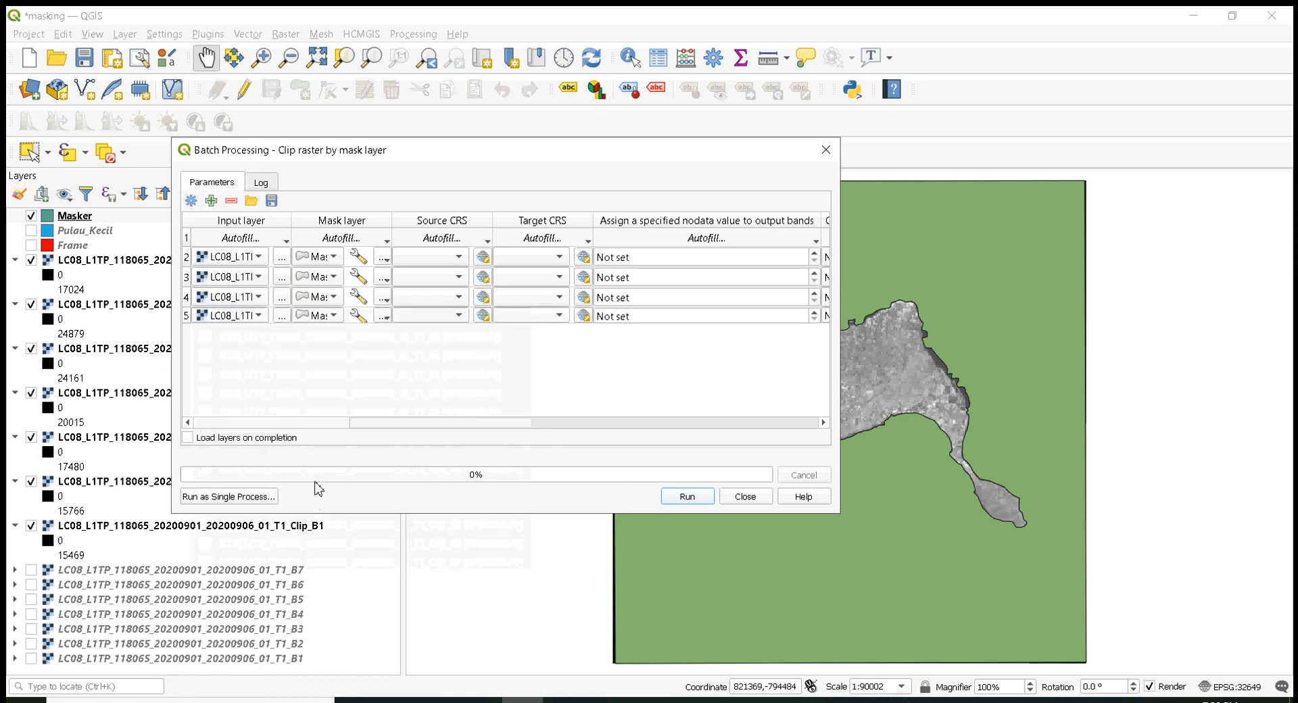
left_click(212, 202)
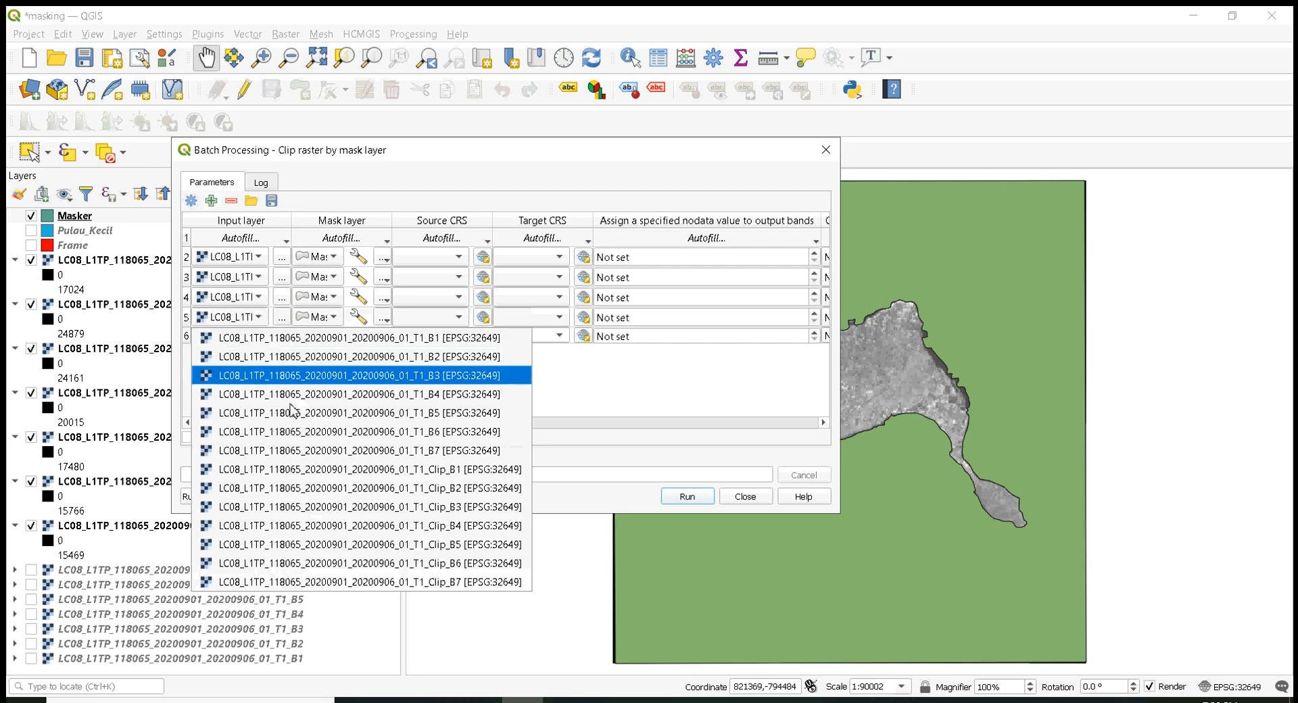
left_click(333, 545)
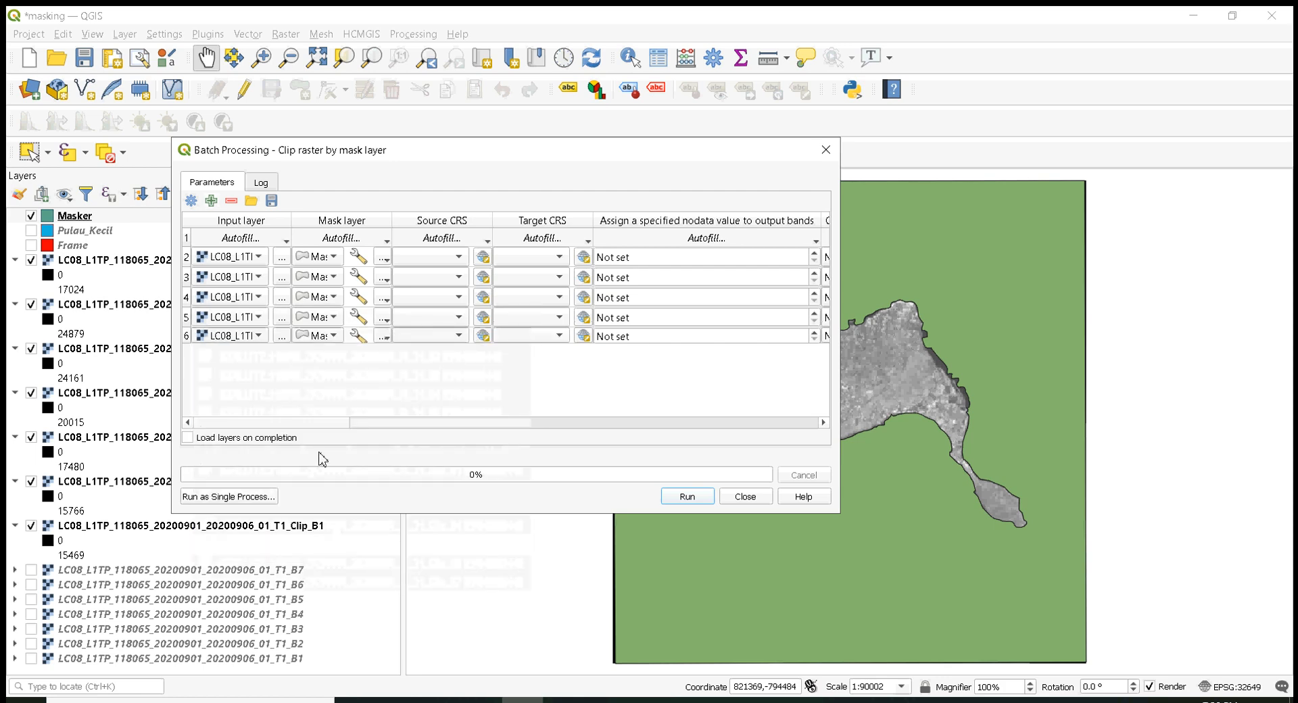
- Add two batch rows with Clip_B6 and Clip_B7 as their input layers
left_click(213, 201)
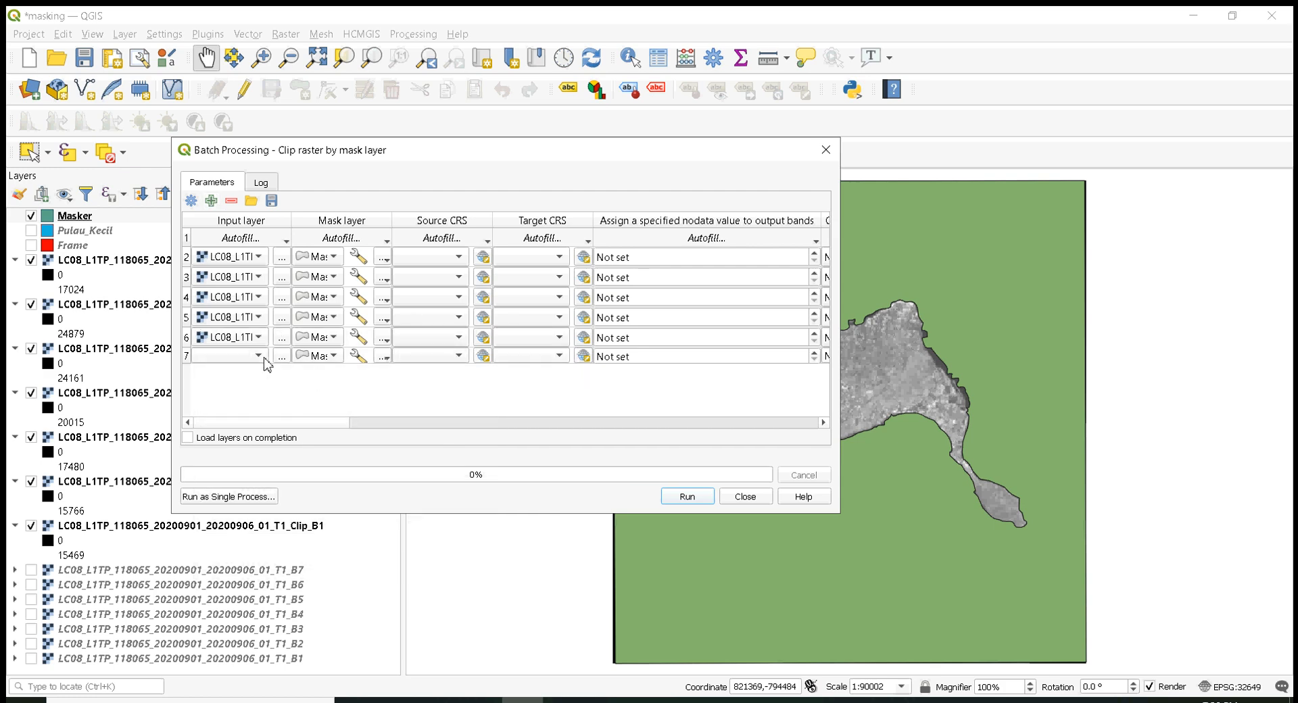
left_click(264, 359)
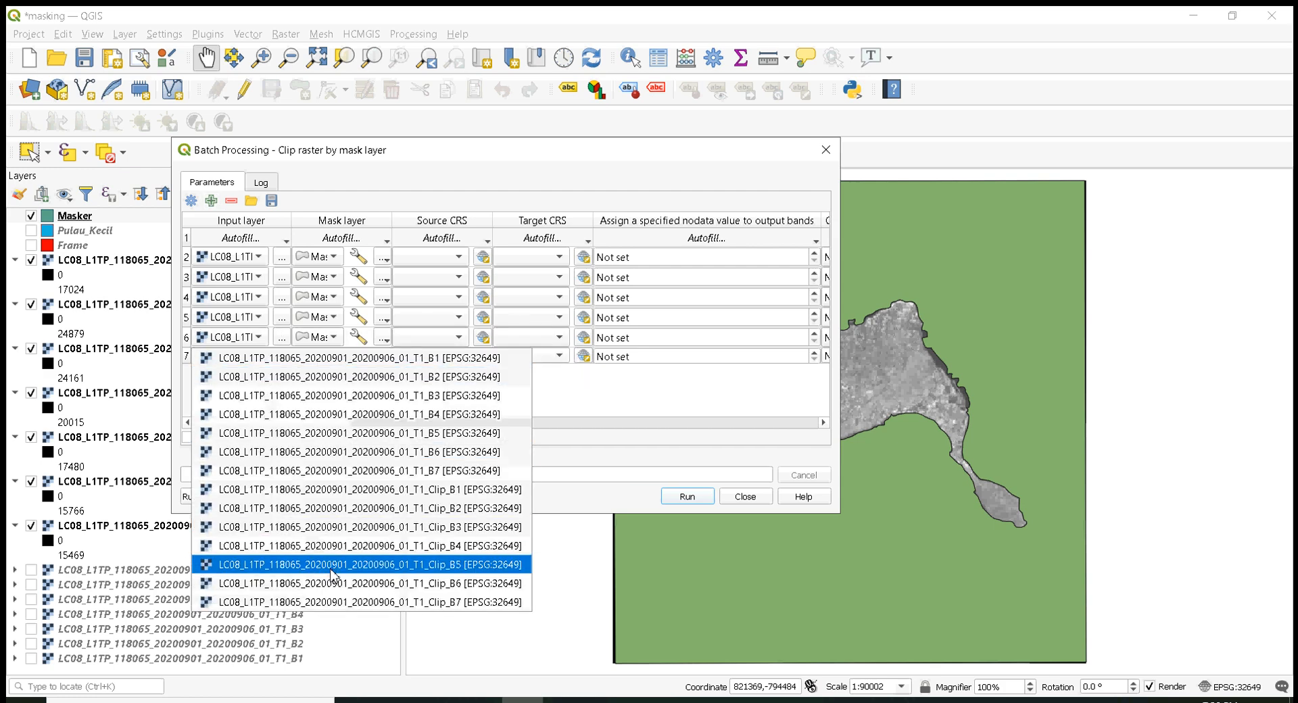
left_click(381, 590)
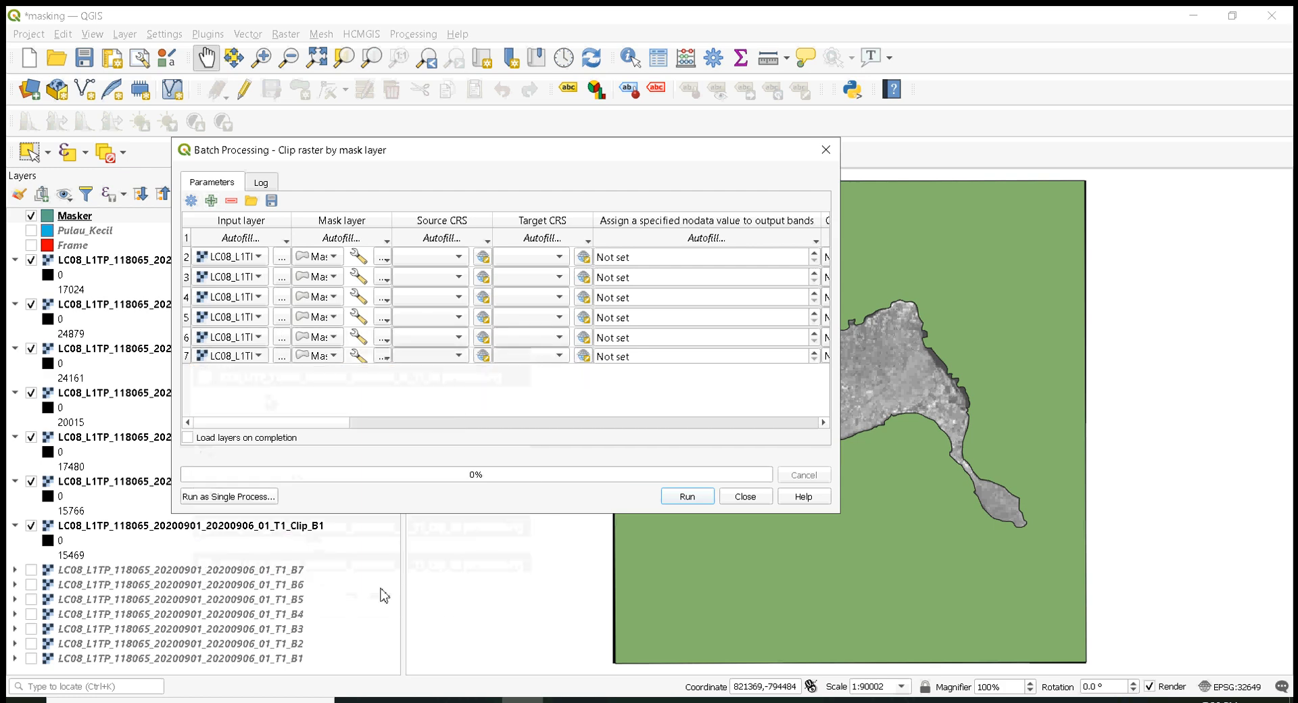
left_click(211, 201)
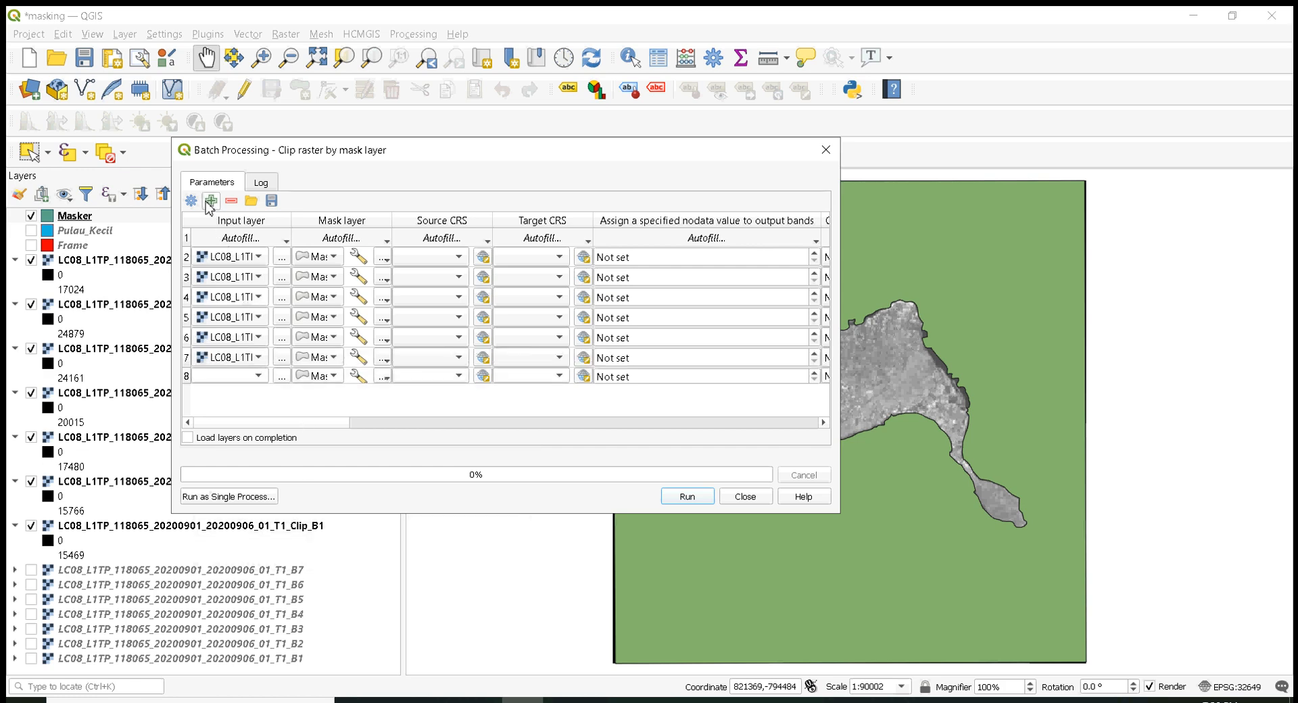
left_click(257, 376)
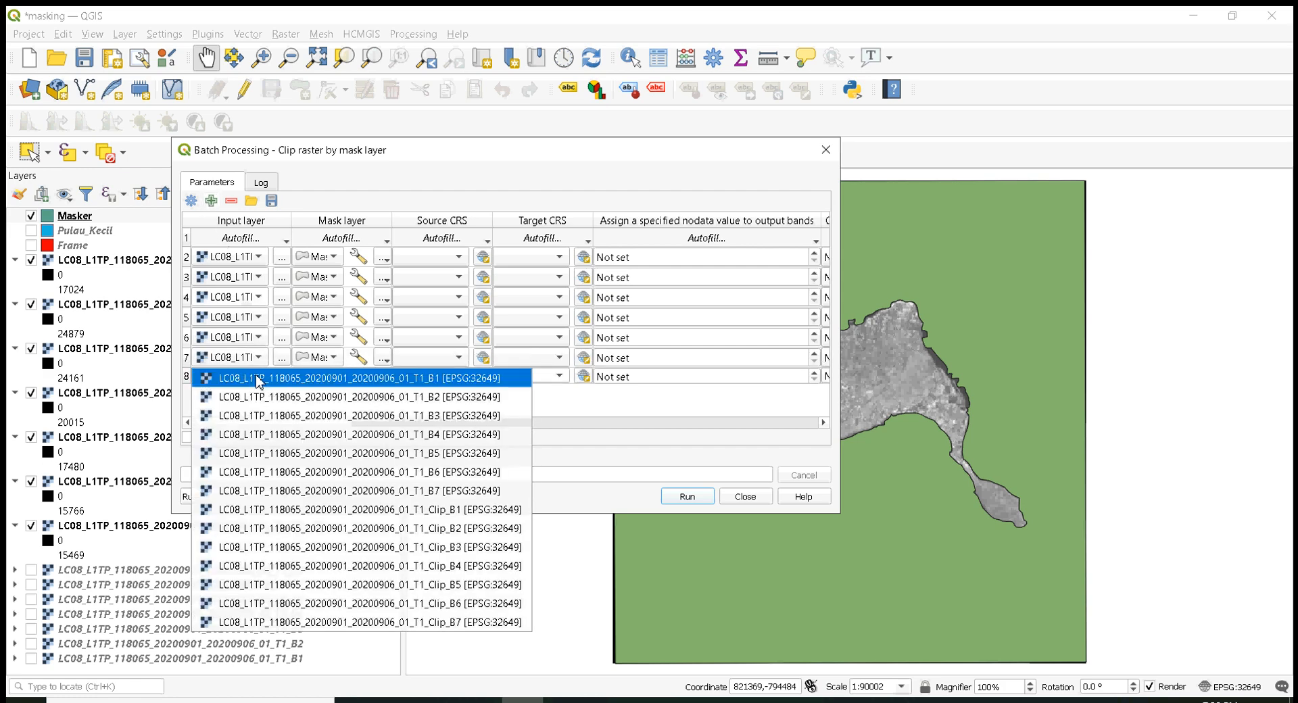
left_click(344, 621)
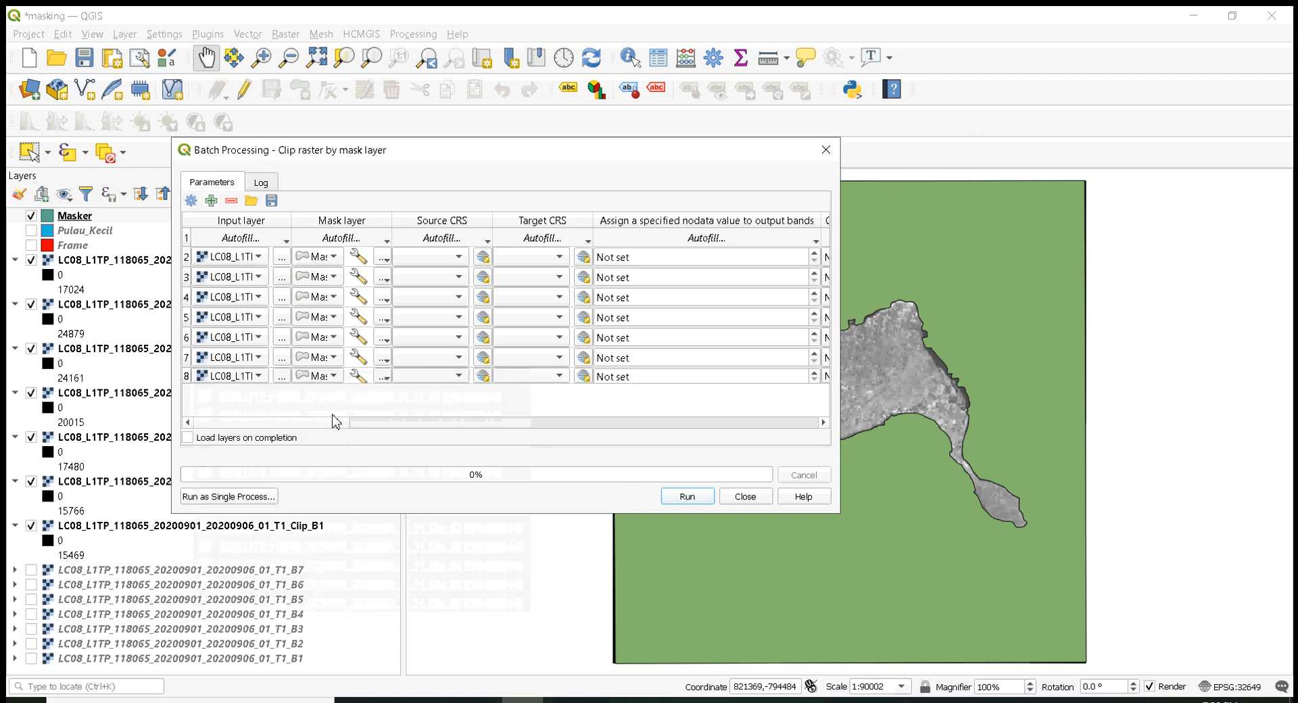
- Set the first row's clipped output to LC08_L1TP_118065_20200901_20200906_01_T1_Clip_B1_maskedland.tif in the Hasil folder
left_click_drag(327, 430, 814, 438)
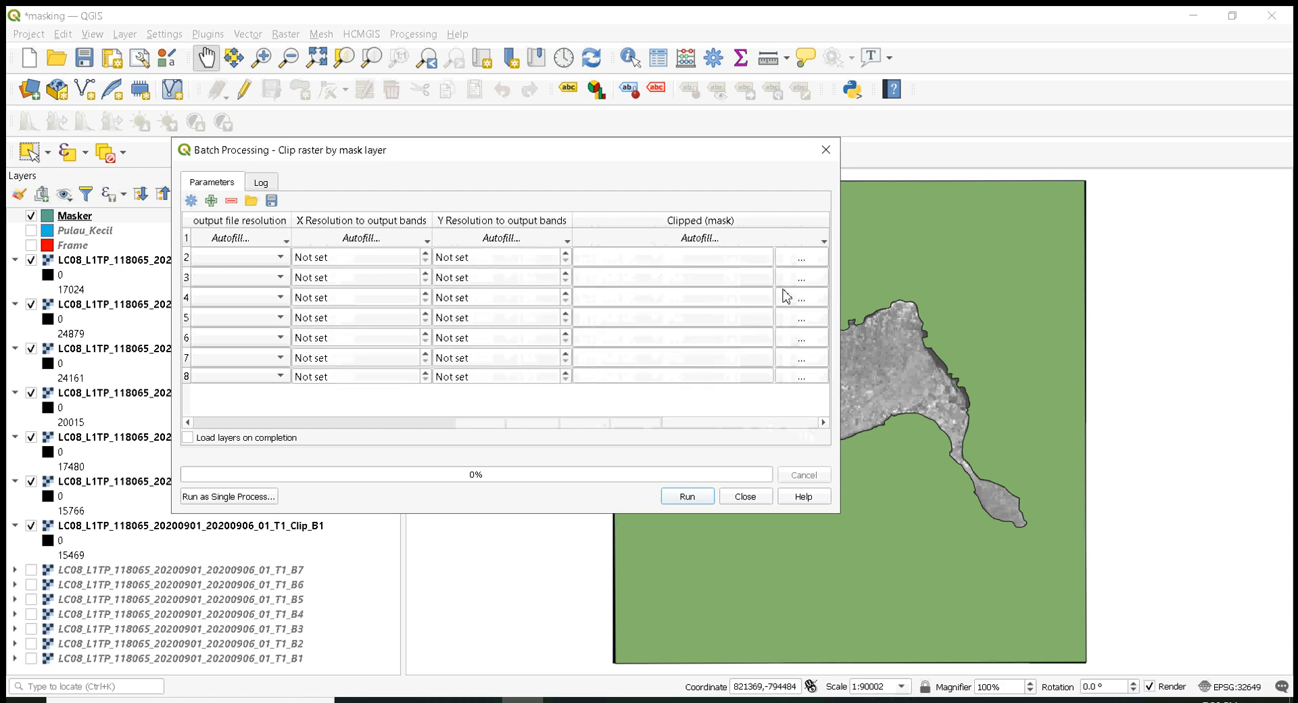
left_click(793, 259)
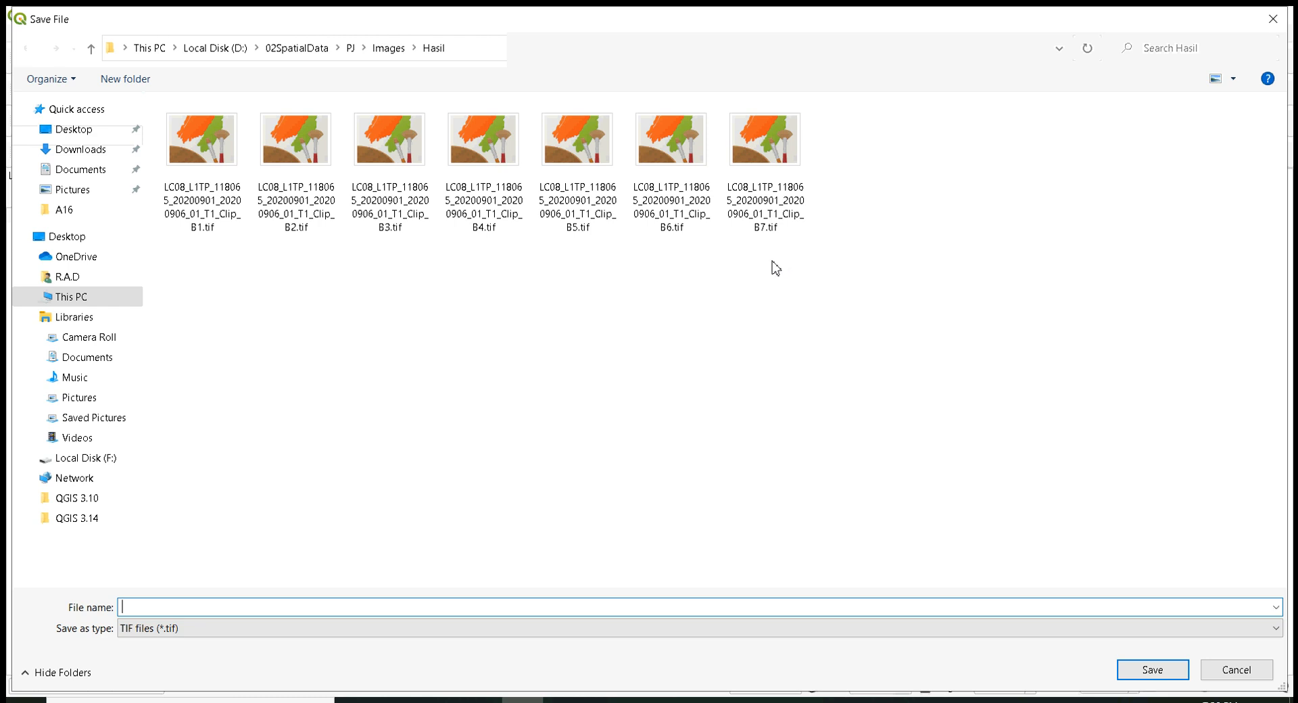
left_click(188, 172)
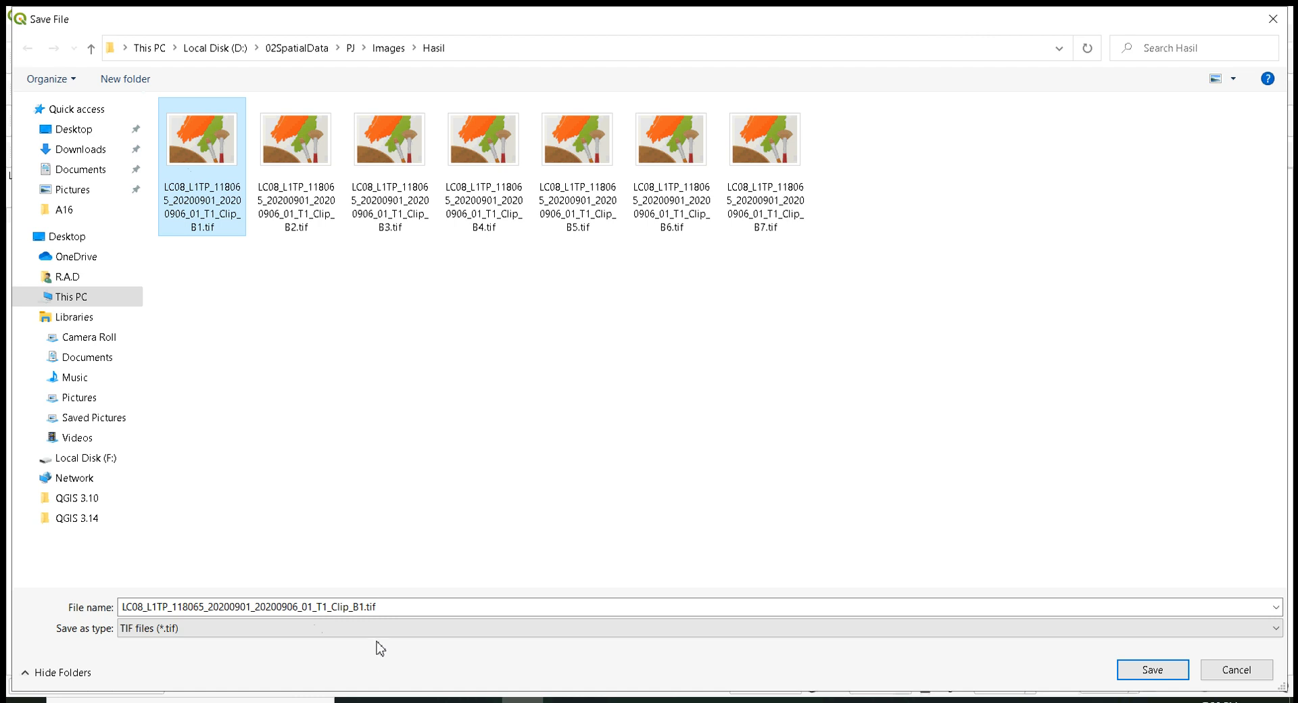
left_click(371, 607)
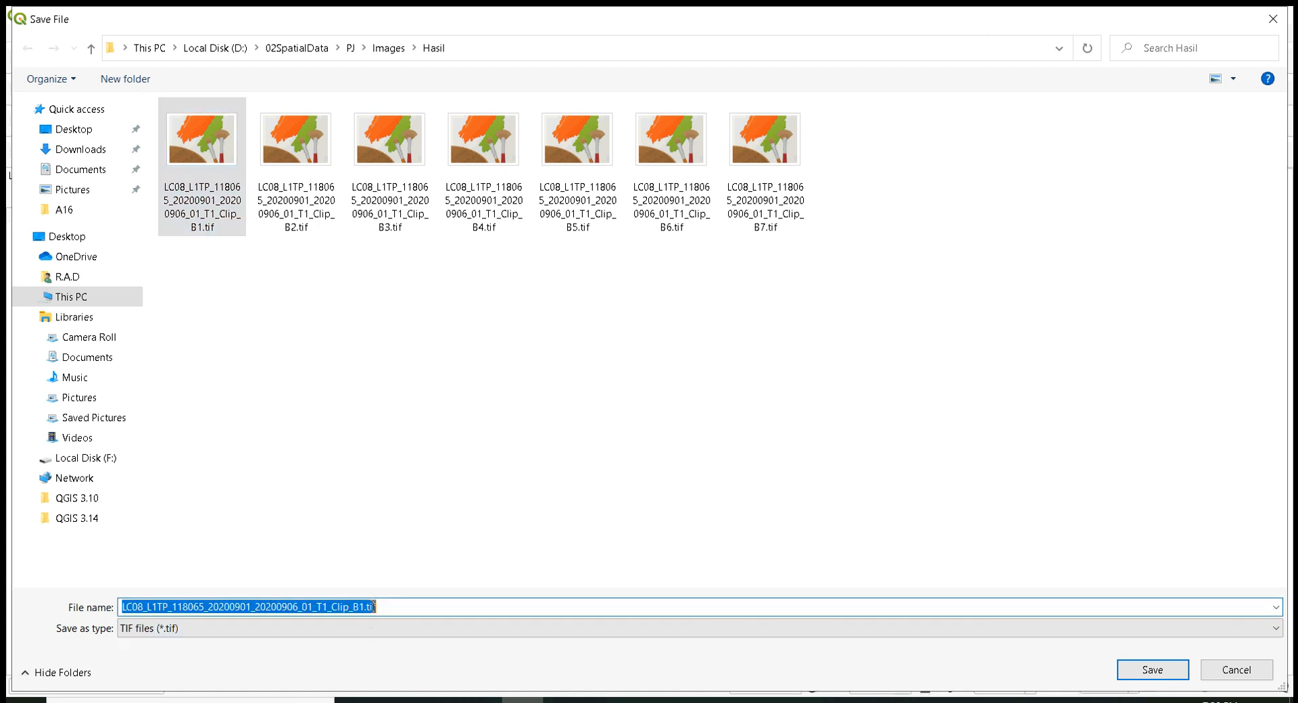
left_click(366, 606)
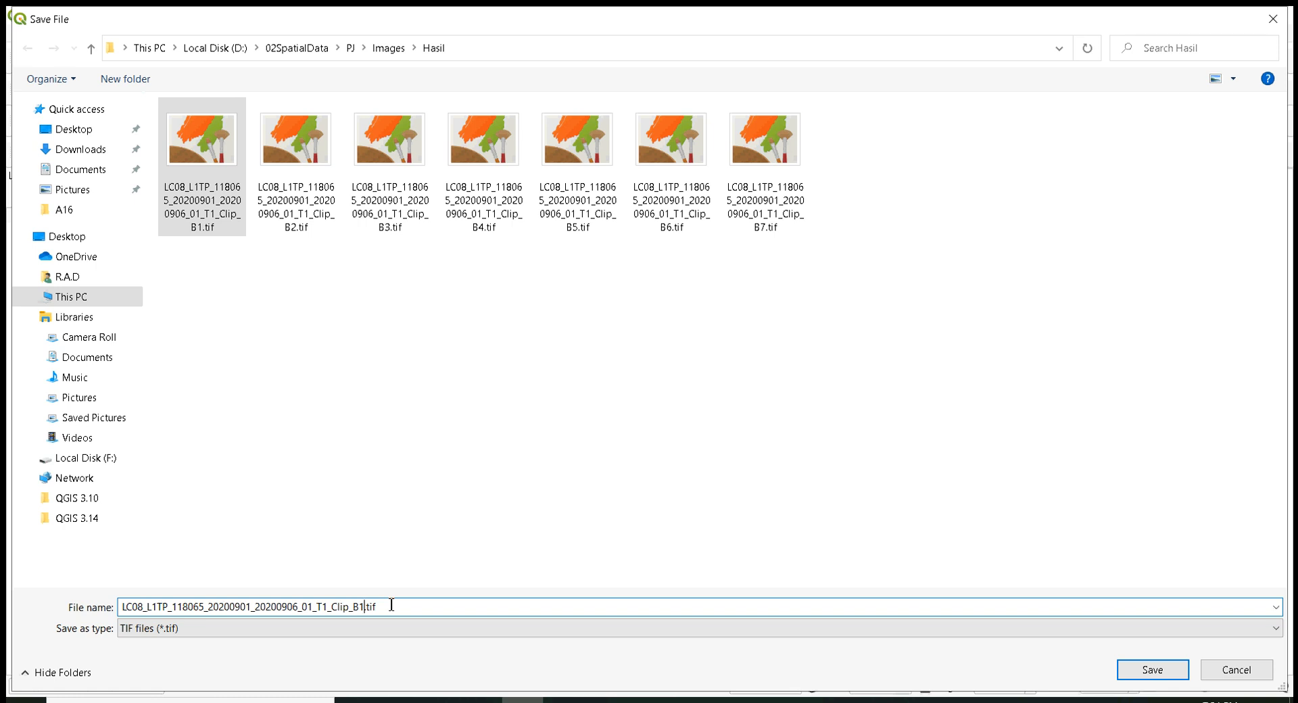
type("_")
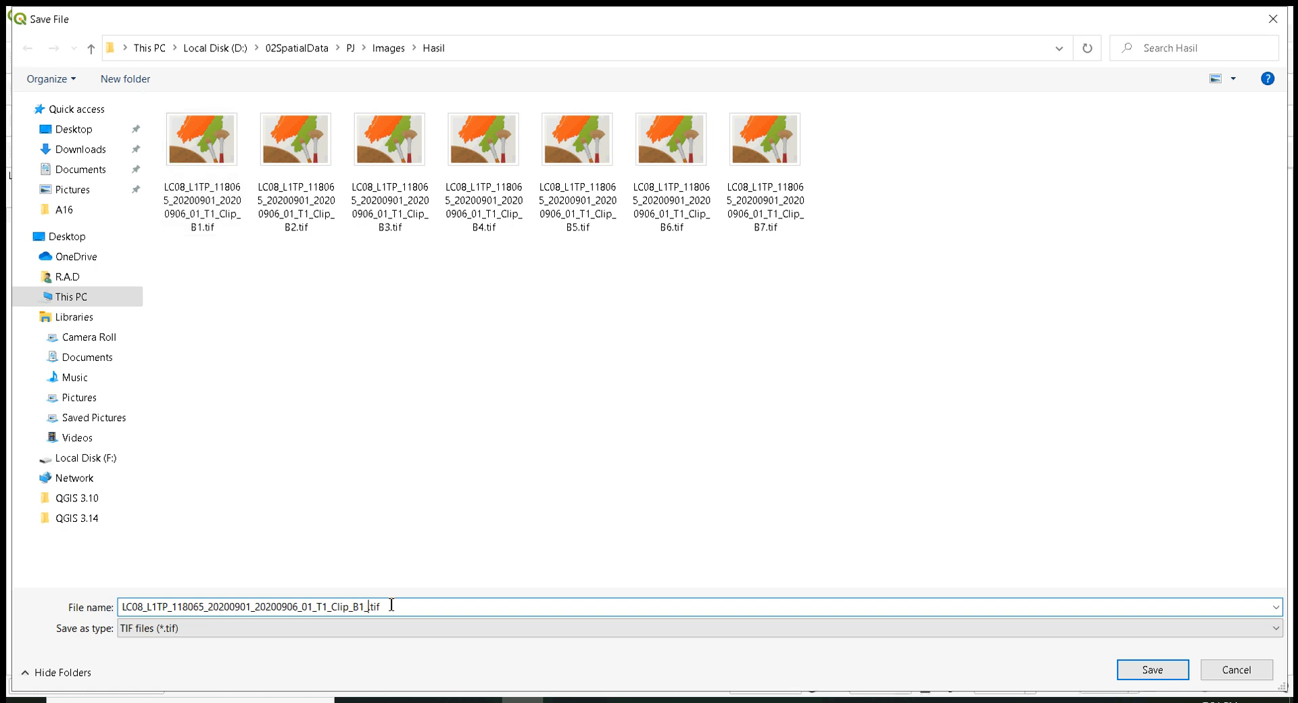
type("maskedland")
left_click(1153, 670)
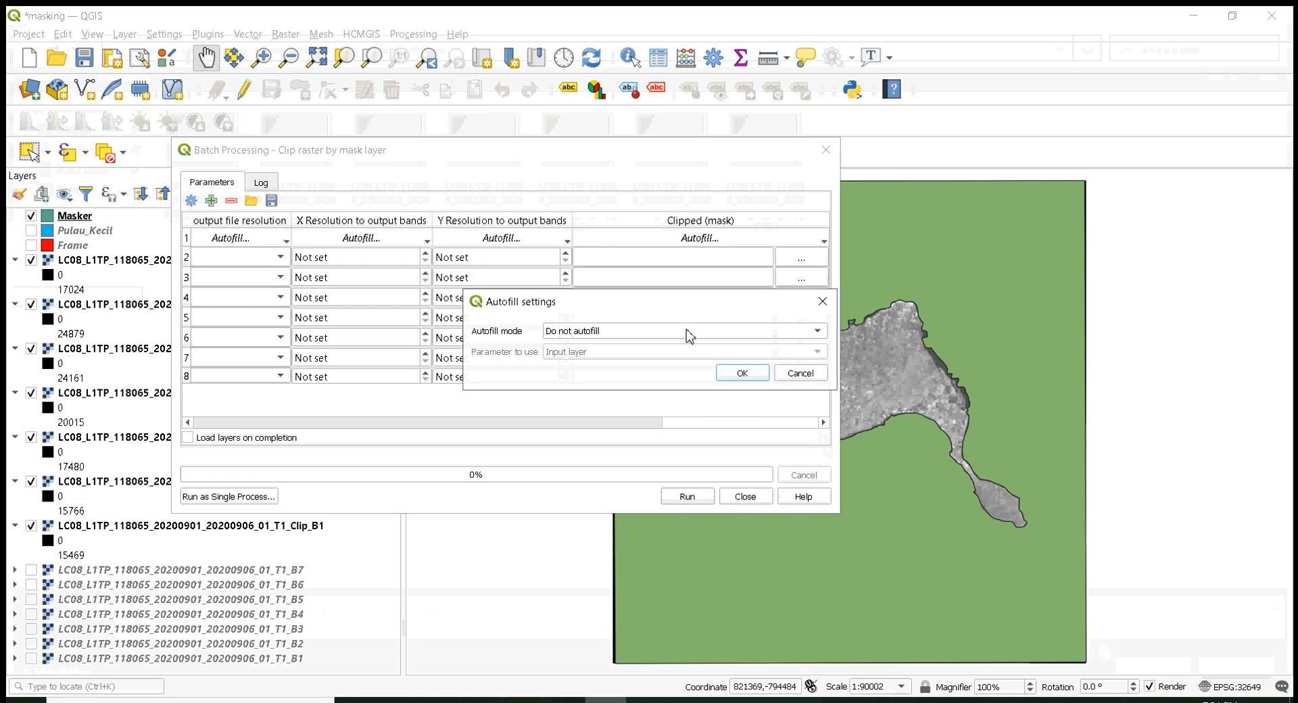
- Autofill the output file names of all seven batch rows using the Fill with numbers mode
left_click(606, 332)
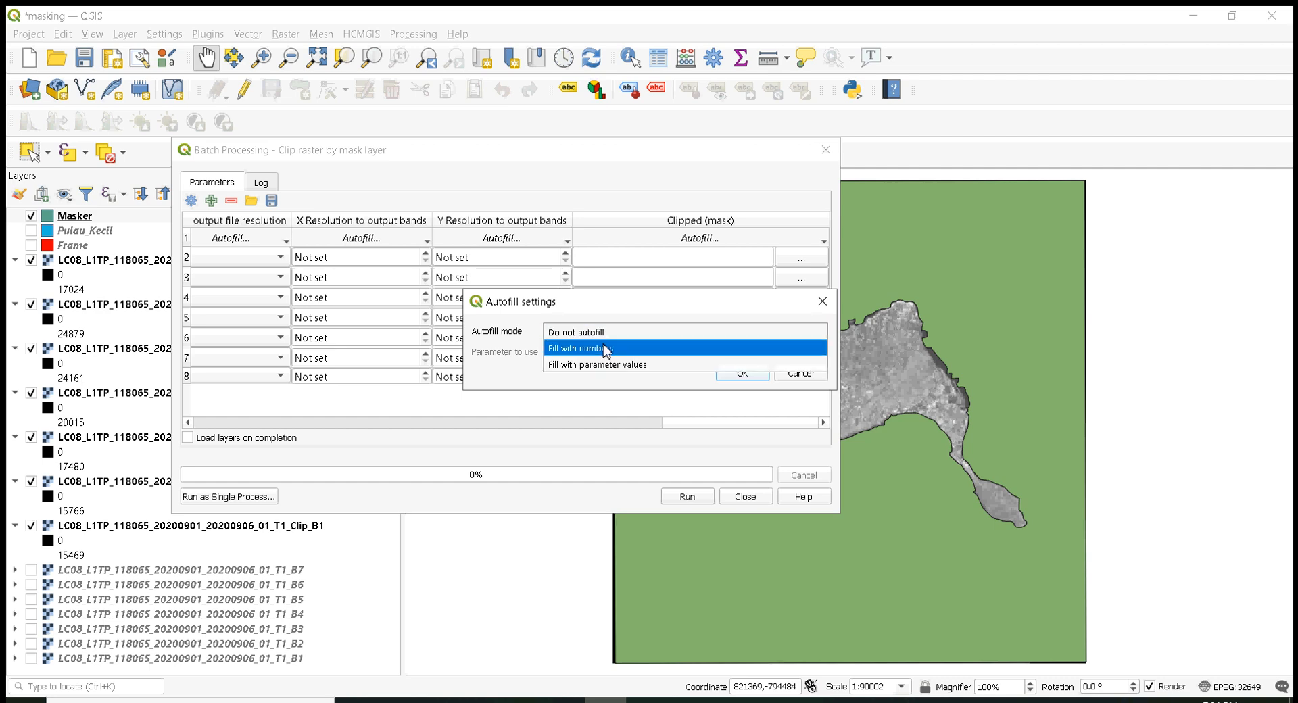
left_click(607, 353)
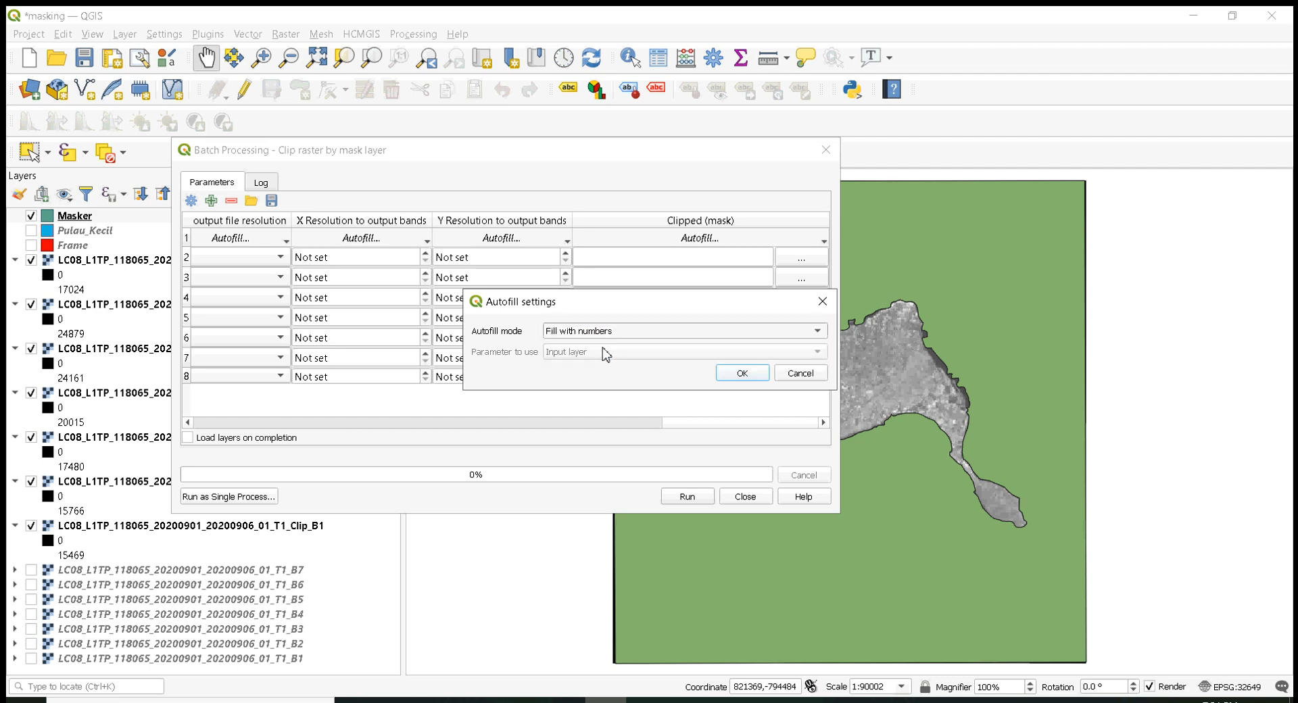
left_click(740, 372)
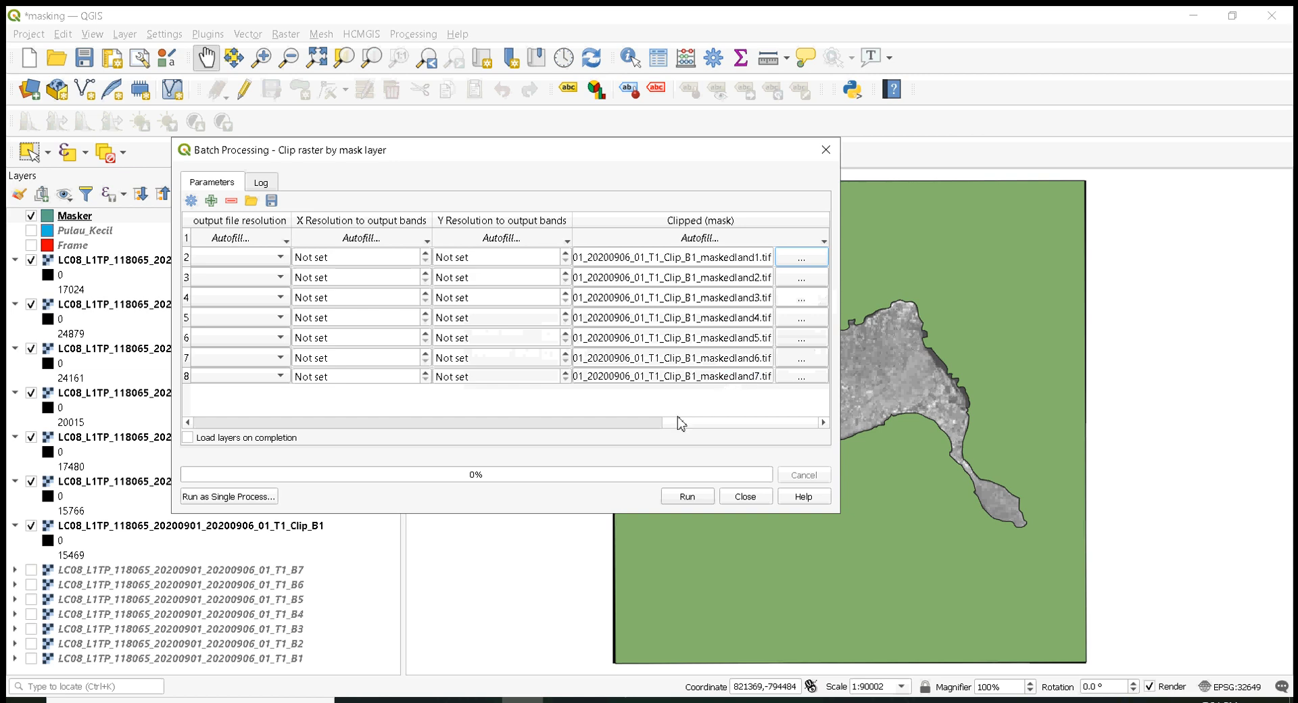
- Change the band tag to B2 in the maskedland2 output name and to B3 in the maskedland3 output name
left_click(656, 424)
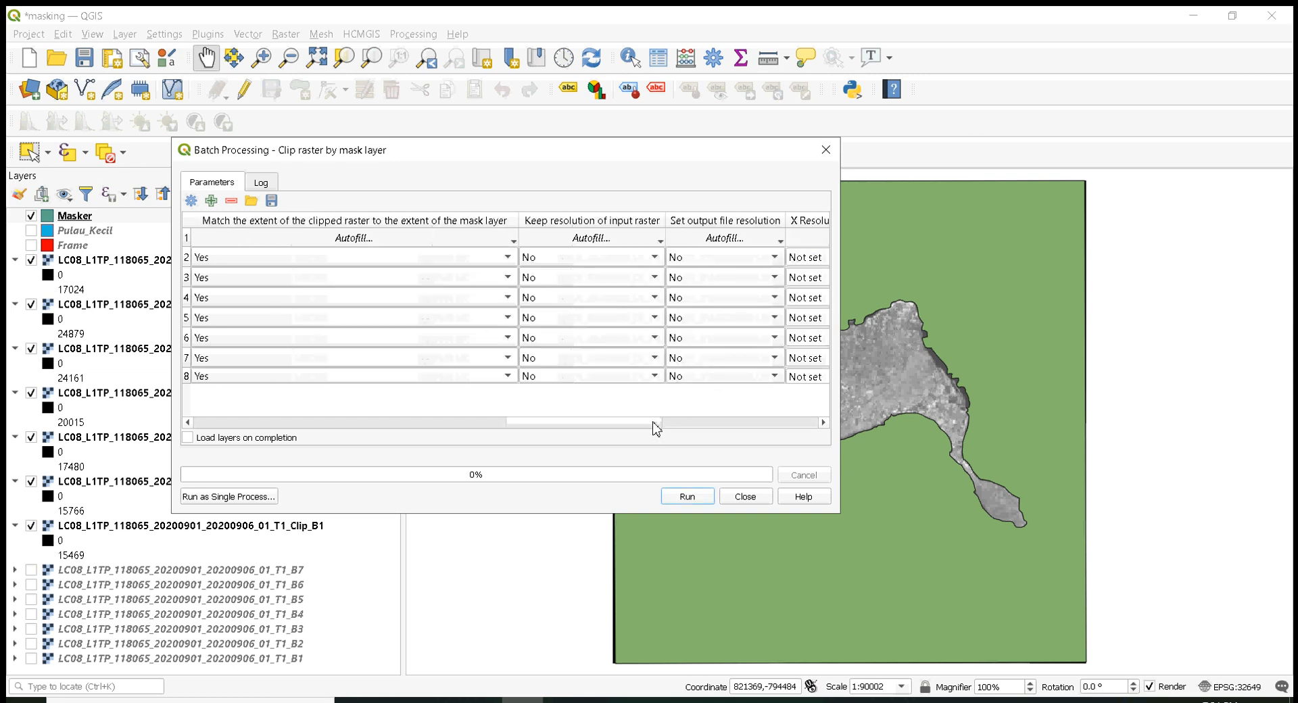
scroll(655, 424, "right", 3)
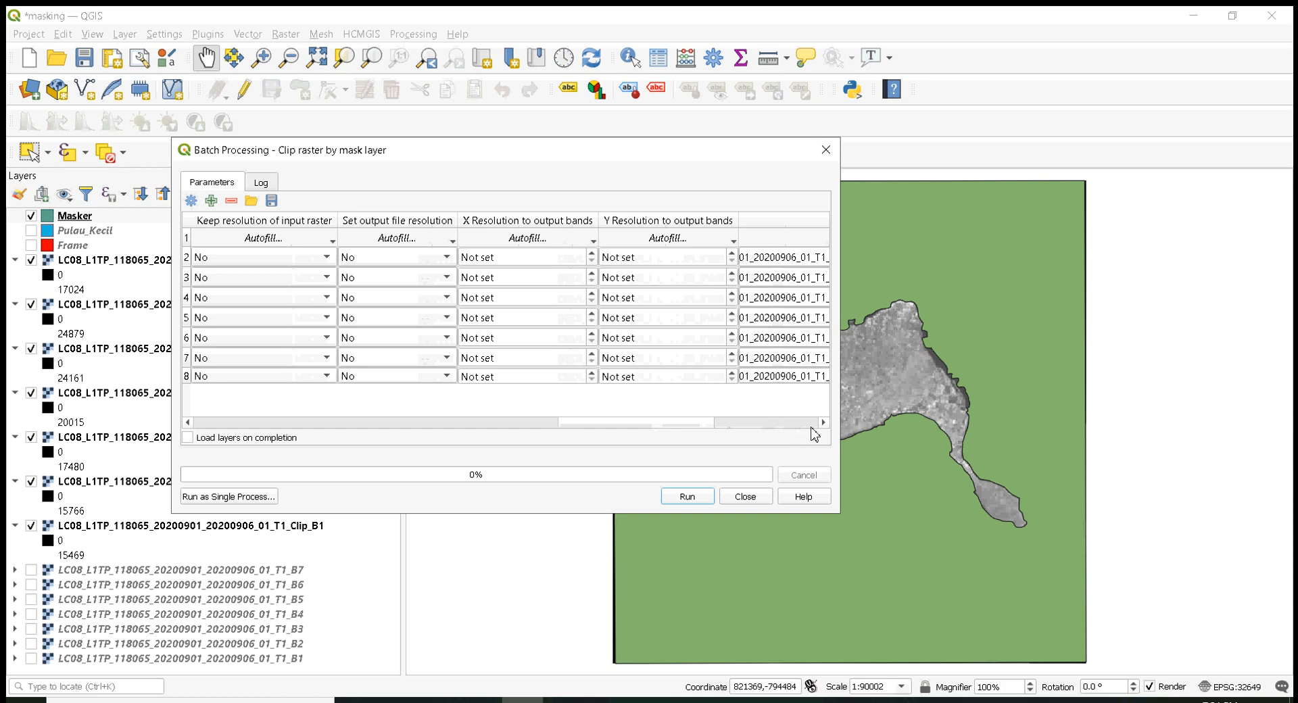
left_click(812, 426)
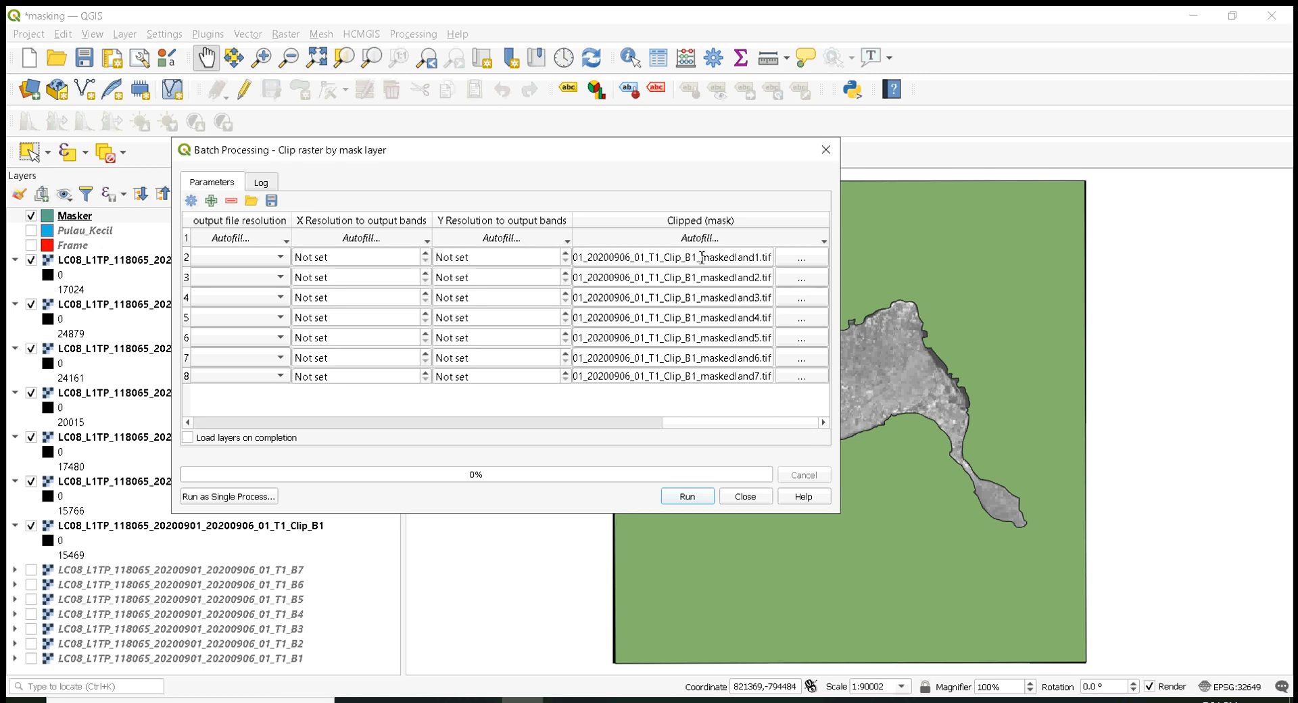
left_click(701, 280)
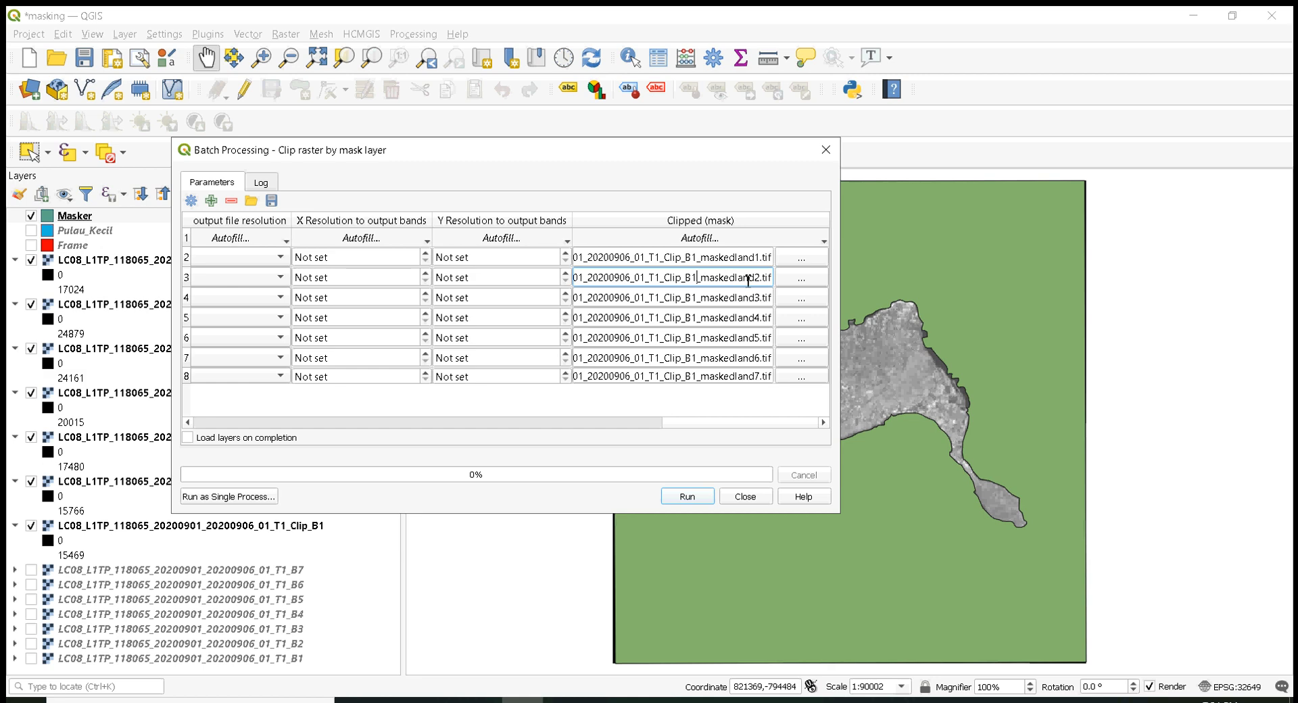
key("BackSpace")
type("2")
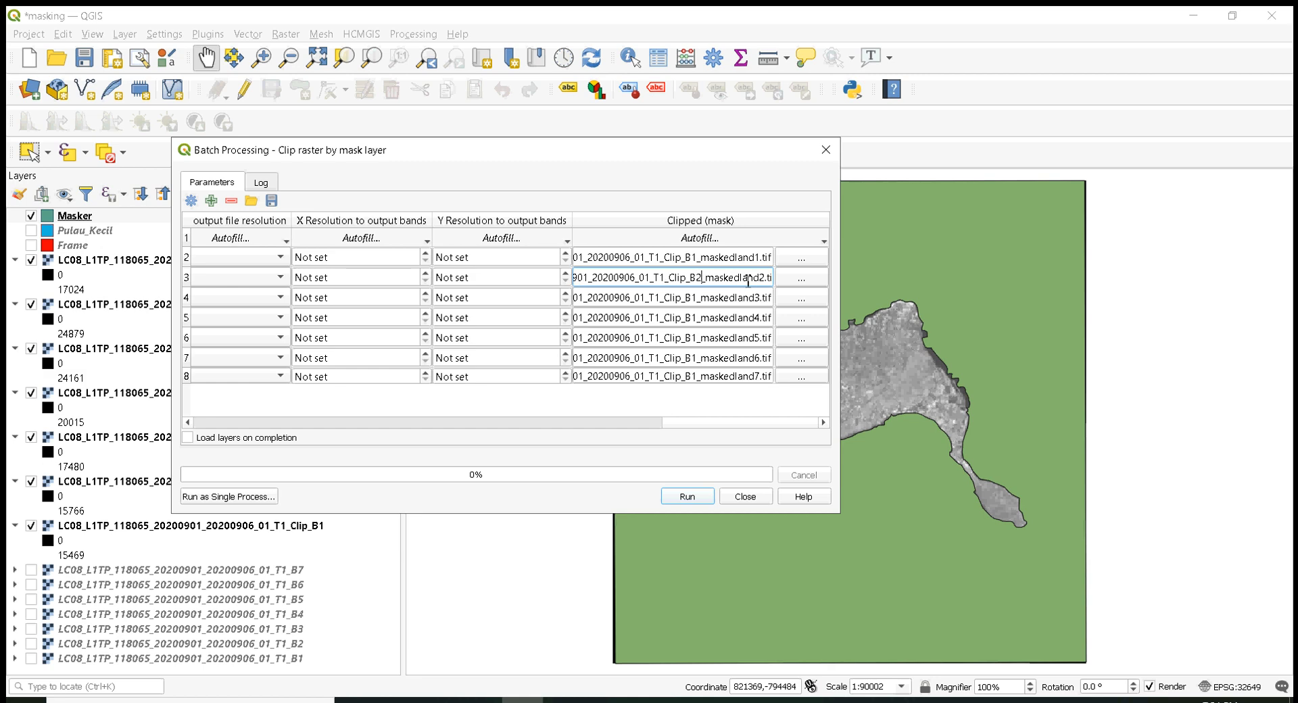
left_click(699, 298)
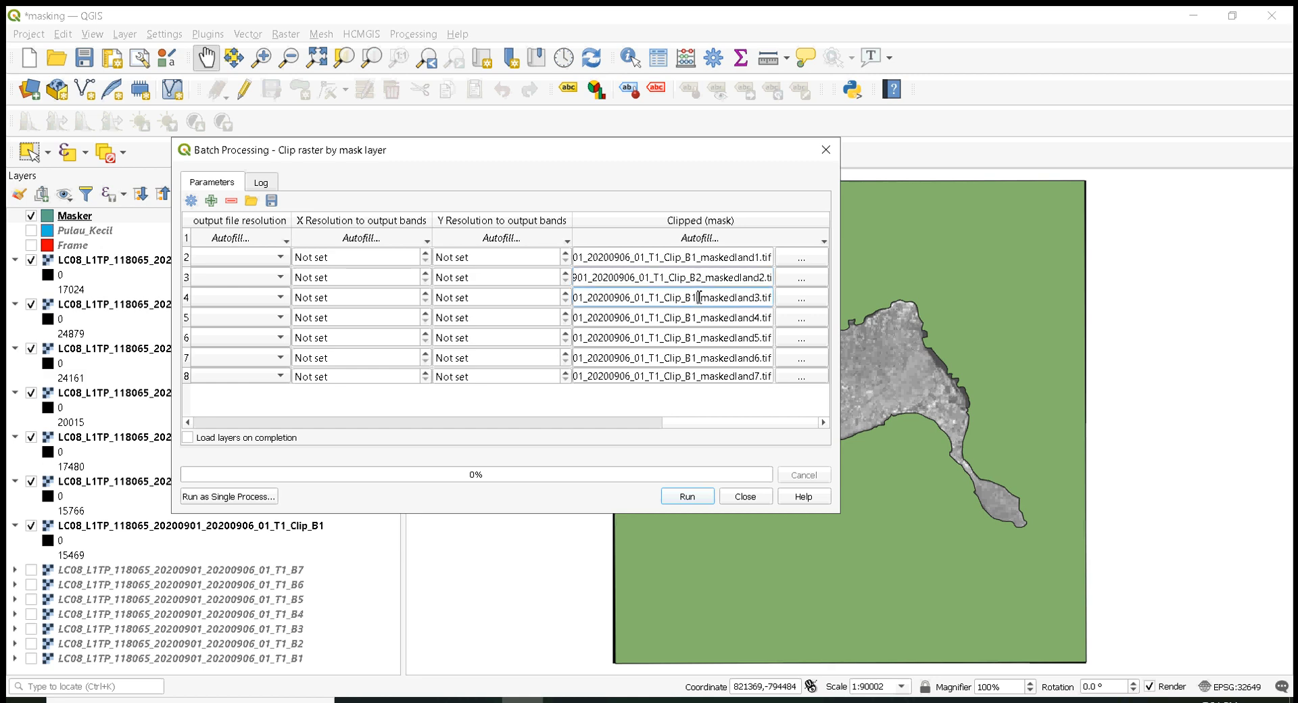
key("BackSpace")
type("3")
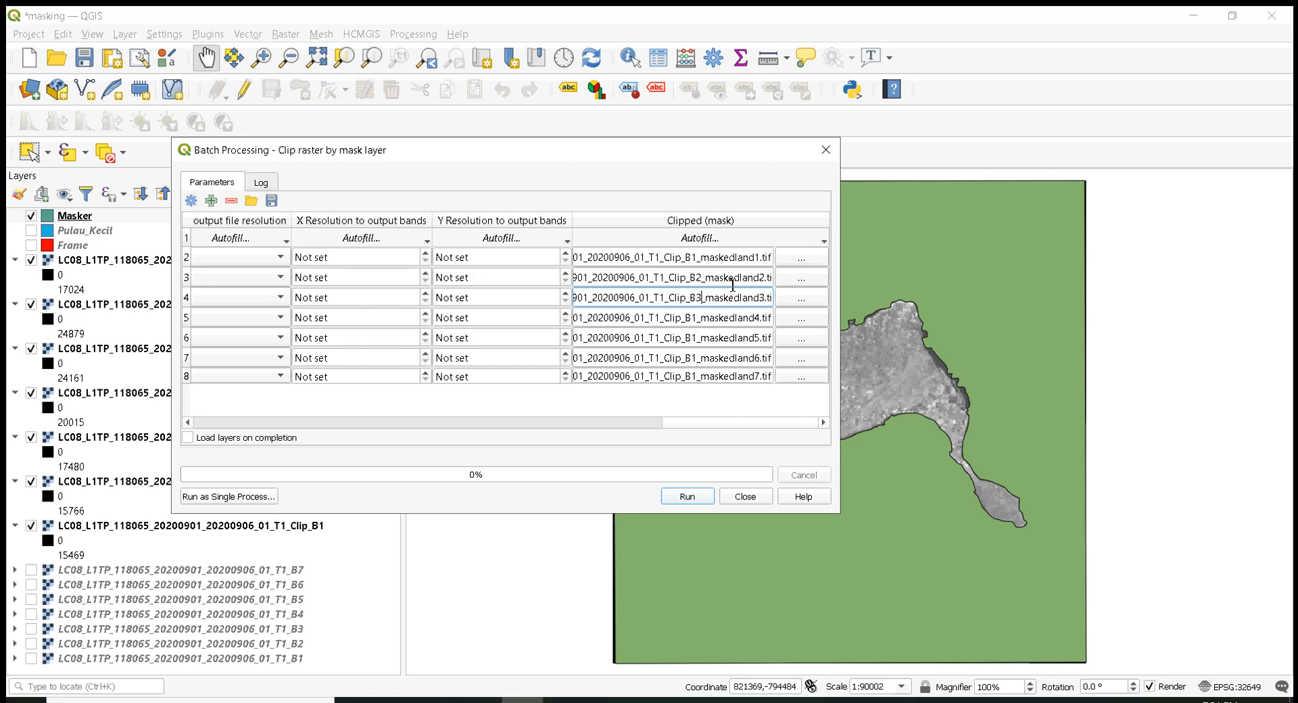
- Change the band tag to B3 in the maskedland4 output name and to B4 in the maskedland5 output name
left_click(699, 317)
key("BackSpace")
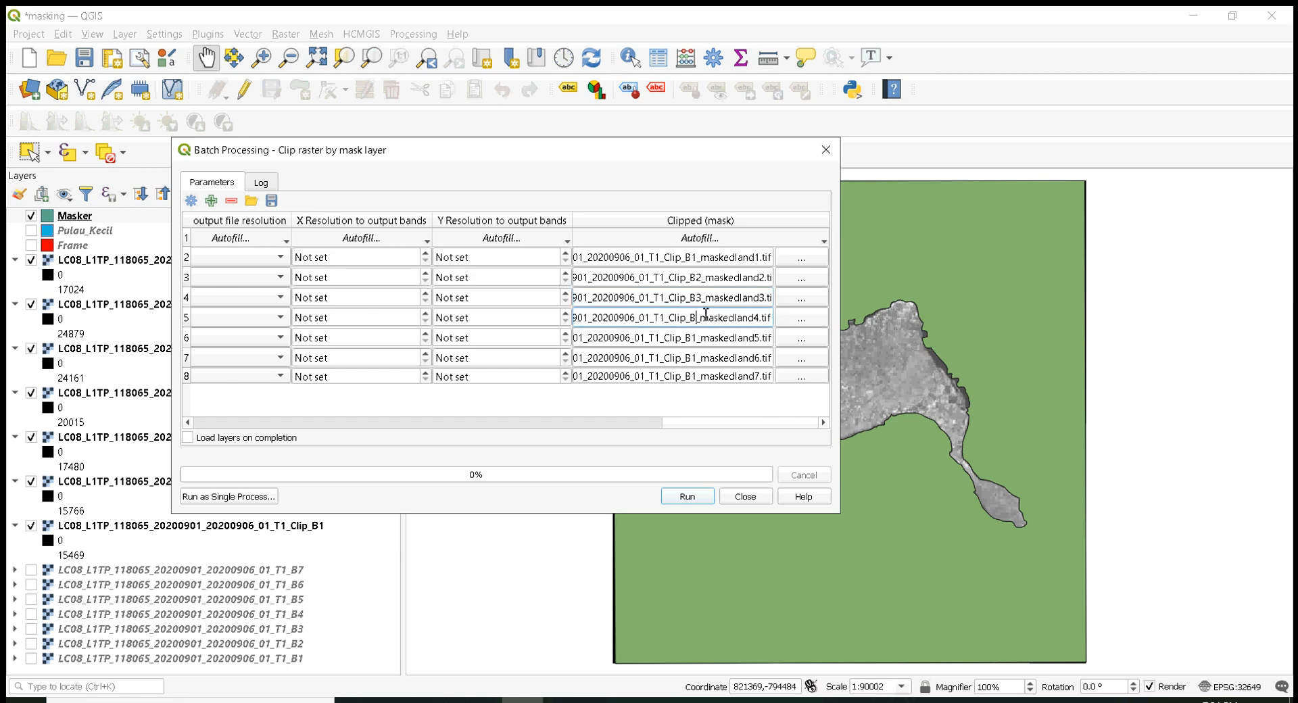
type("3")
left_click(696, 340)
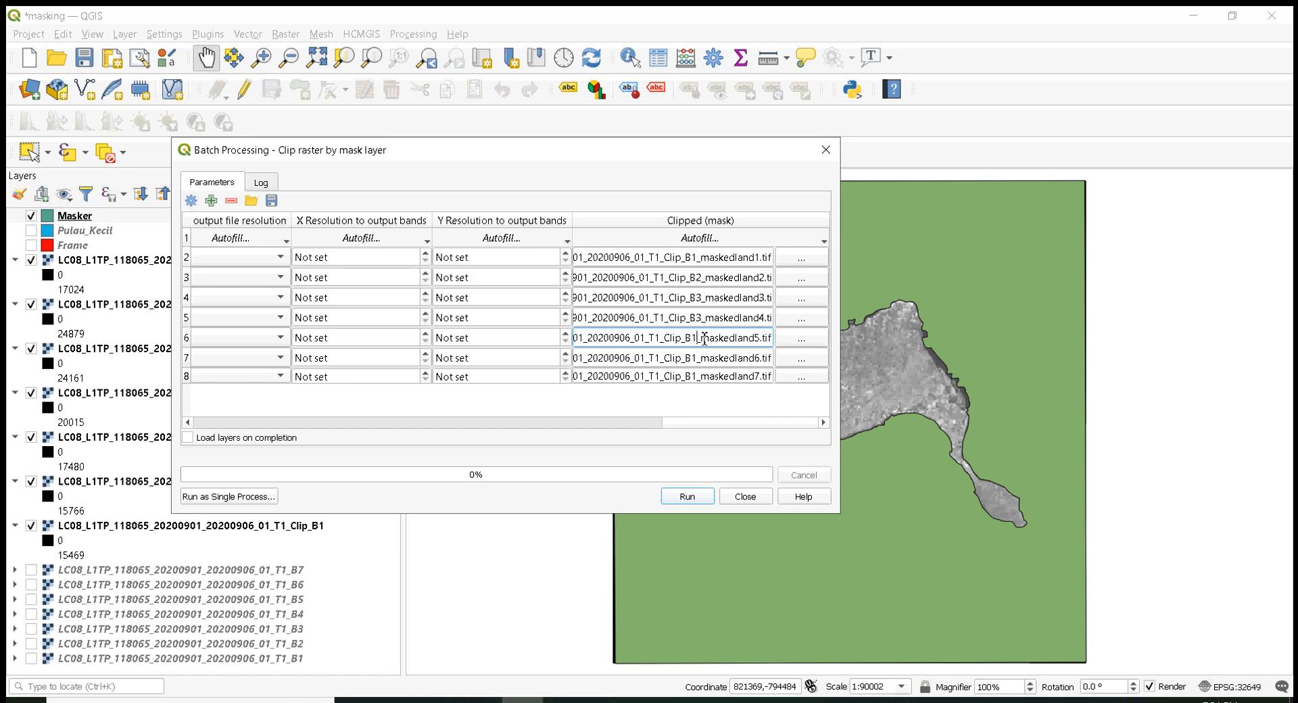
key("BackSpace")
type("3")
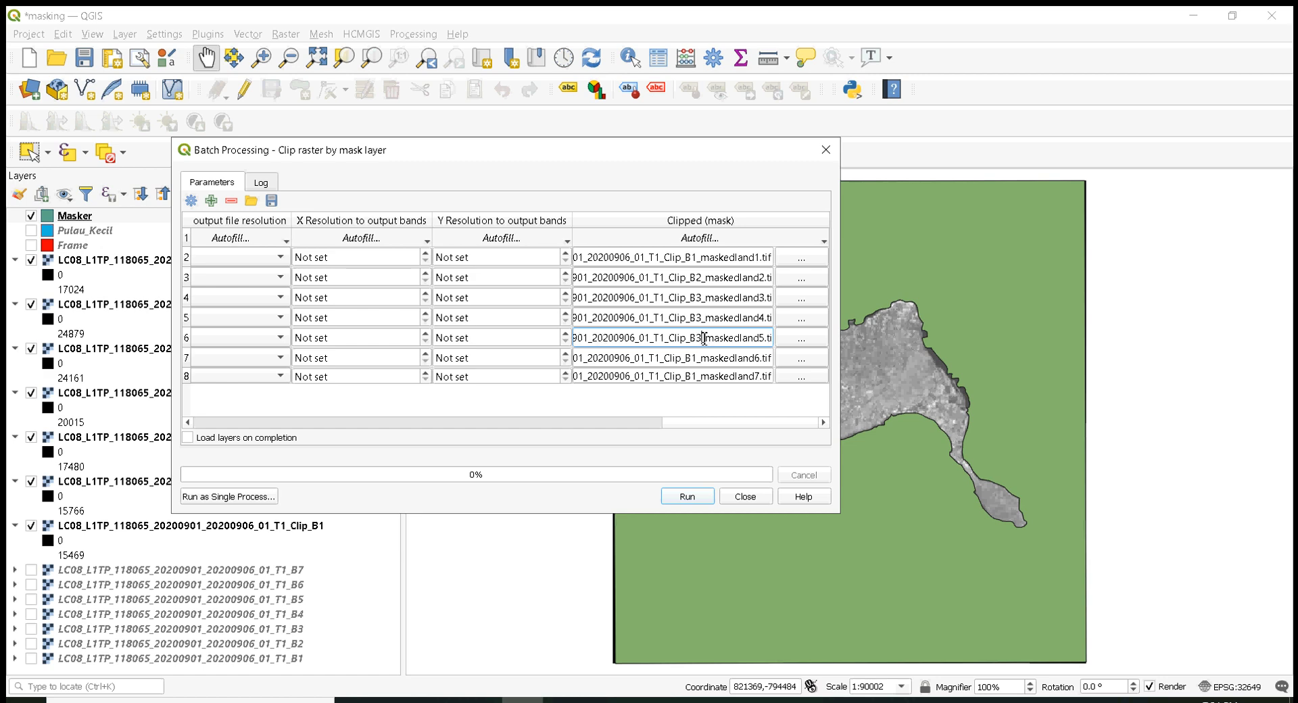
key("BackSpace")
type("4")
- Change the band tag to B5 in the maskedland6 output name and to B6 in the maskedland7 output name
left_click(700, 358)
key("BackSpace")
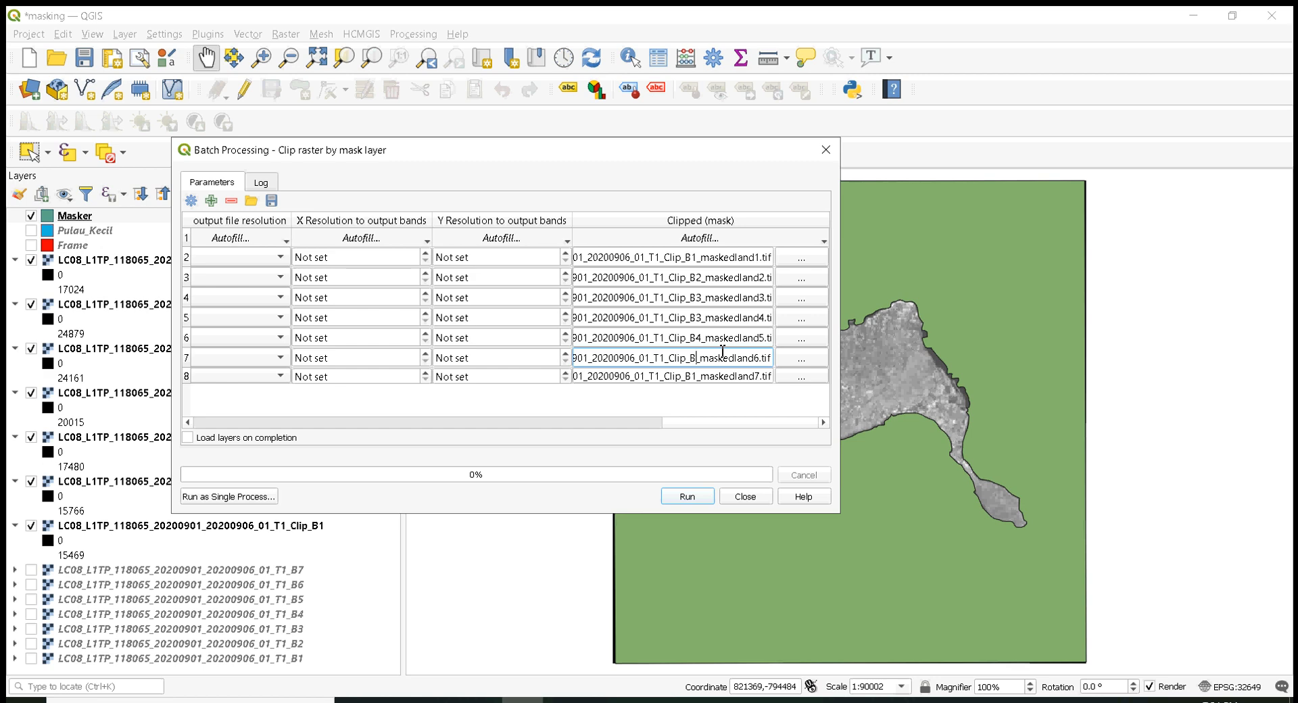
type("5")
left_click(700, 376)
key("BackSpace")
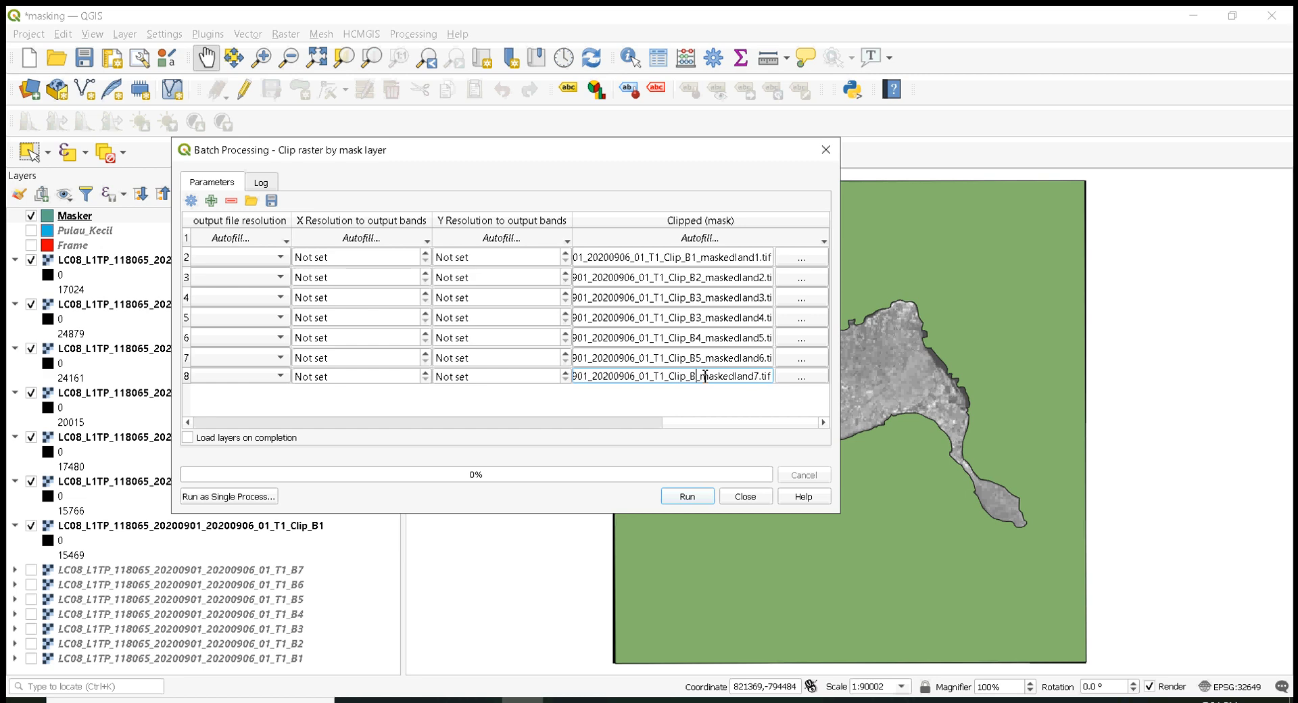
type("6")
- Correct the band tag to B4 in the maskedland4 output name and to B5 in the maskedland5 output name
left_click(703, 317)
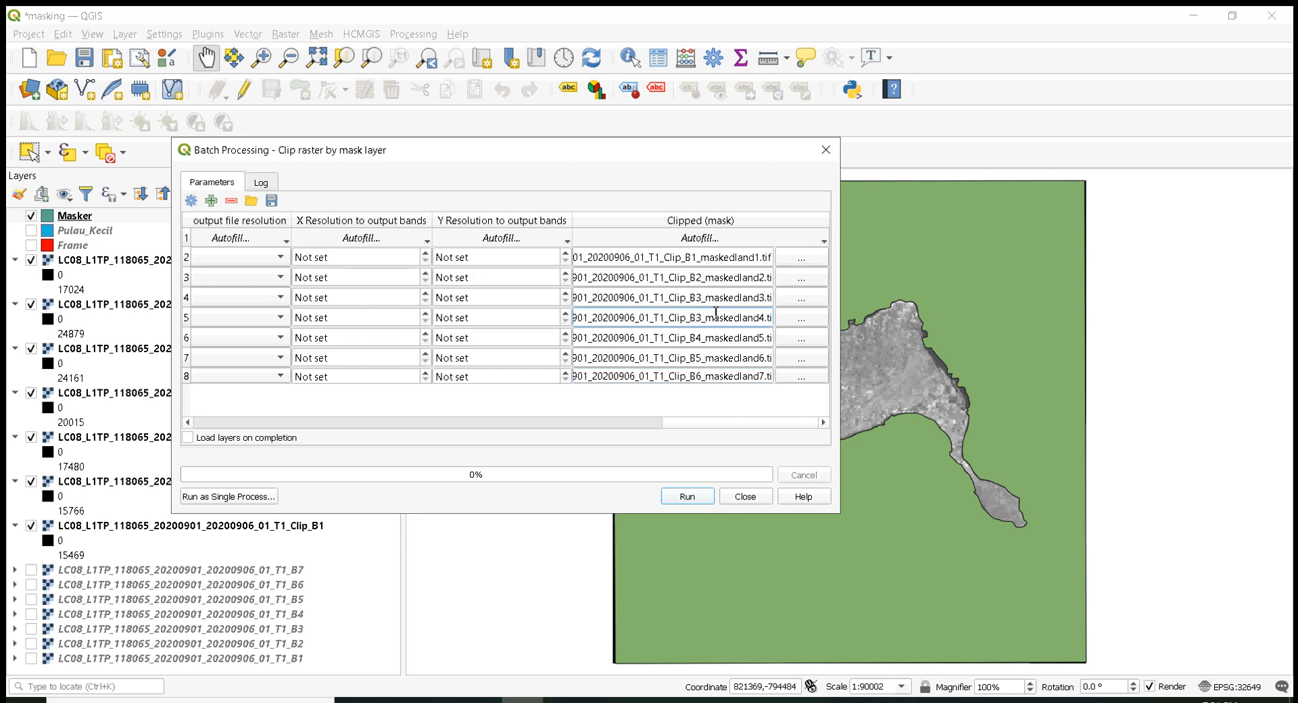
key("BackSpace")
type("4")
left_click(704, 337)
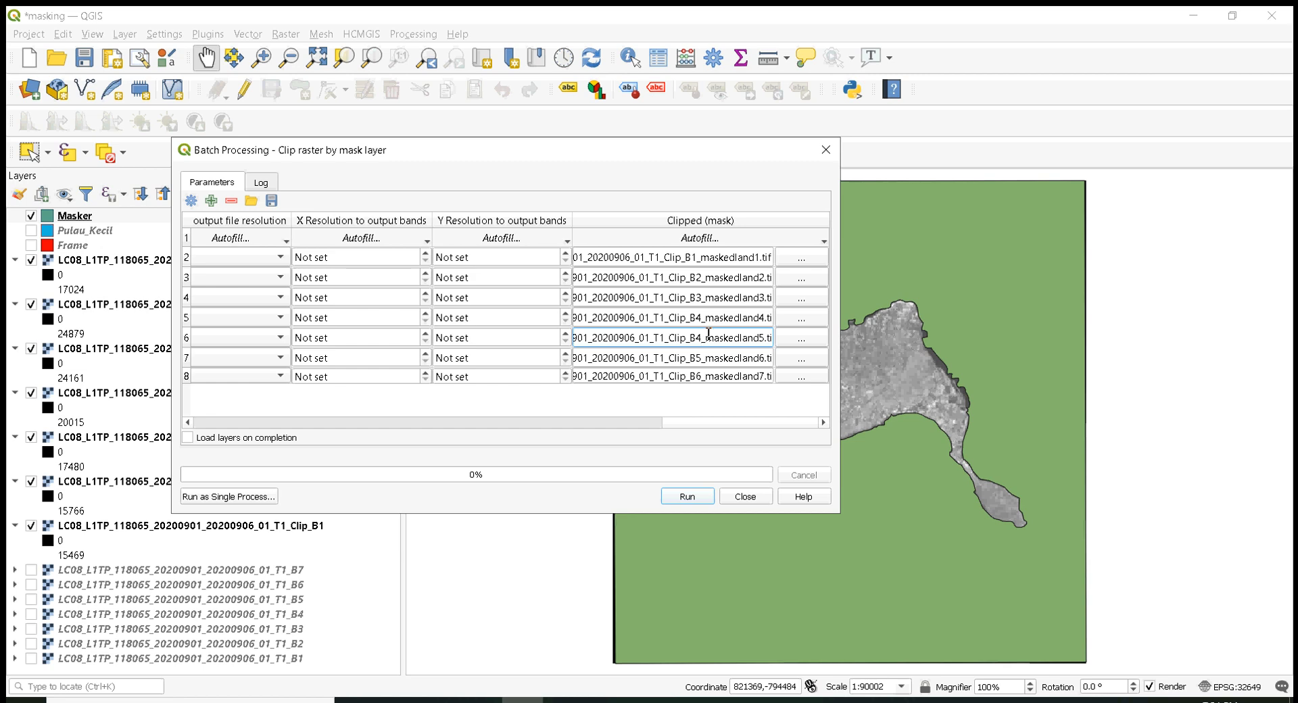
key("BackSpace")
type("5")
- Correct the band tag to B6 in the maskedland6 output name and to B7 in the maskedland7 output name
left_click(706, 353)
key("BackSpace")
type("6")
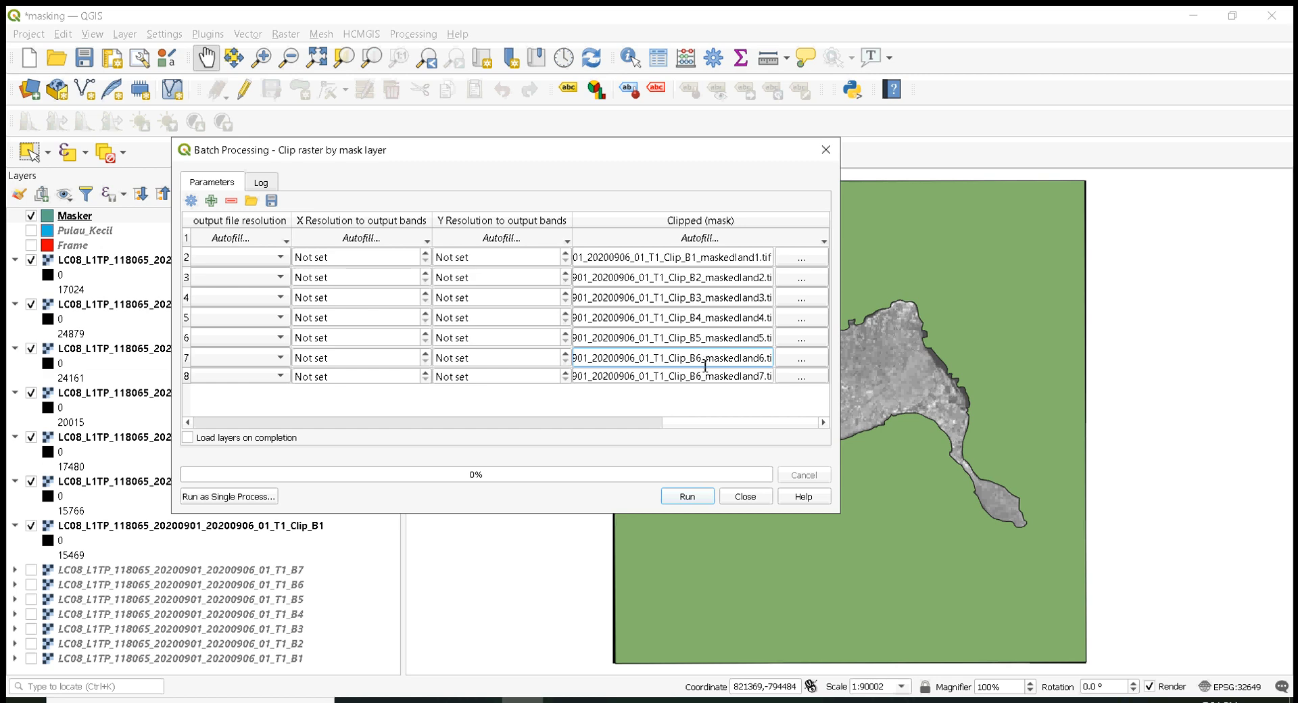
left_click(703, 376)
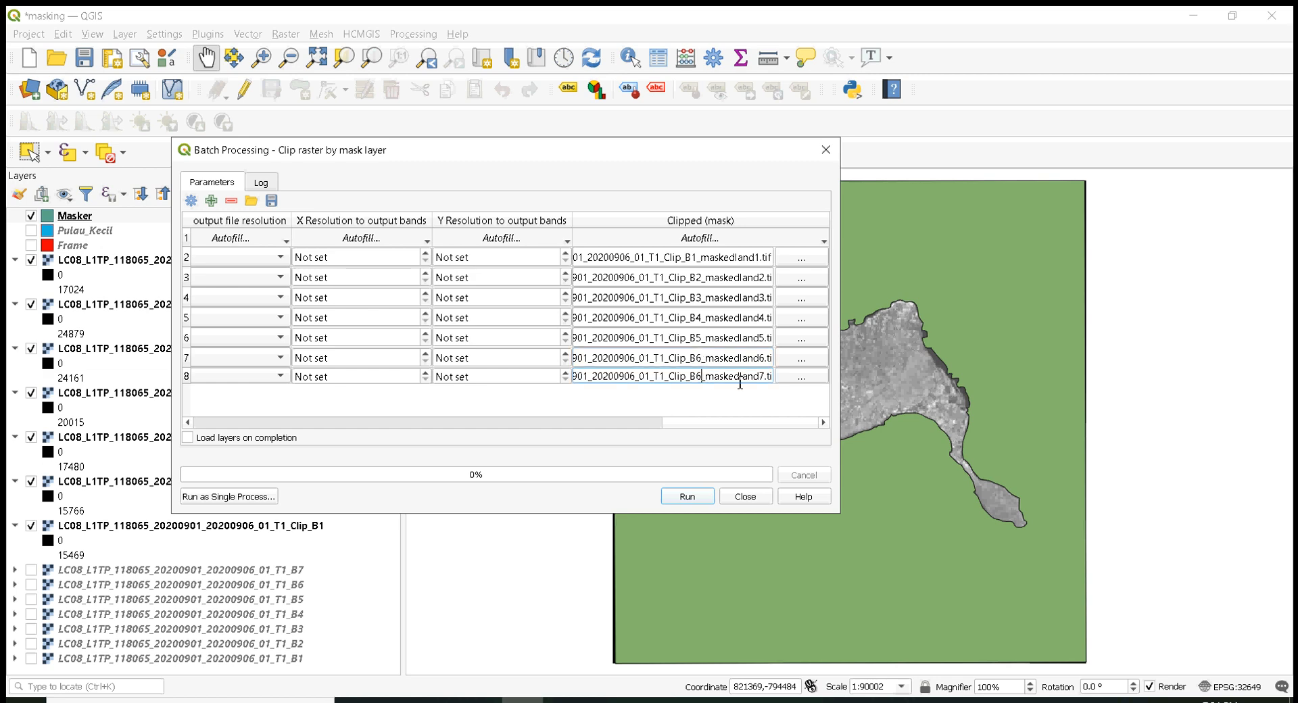
key("BackSpace")
type("7")
- Remove the band tags B1 and B2 from the first two output names, leaving Clip_maskedland1.tif and Clip_maskedland2.tif
left_click(697, 258)
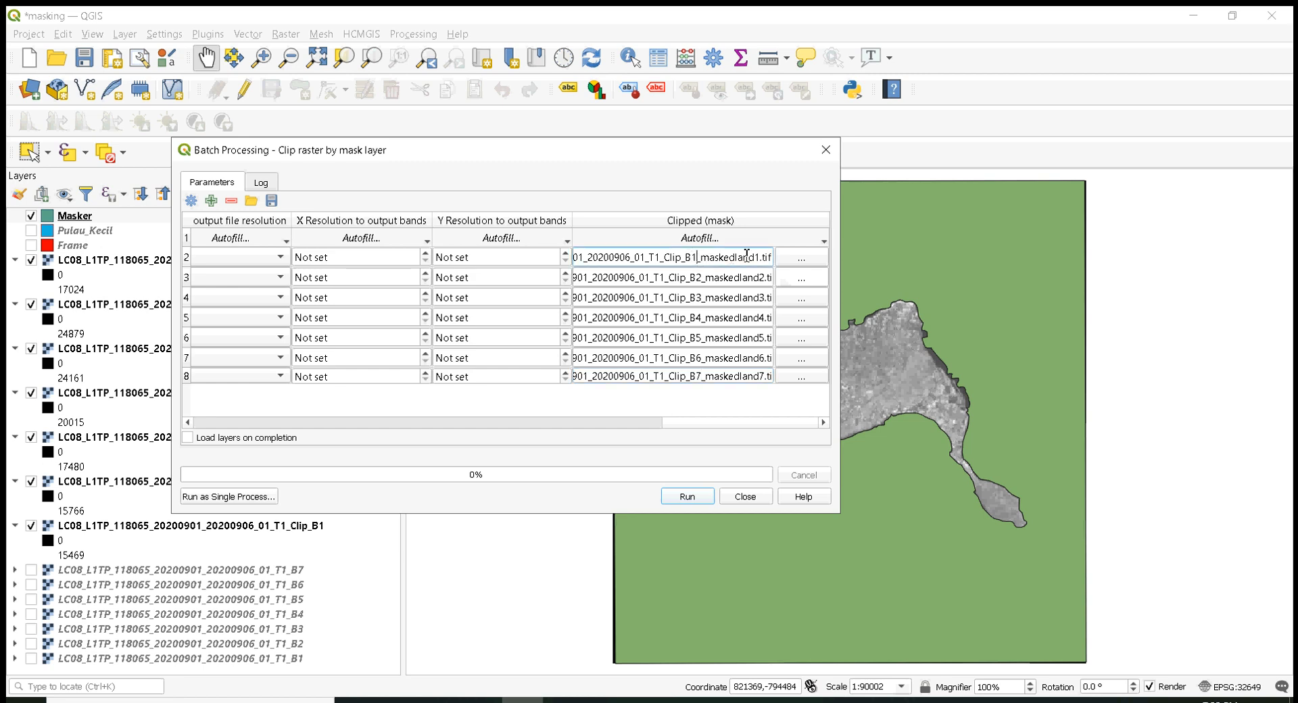
key("BackSpace")
key("BackSpace")
key("BackSpace")
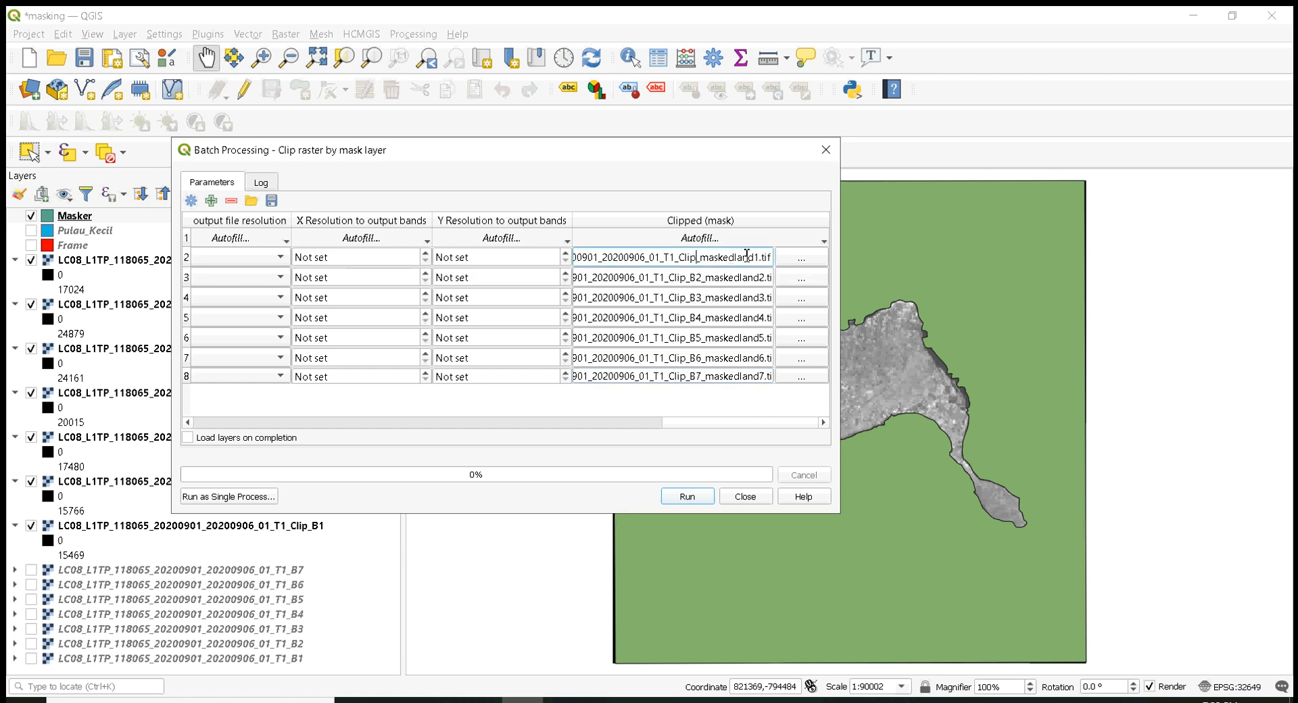
left_click(703, 279)
key("BackSpace")
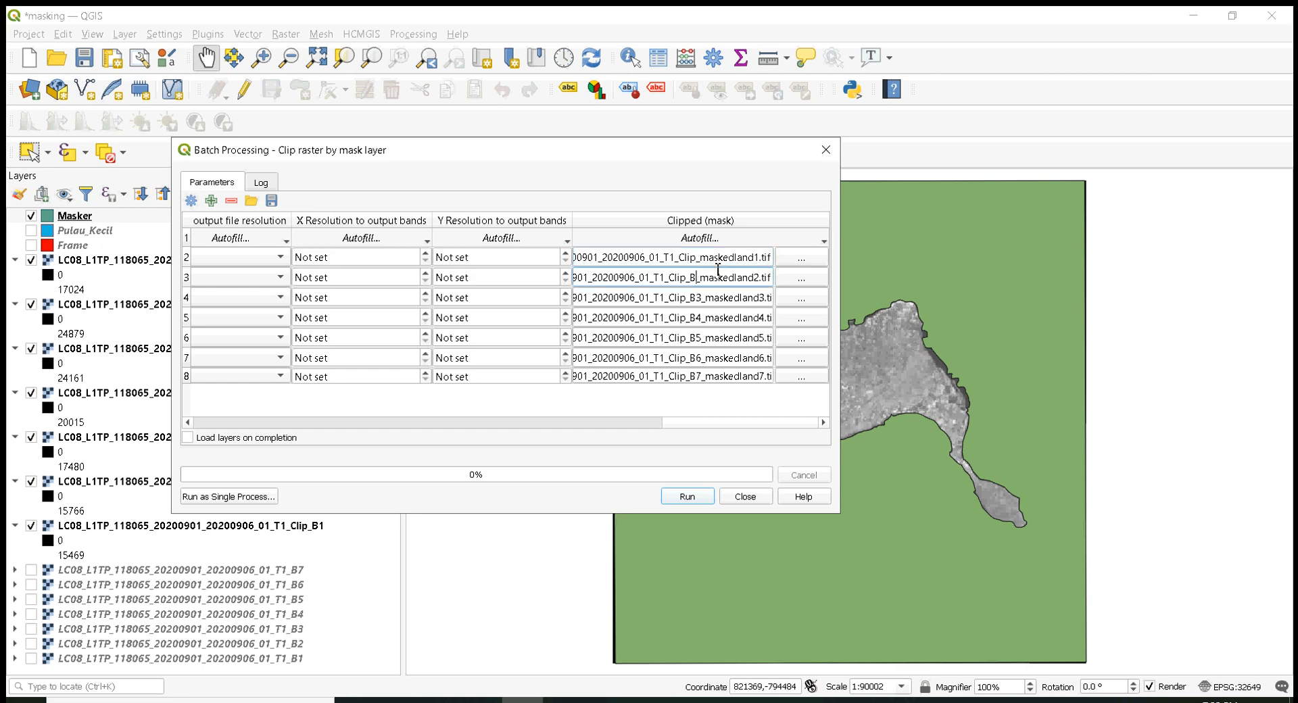
key("BackSpace")
key("BackSpace")
type("_")
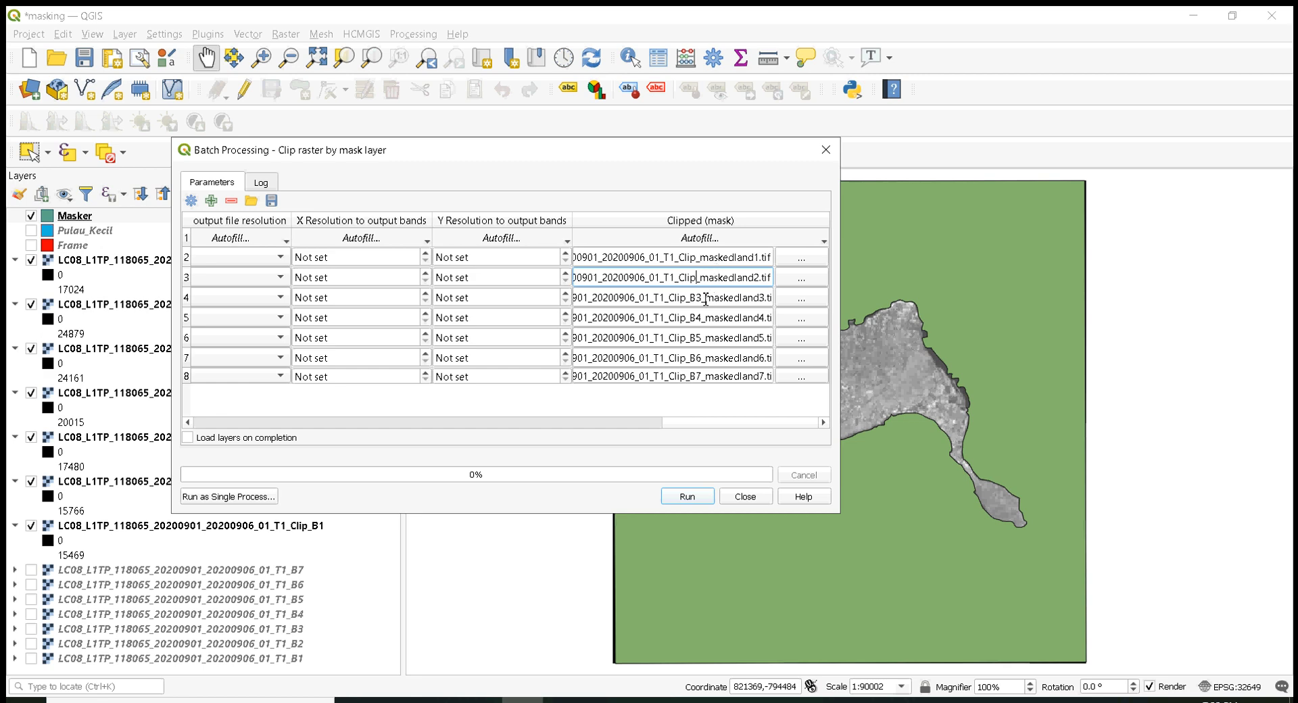
- Remove the band tags B3 and B4 from the third and fourth output names, leaving Clip__maskedland3.tif and Clip_maskedland4.tif
left_click(707, 297)
key("BackSpace")
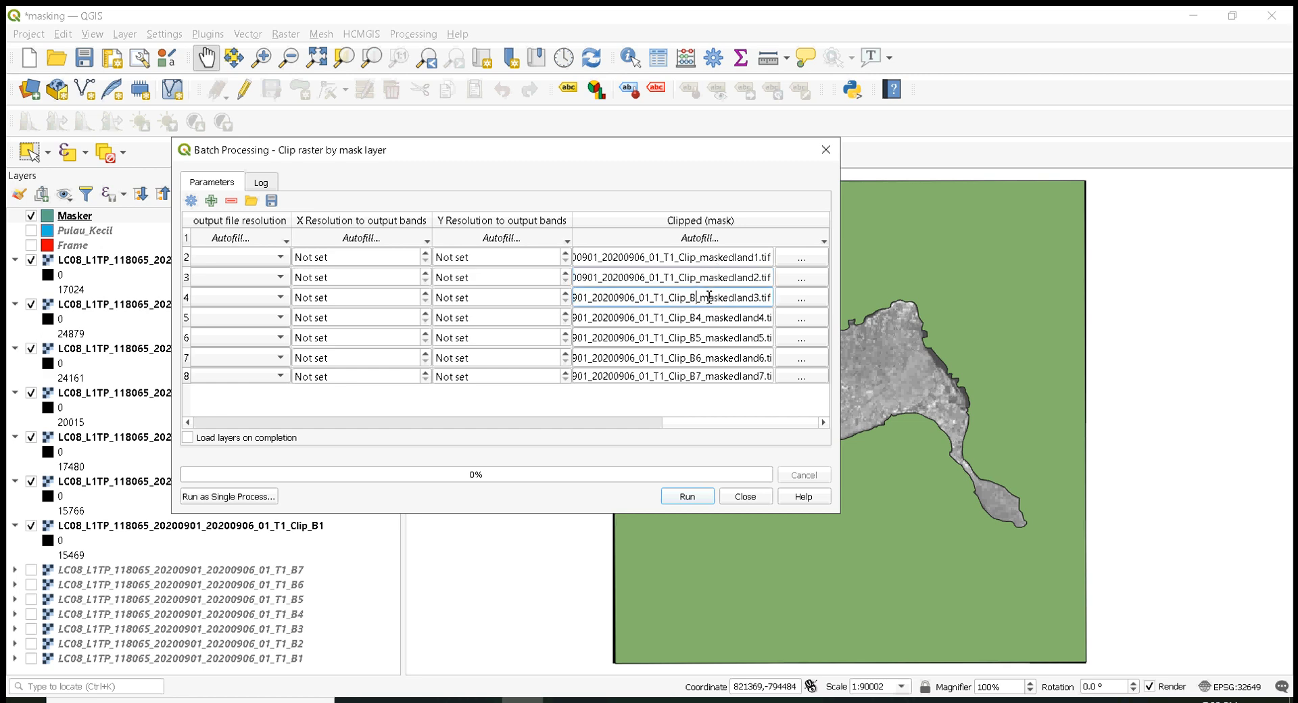
key("BackSpace")
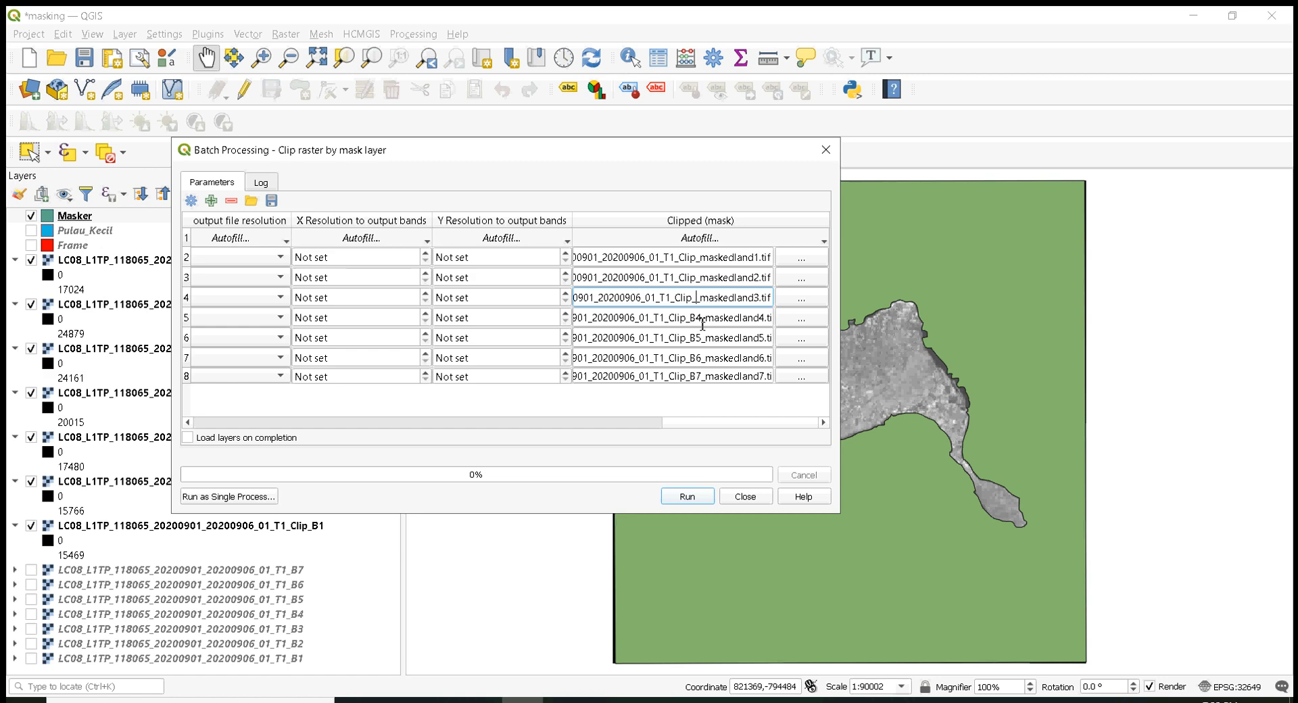
left_click(703, 321)
key("BackSpace")
key("BackSpace")
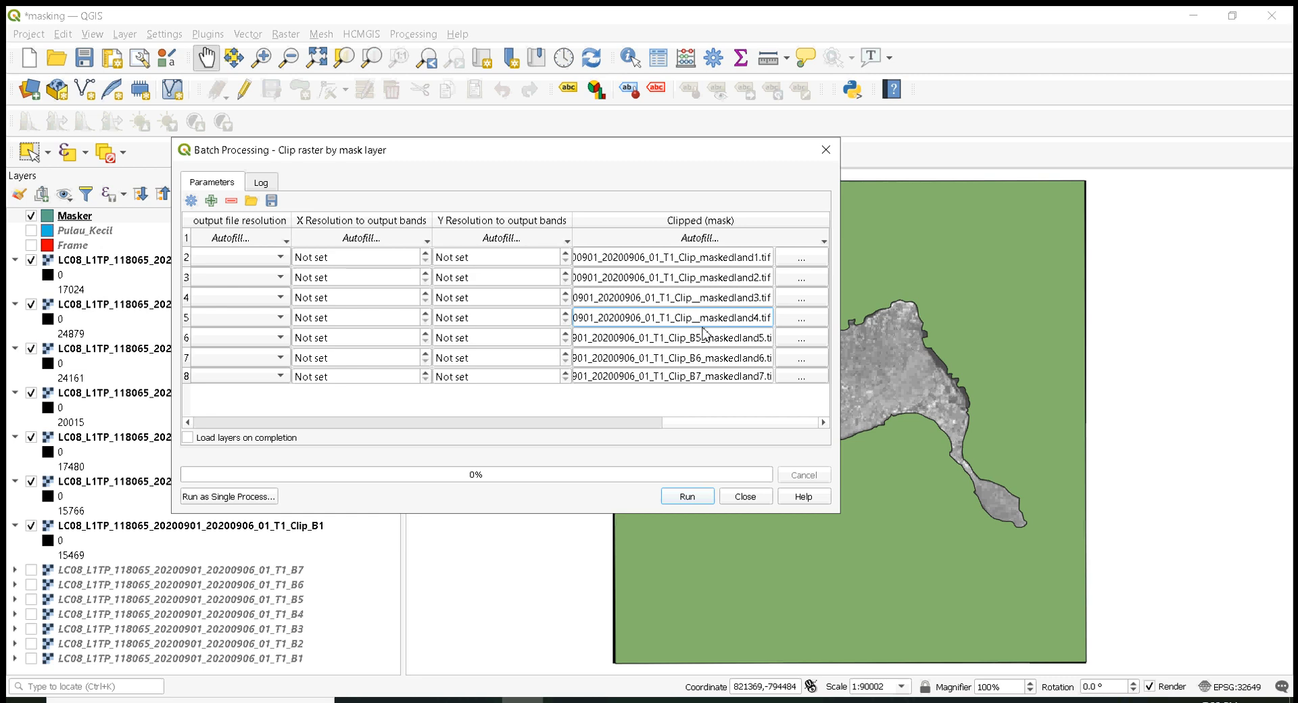
- Remove the band tags B5 and B6 from the fifth and sixth output names, leaving Clip_maskedland5.tif and Clip_maskedland6.tif
left_click(703, 337)
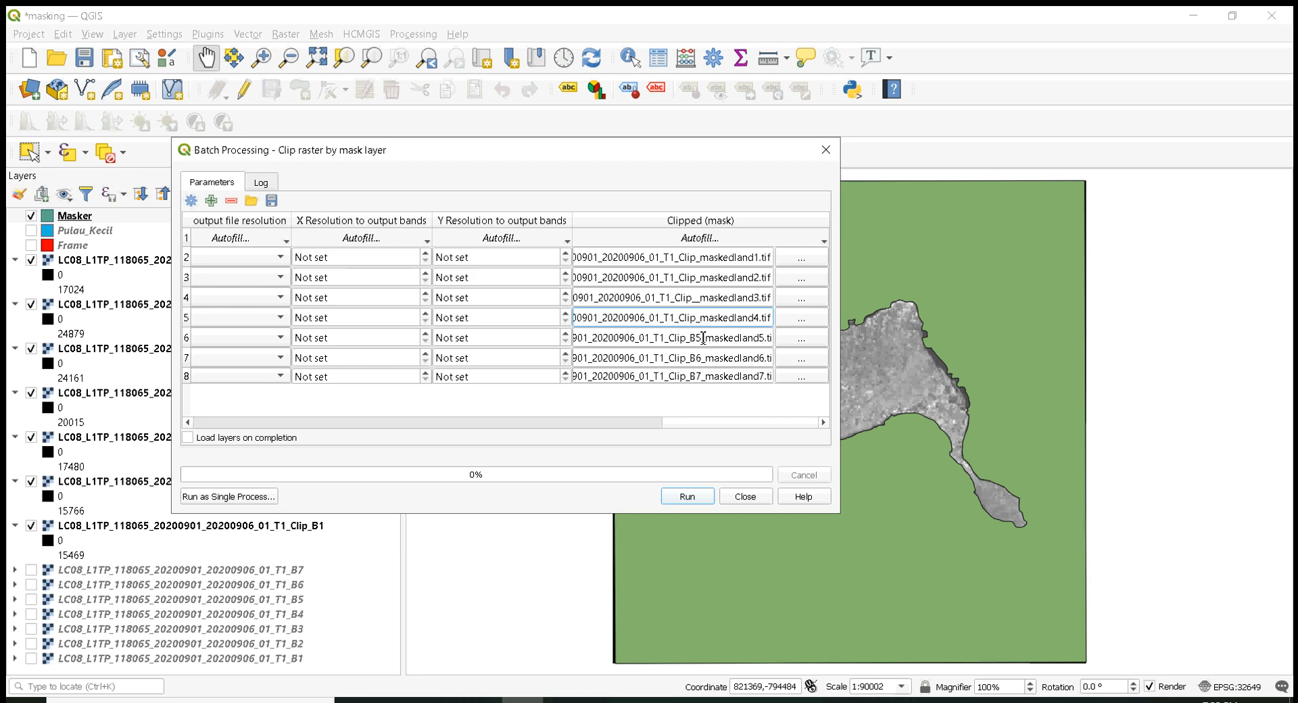
key("BackSpace")
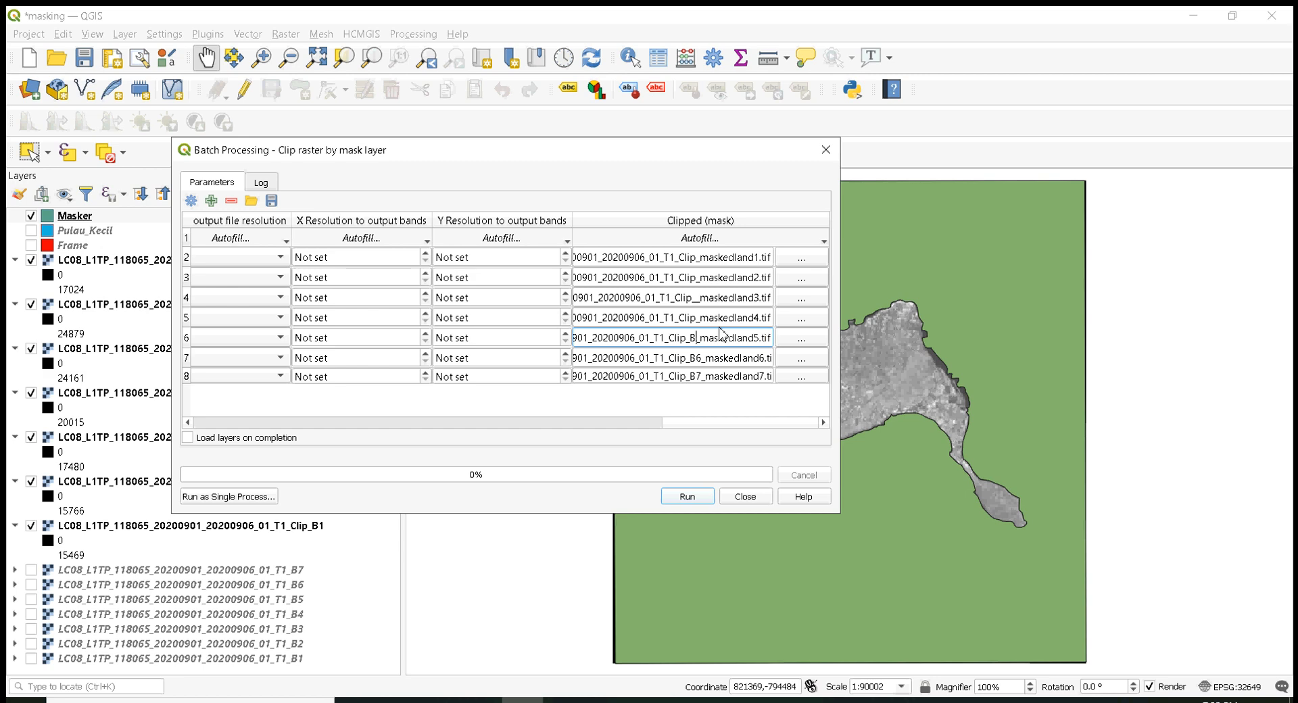
key("BackSpace")
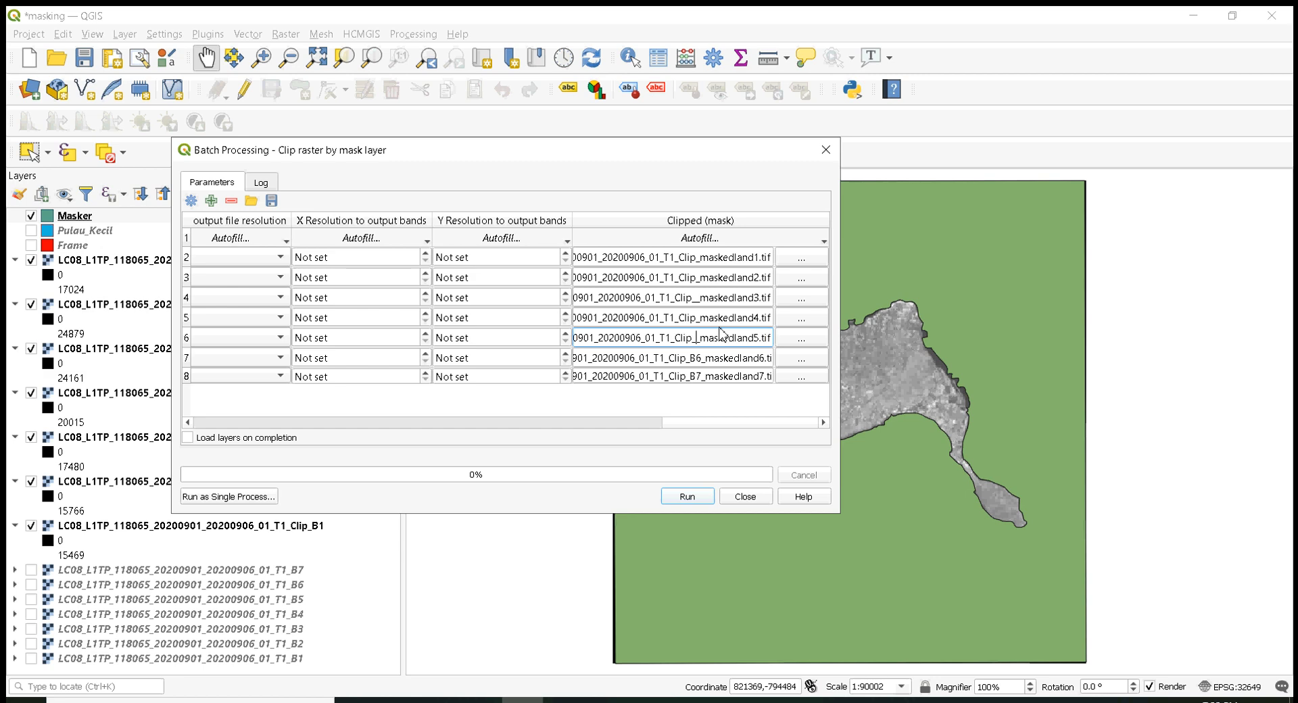
key("BackSpace")
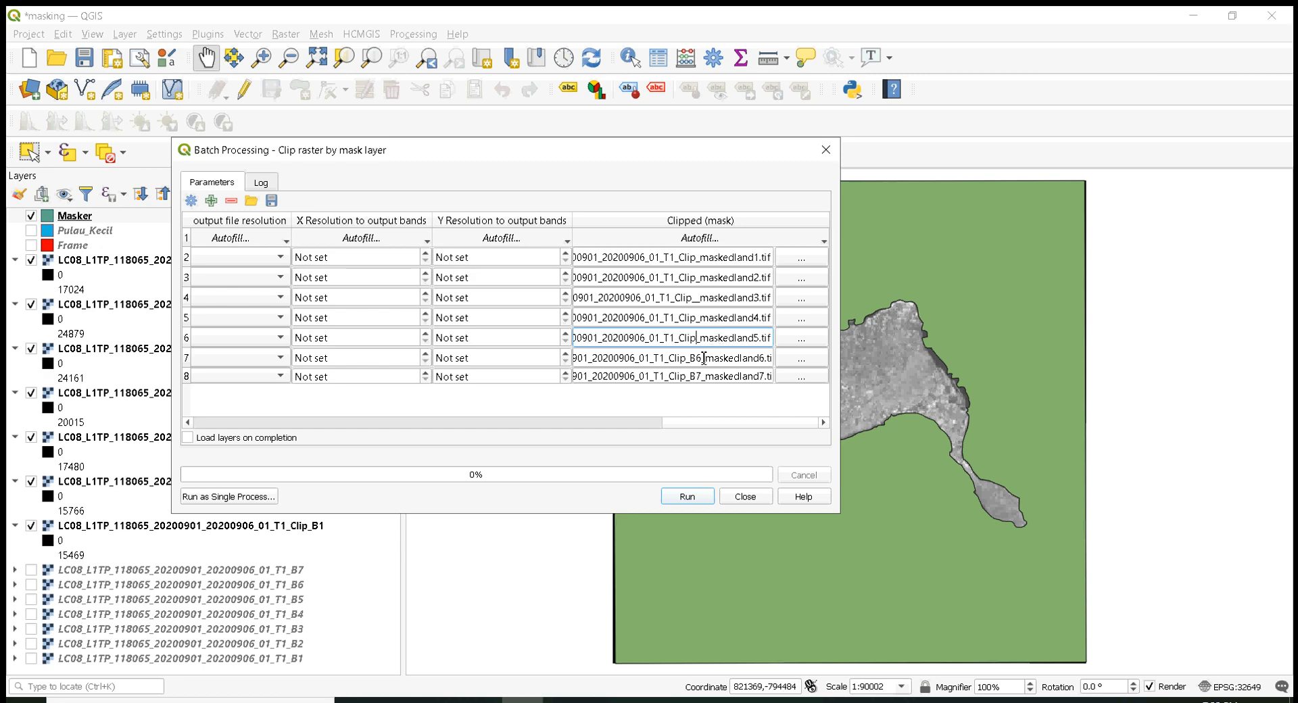
left_click(705, 358)
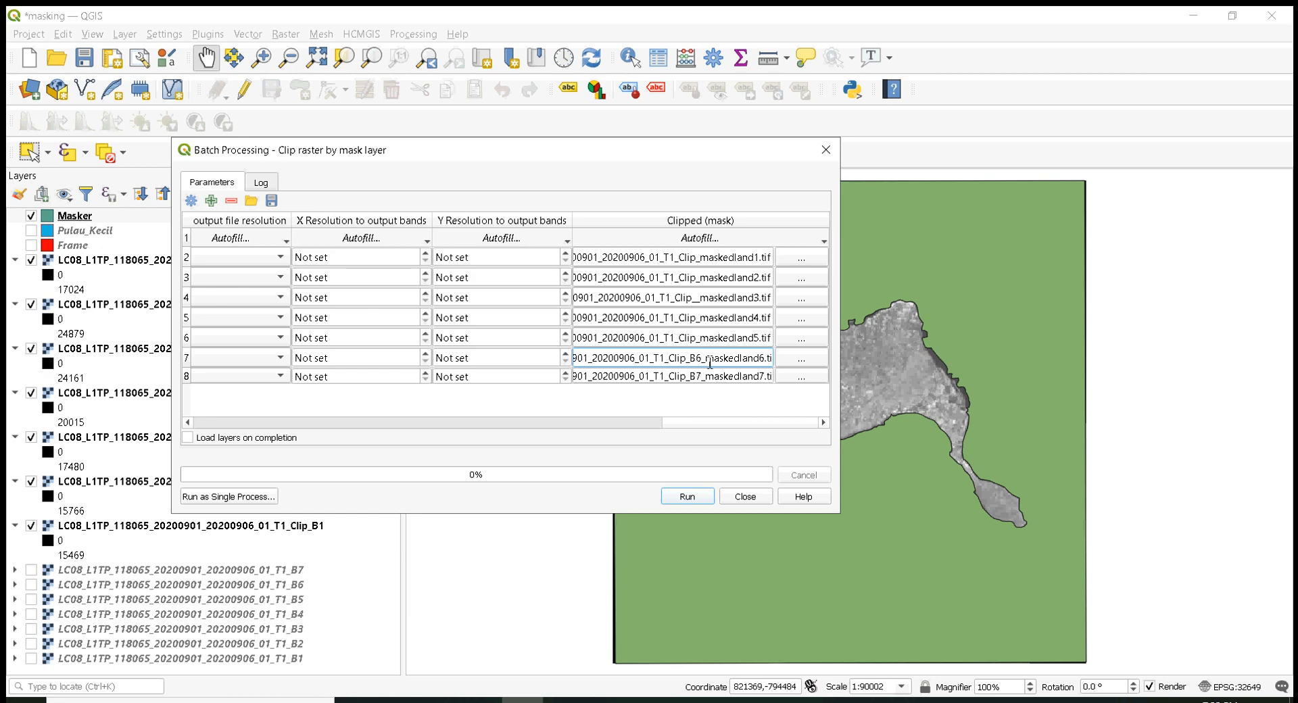
key("BackSpace")
key("BackSpace")
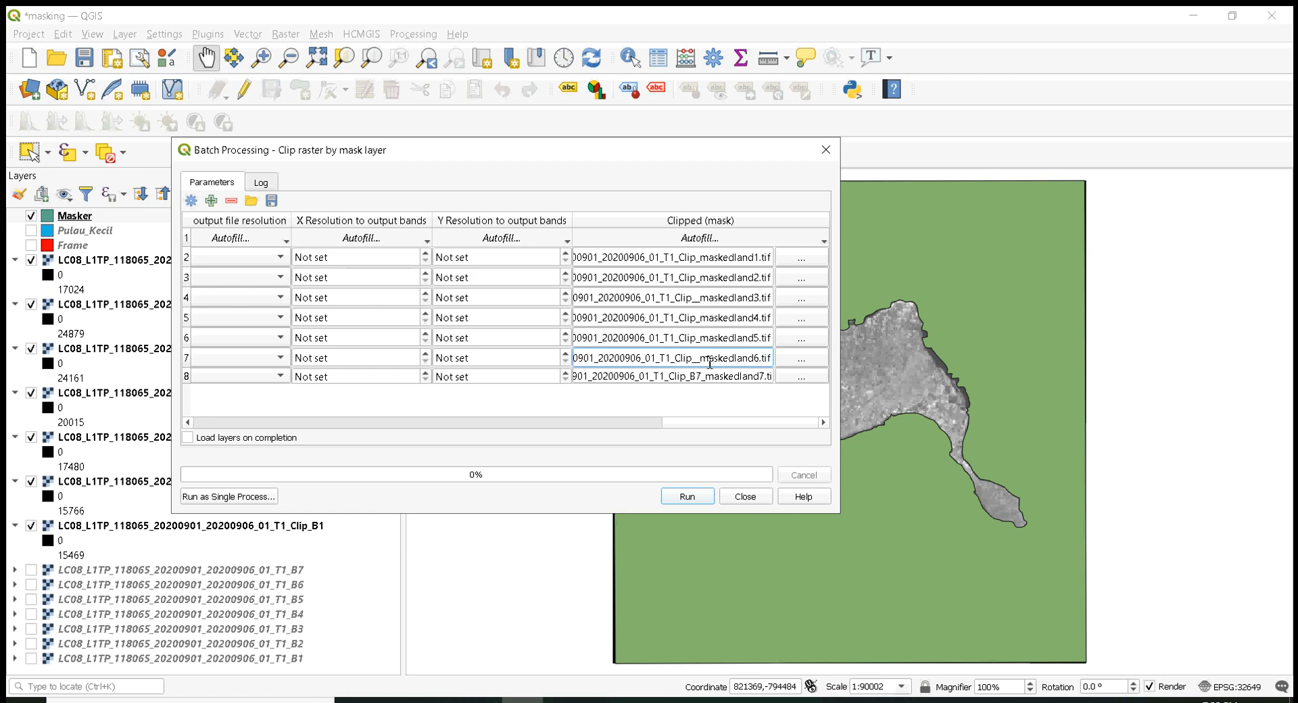
key("BackSpace")
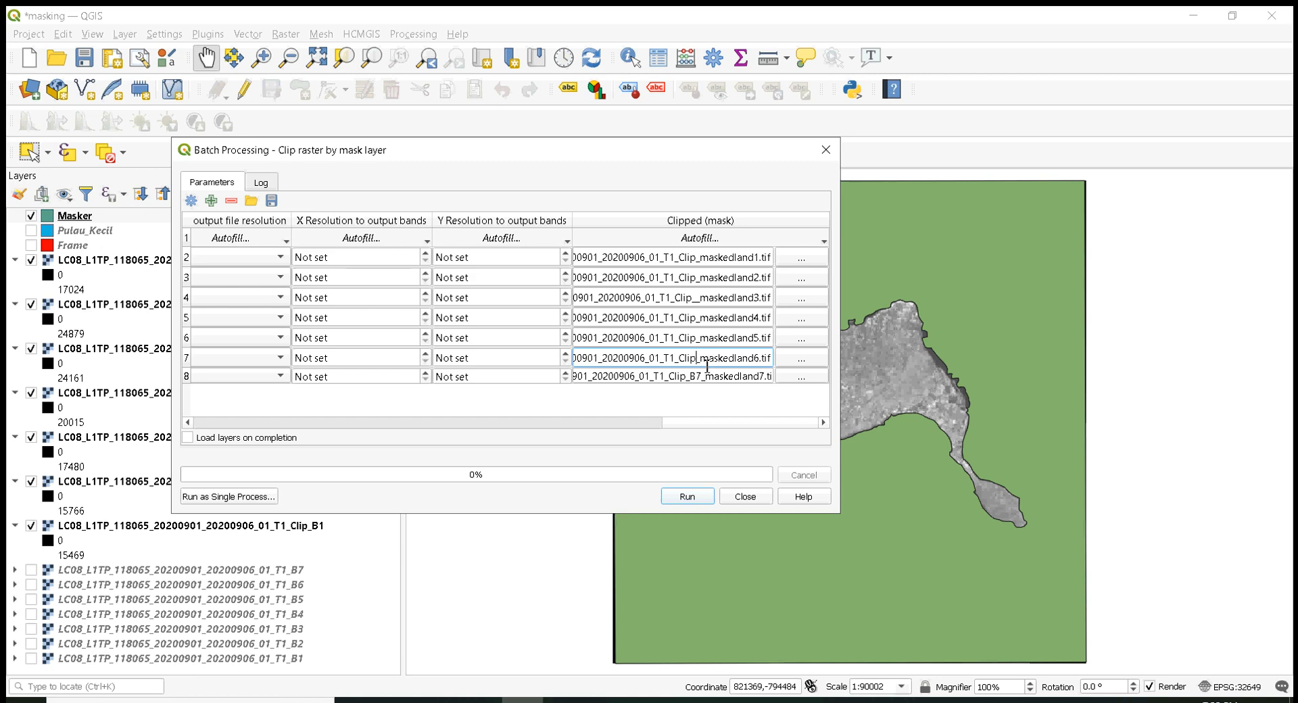
- Remove the band tag B7 from the last output name, leaving Clip_maskedland7.tif
left_click(703, 376)
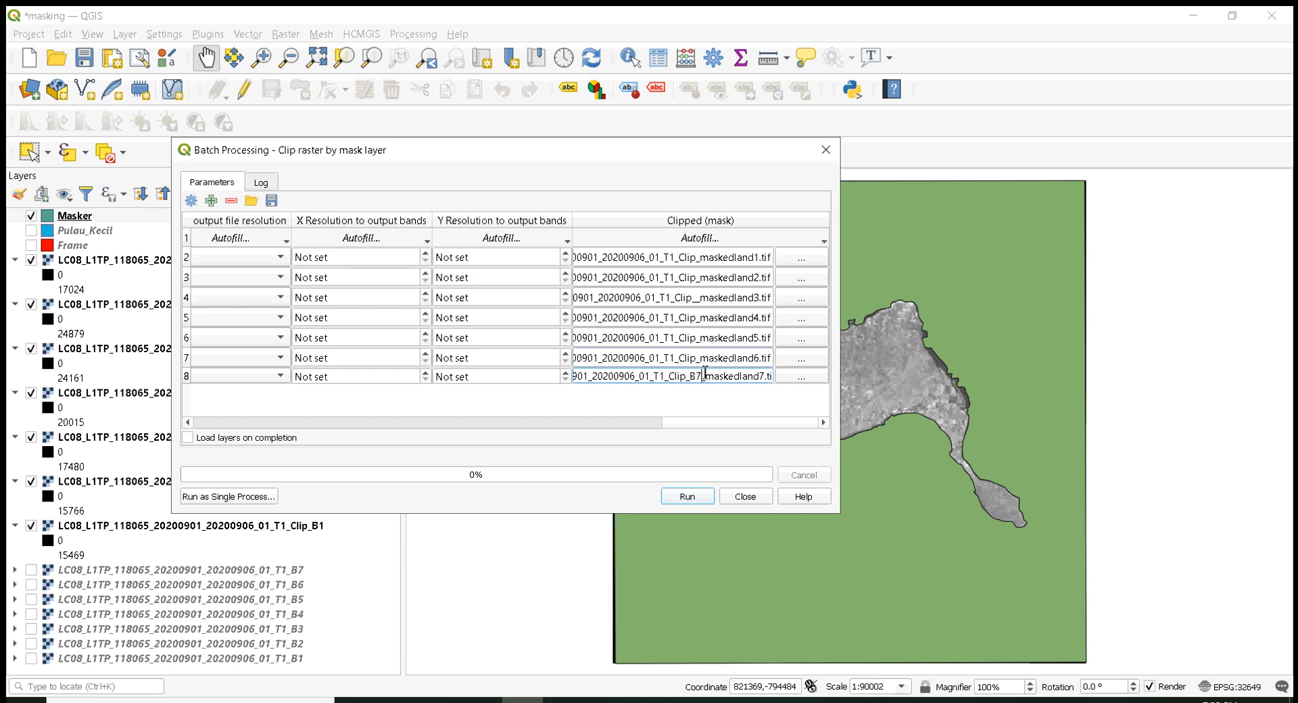
key("BackSpace")
key("BackSpace")
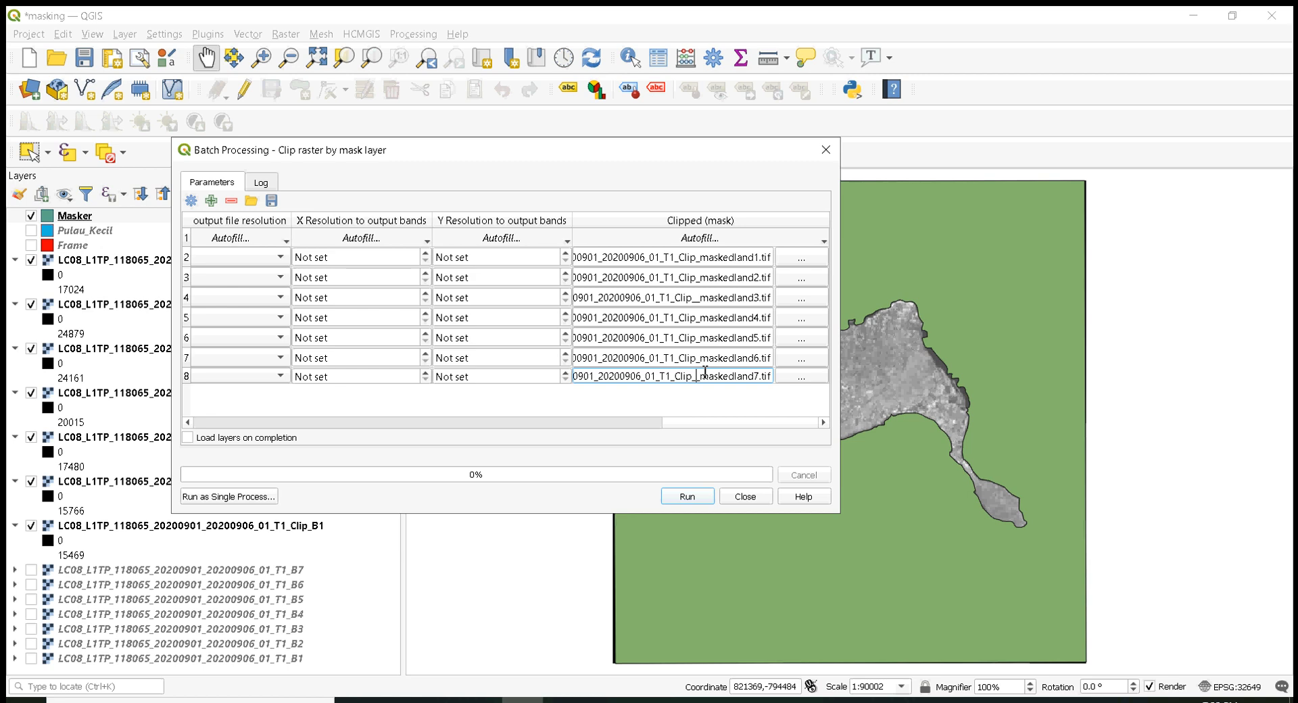
key("BackSpace")
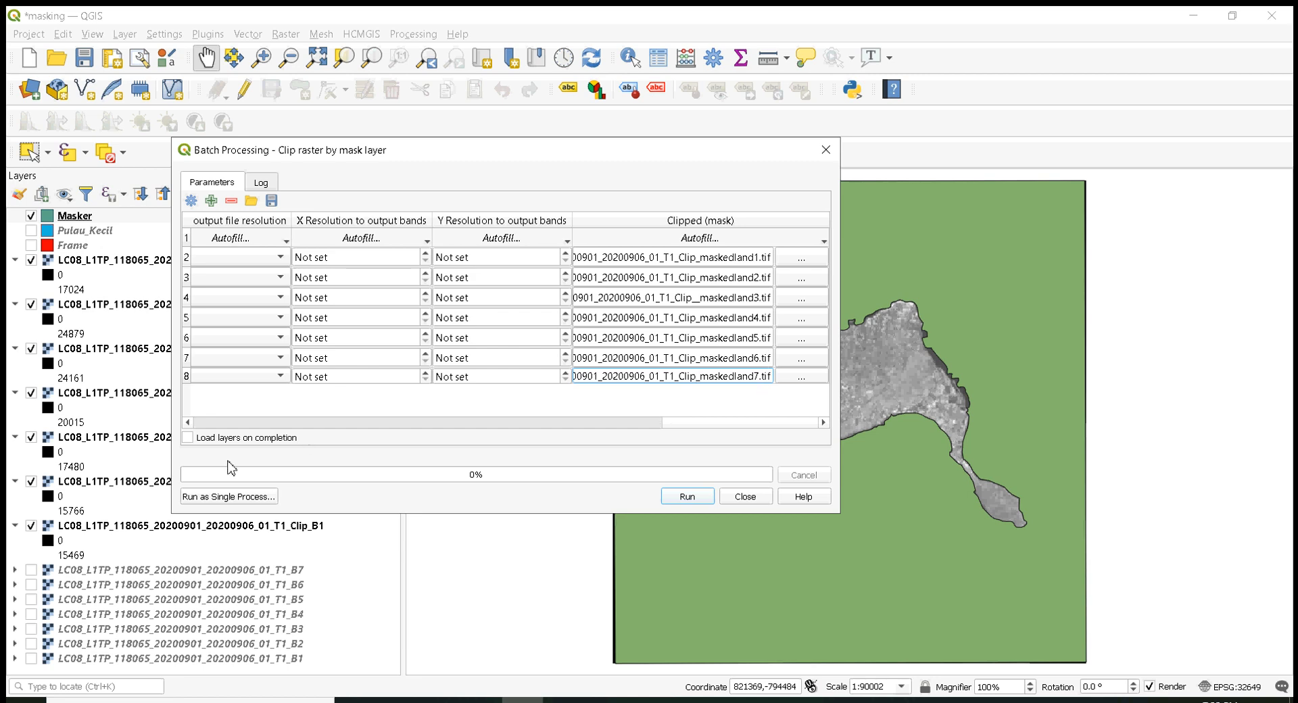
- Enable loading layers on completion, run the batch mask clipping, and close the batch dialog
left_click(206, 439)
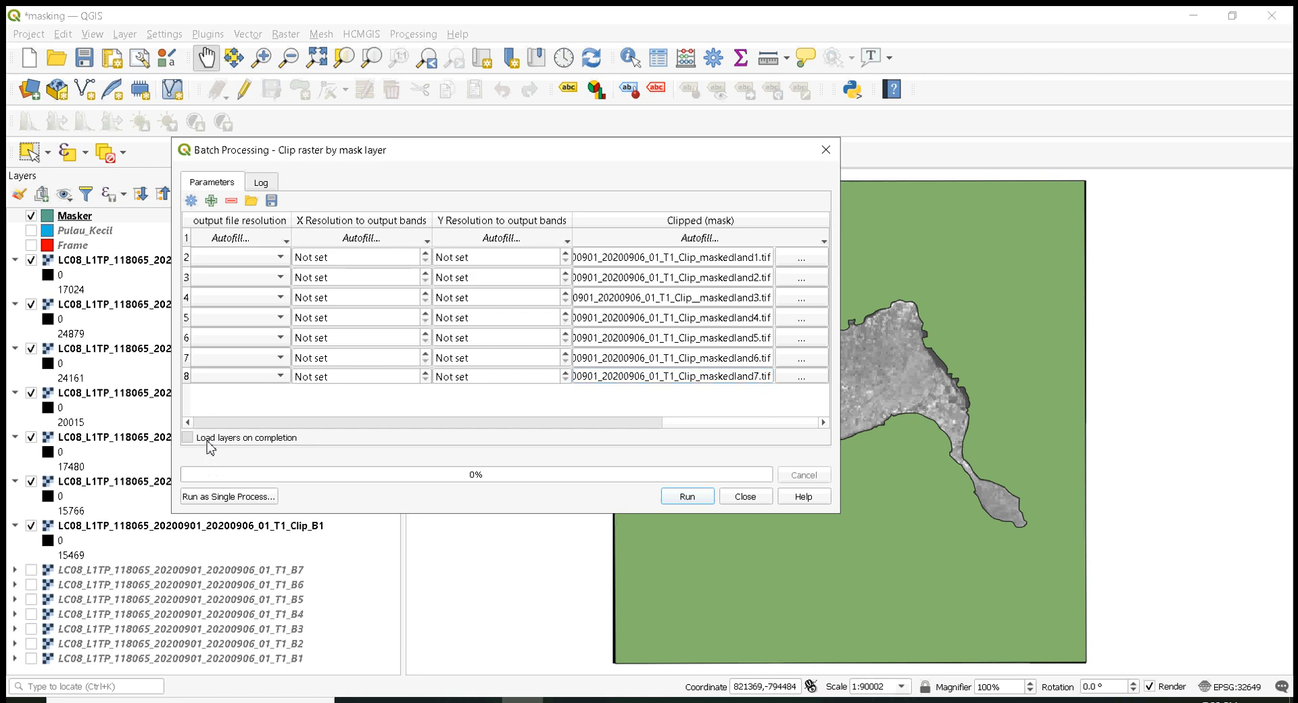
left_click(685, 497)
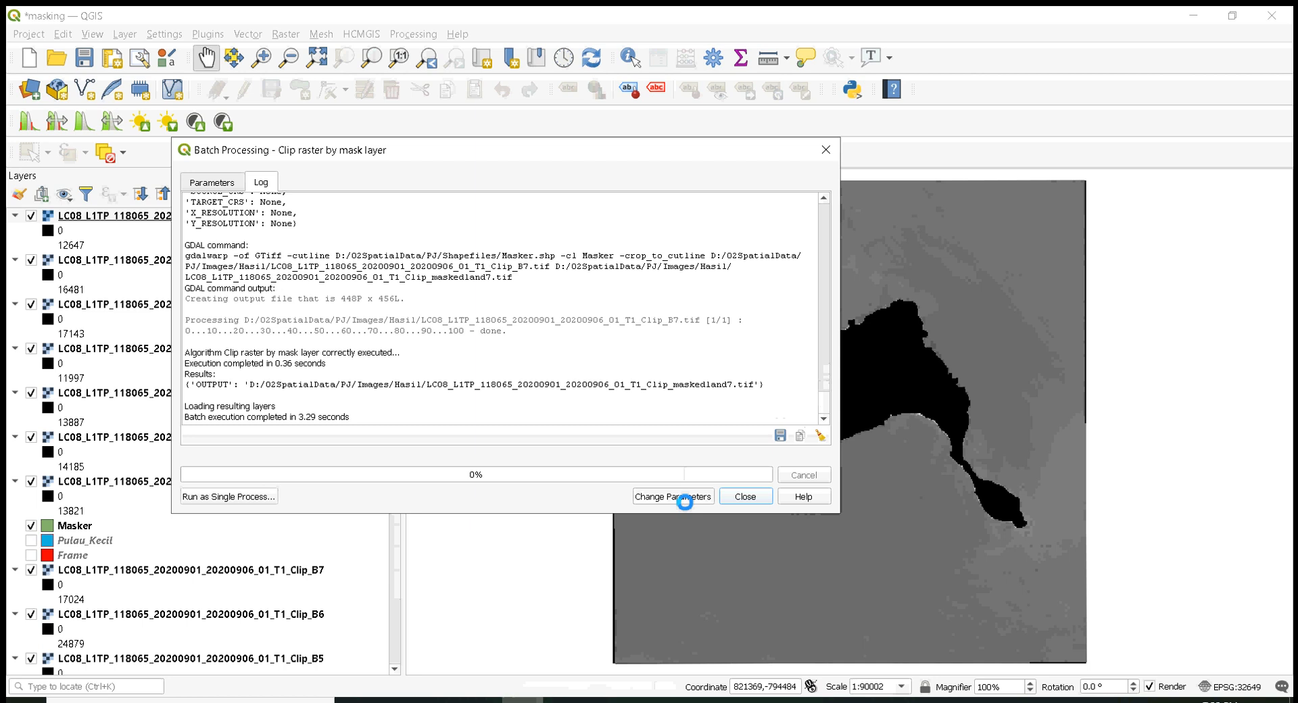
left_click(744, 498)
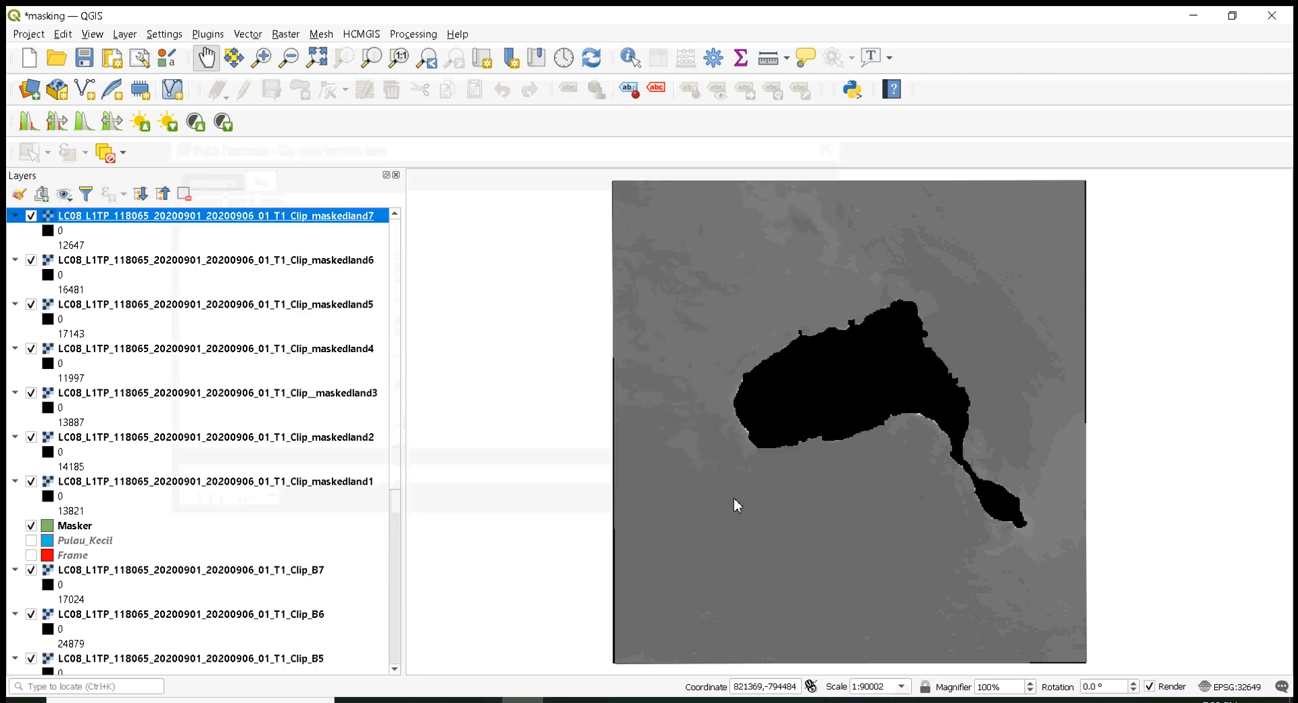
- Hide the Masker layer and the clipped band layers Clip_B1 to Clip_B7
left_click(32, 526)
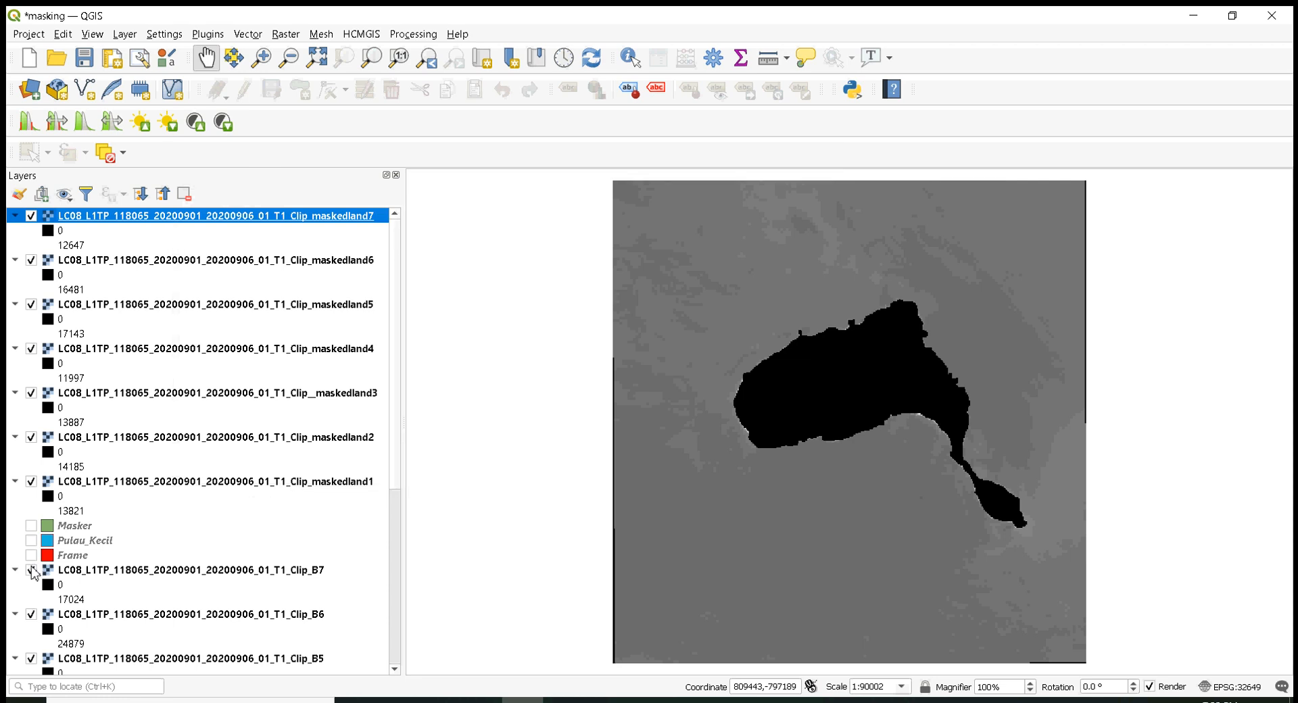
left_click(31, 570)
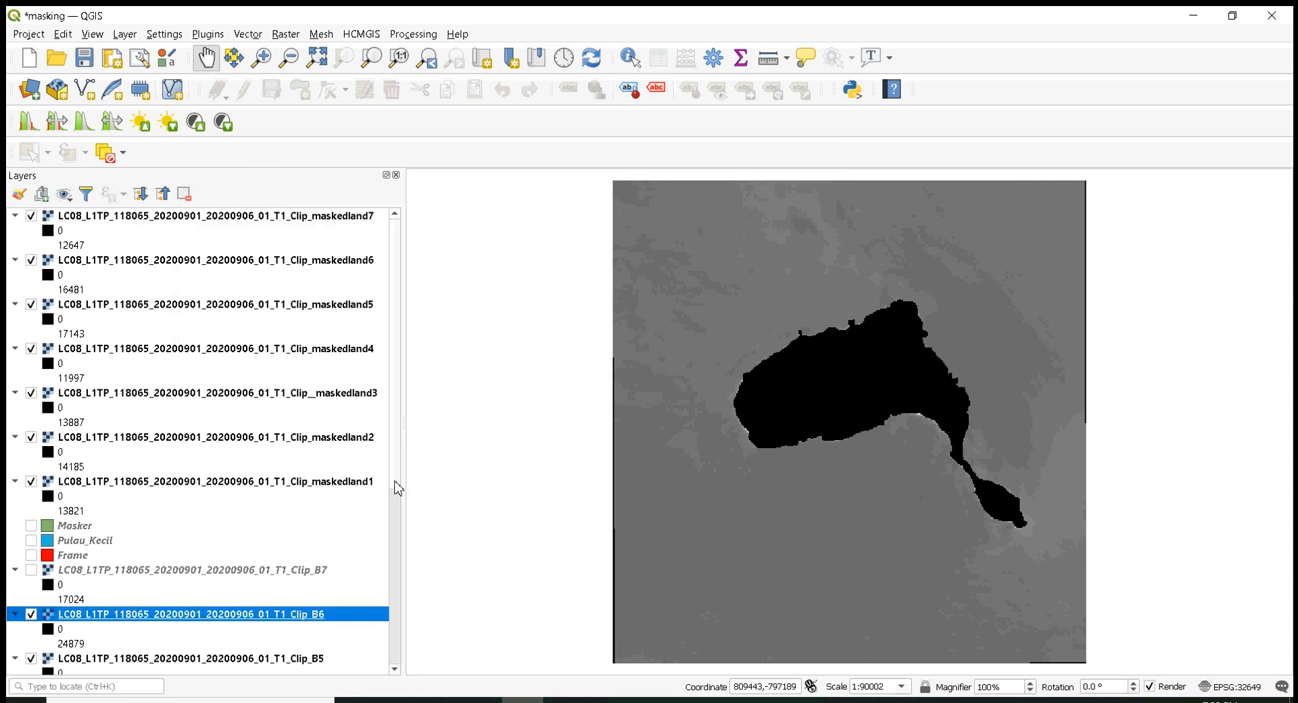
scroll(398, 488, "down", 6)
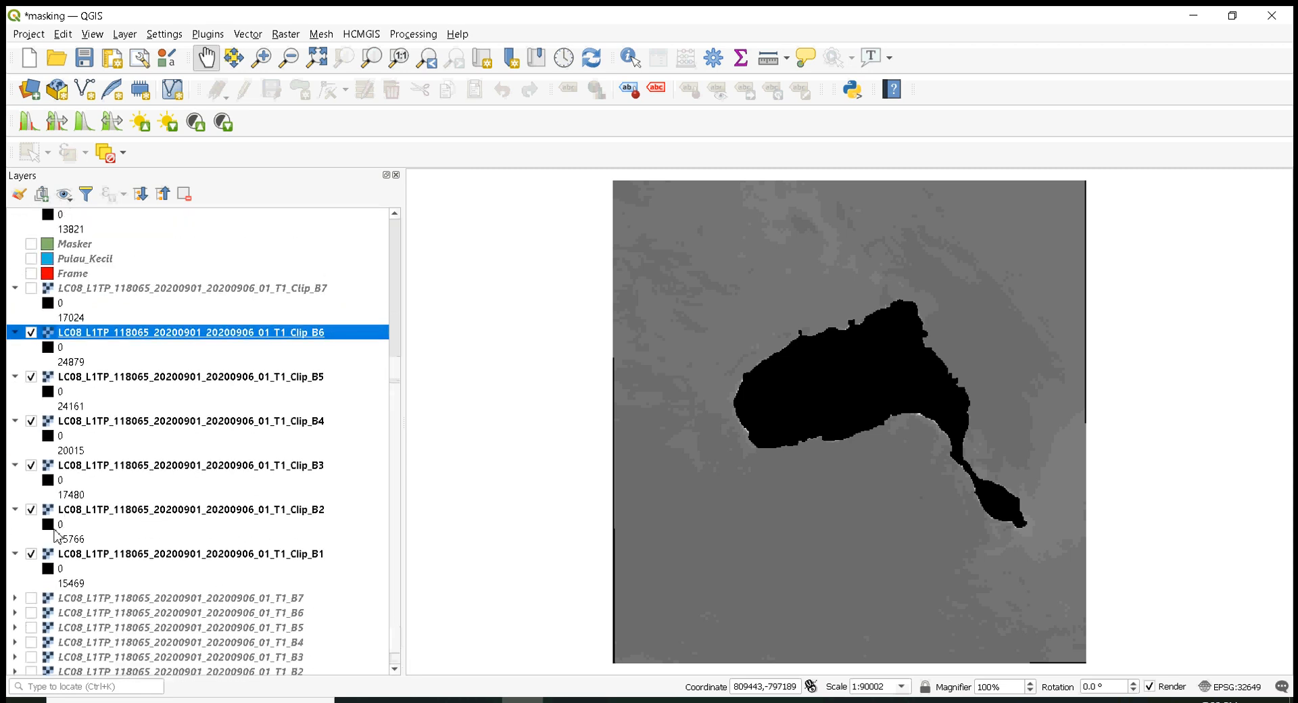
left_click(31, 555)
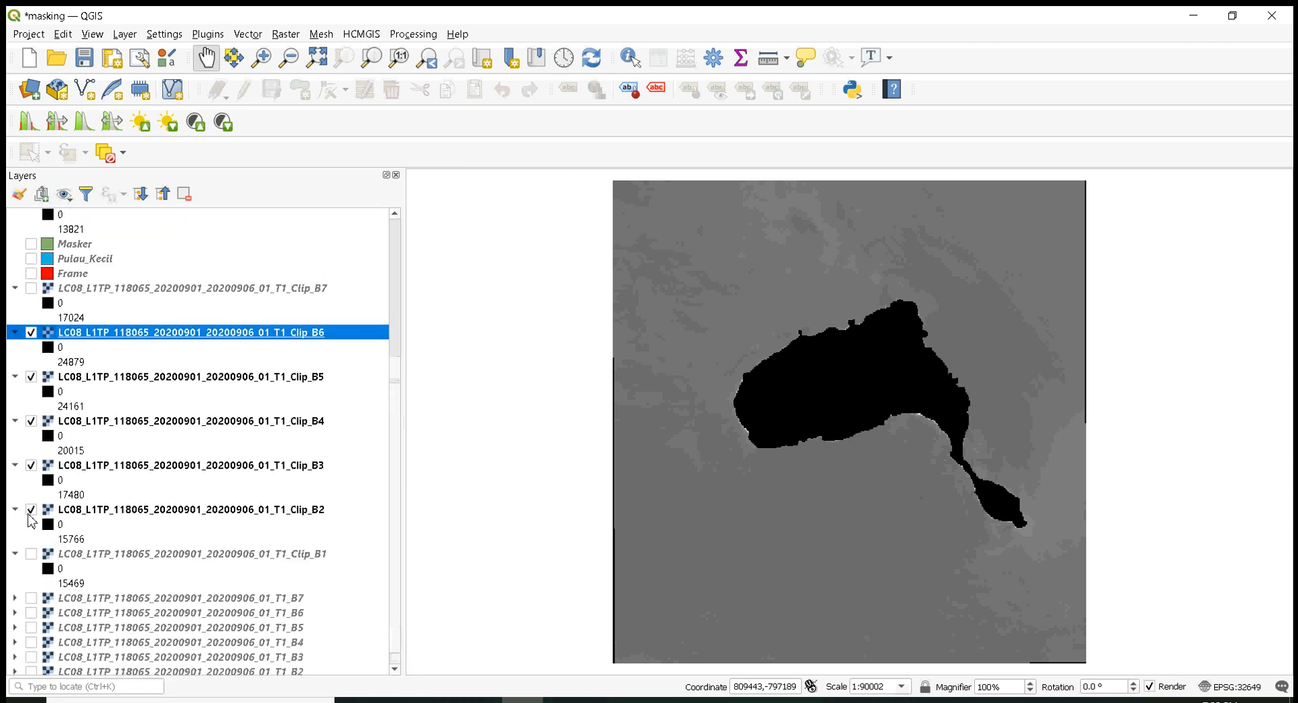
left_click(31, 510)
left_click(31, 466)
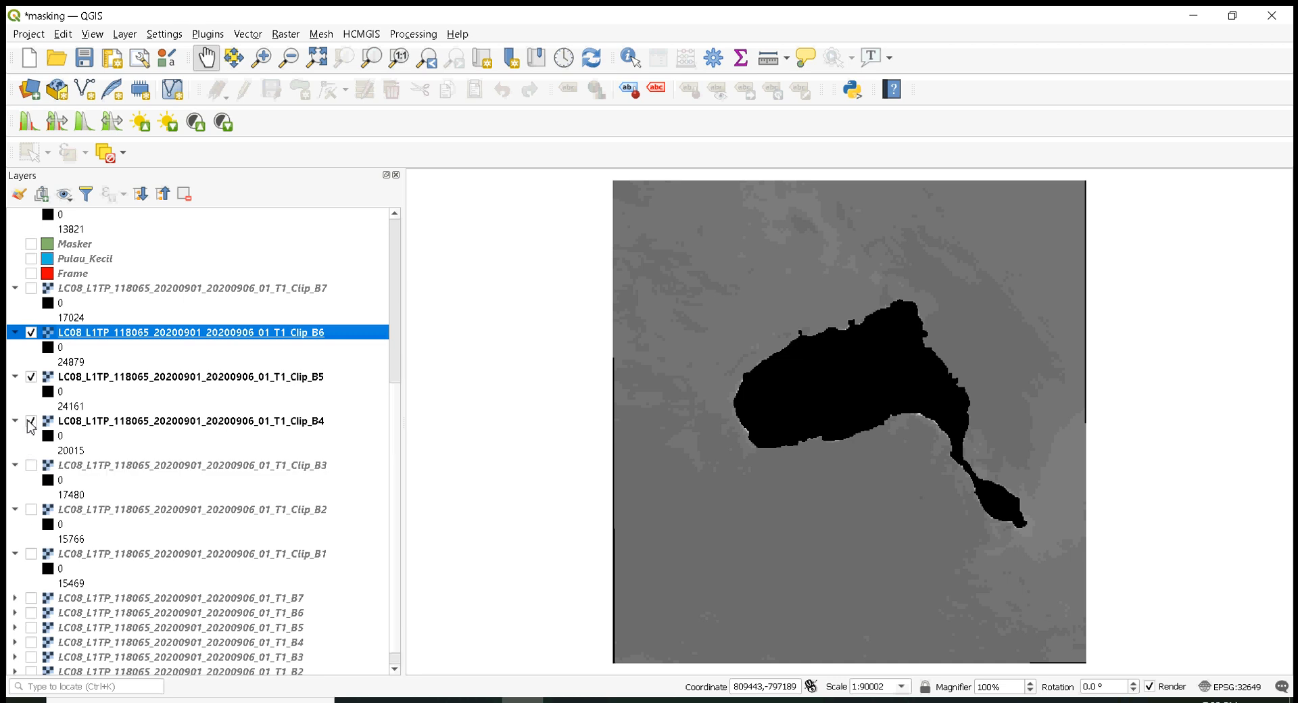
left_click(31, 422)
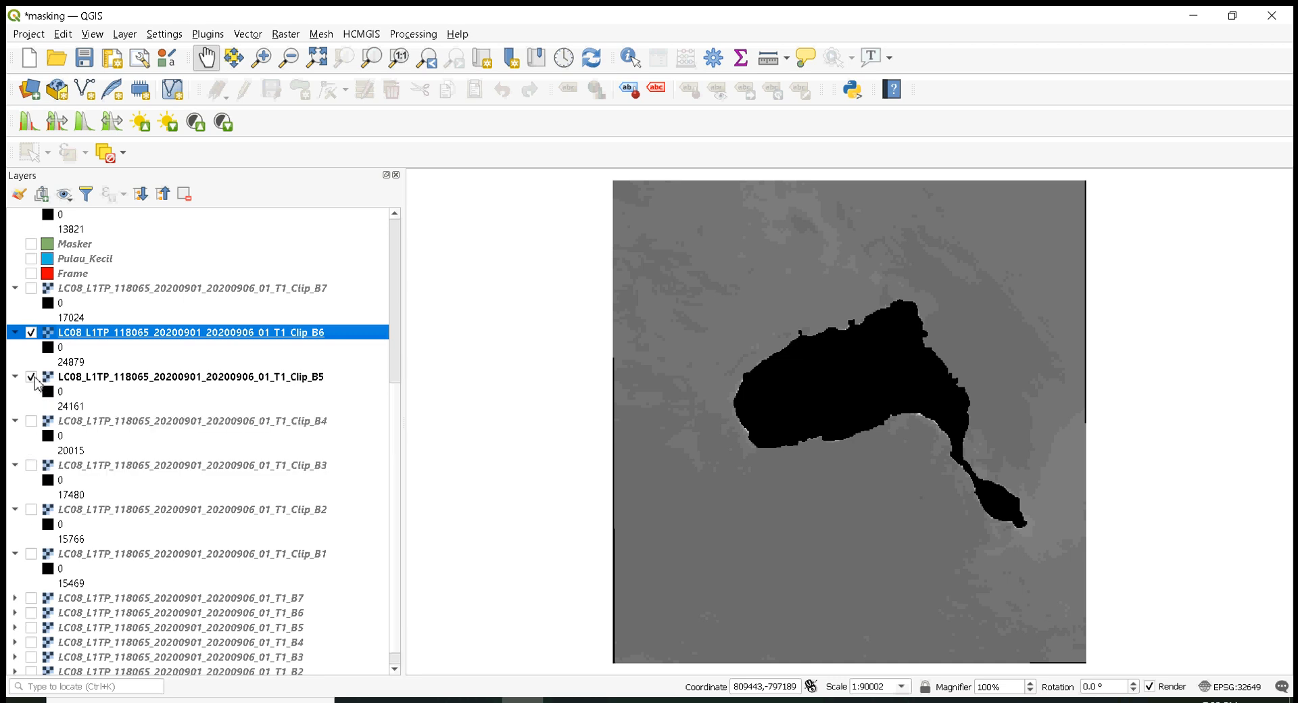
left_click(31, 377)
left_click(31, 333)
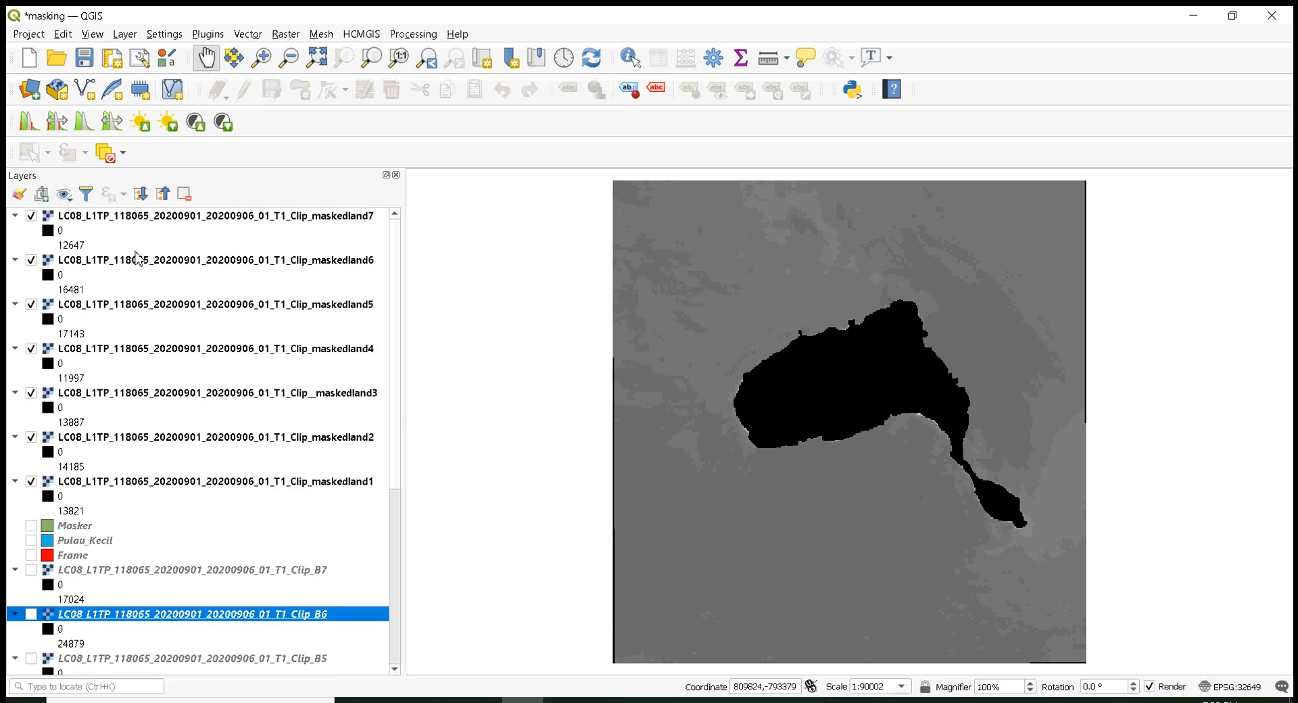
- Identify pixel values of the Clip_maskedland7 layer on the masked island and in the surrounding sea
left_click(148, 218)
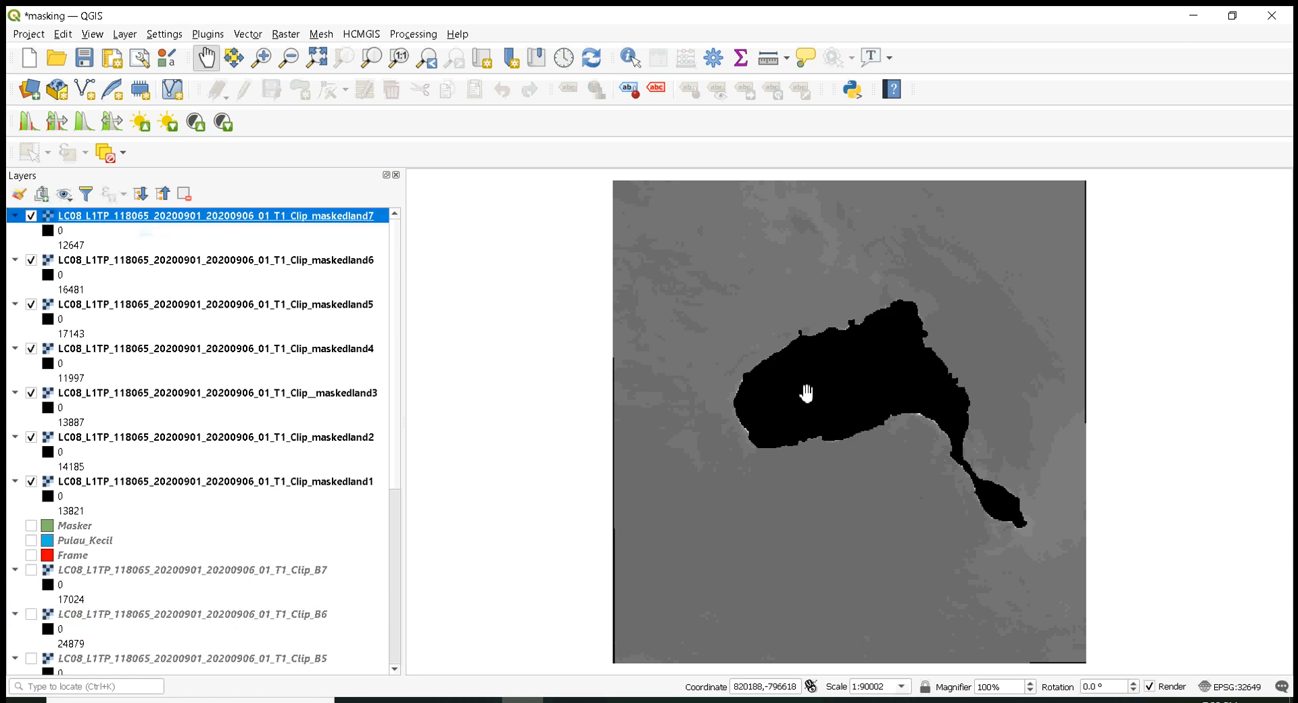
left_click(631, 58)
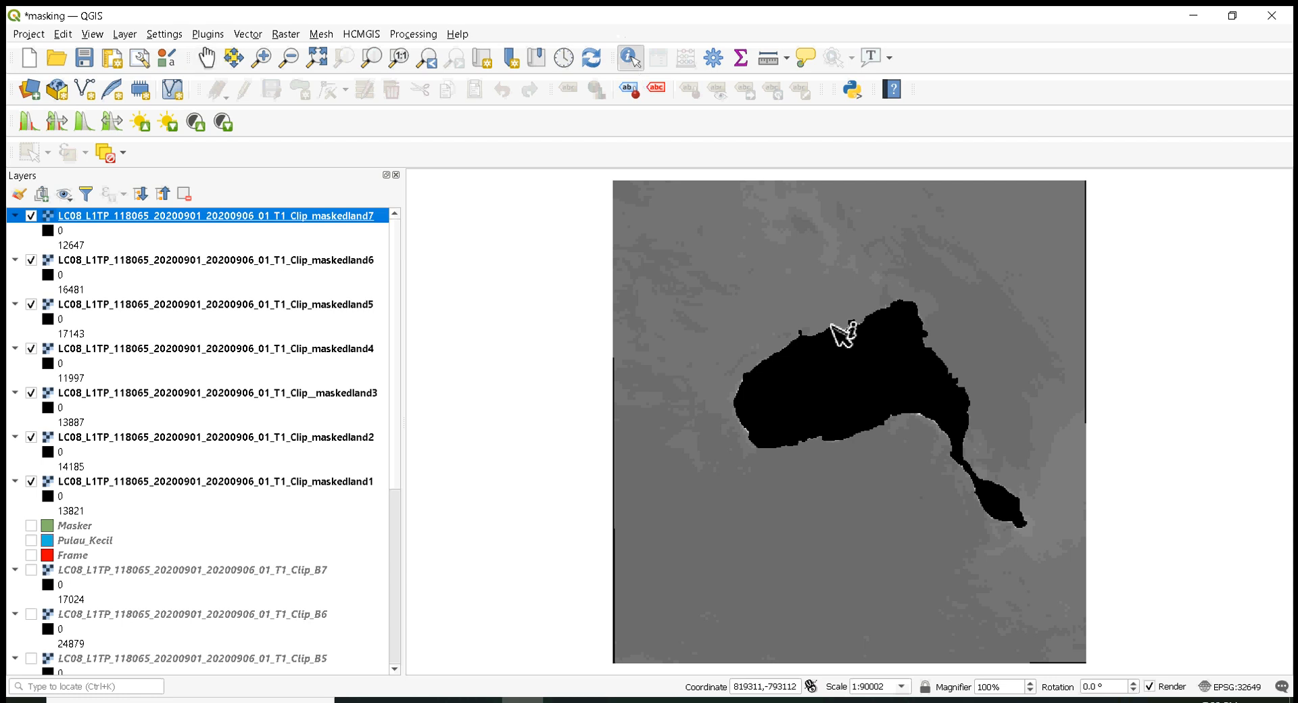
left_click(764, 308)
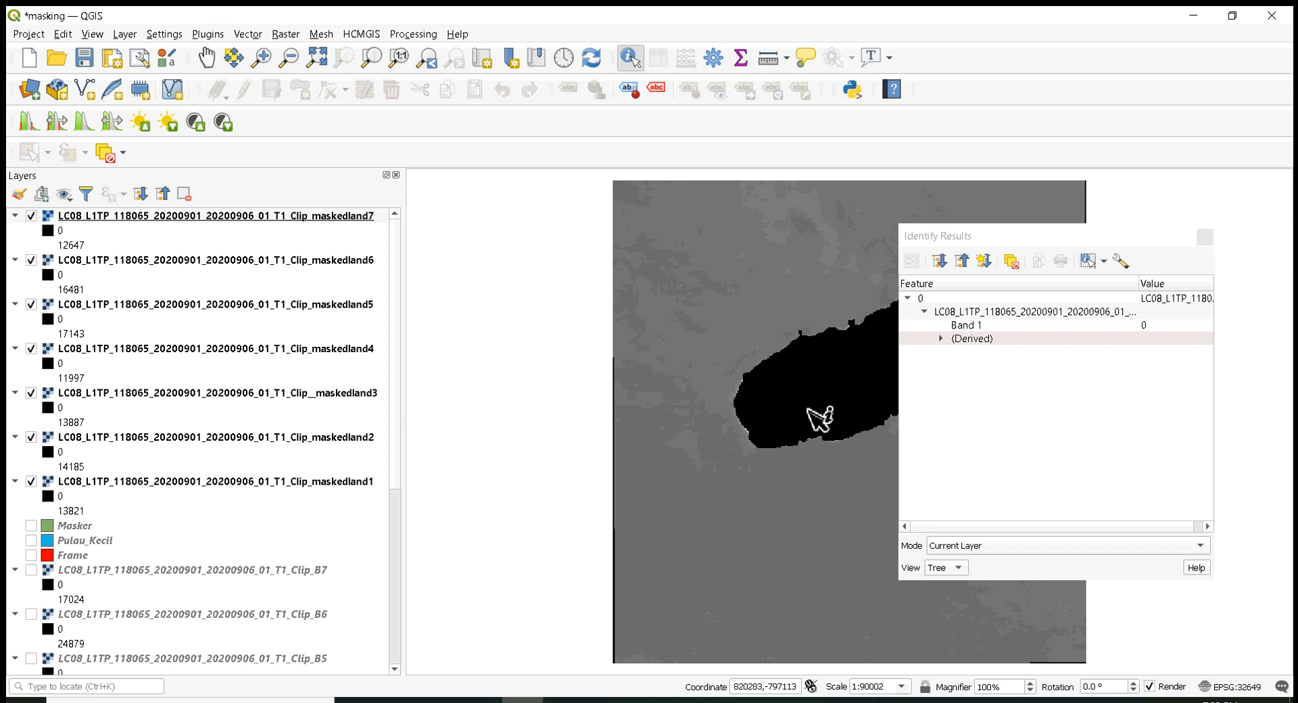
left_click(718, 487)
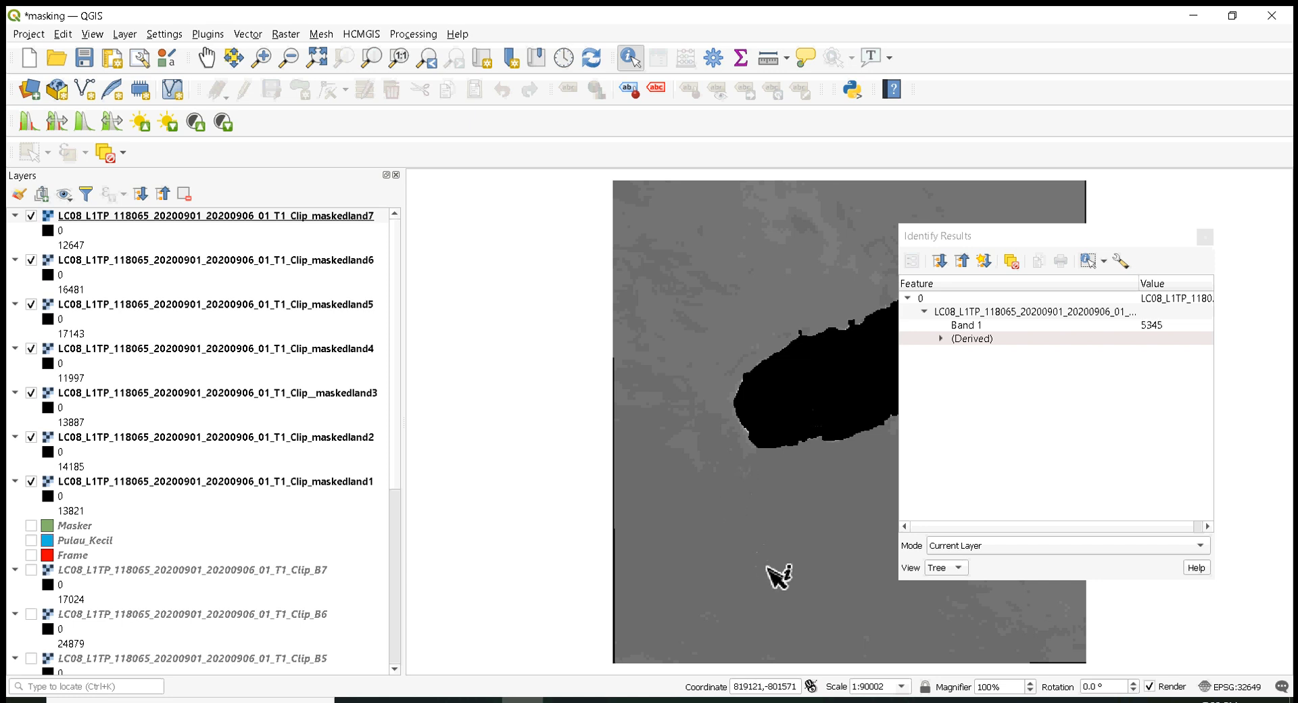
left_click(653, 505)
left_click(668, 430)
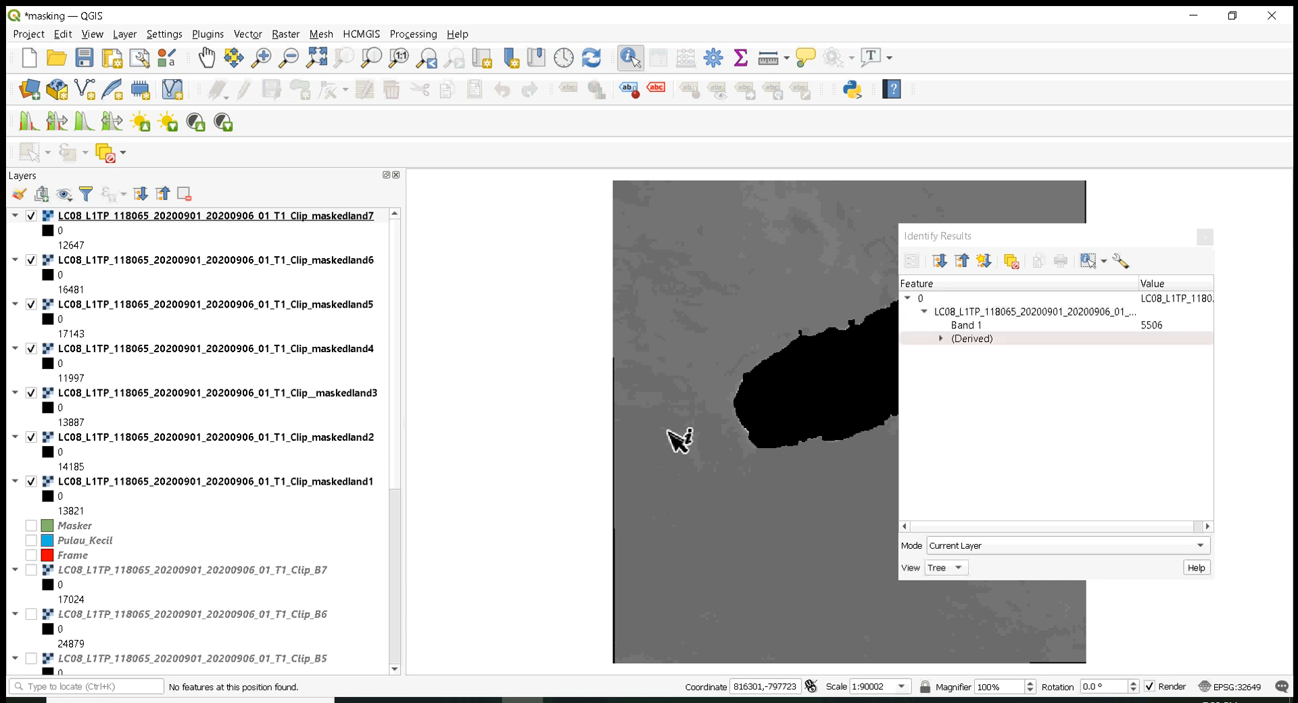
left_click(1205, 238)
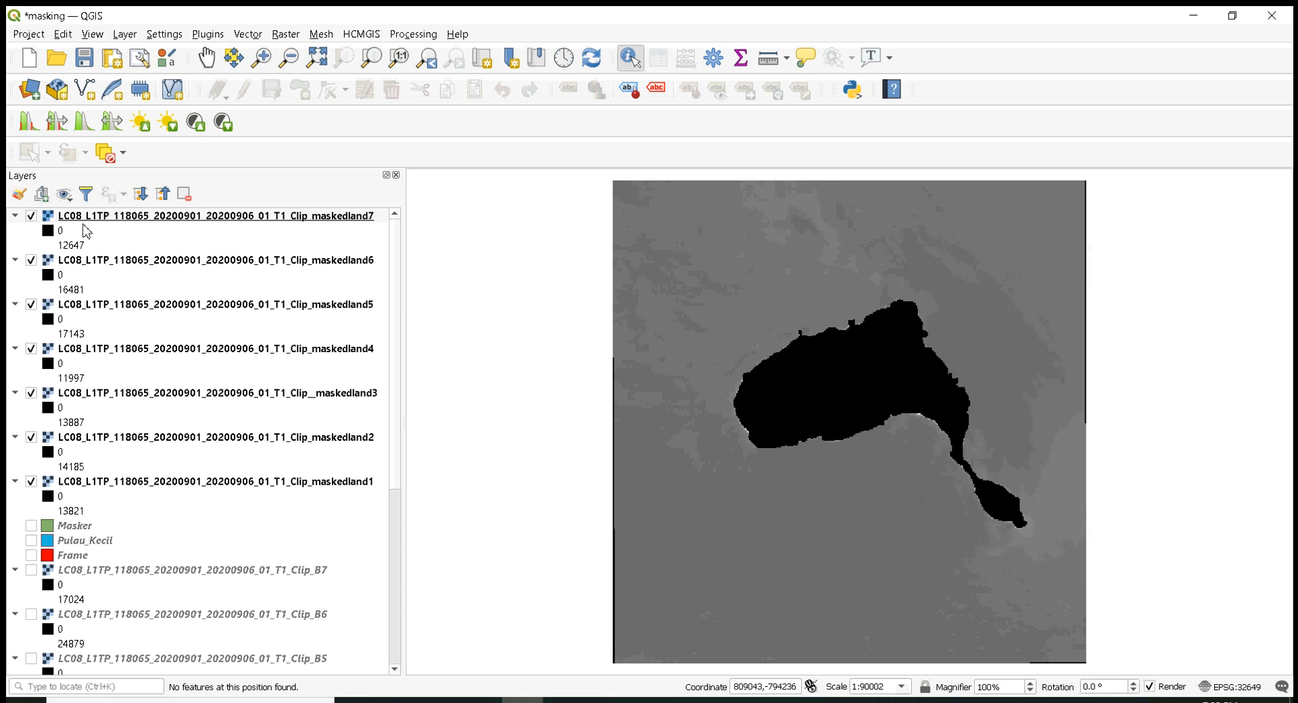
- Hide Clip_maskedland7 and identify pixel values of Clip_maskedland6 on the masked island and in the surrounding sea
left_click(31, 216)
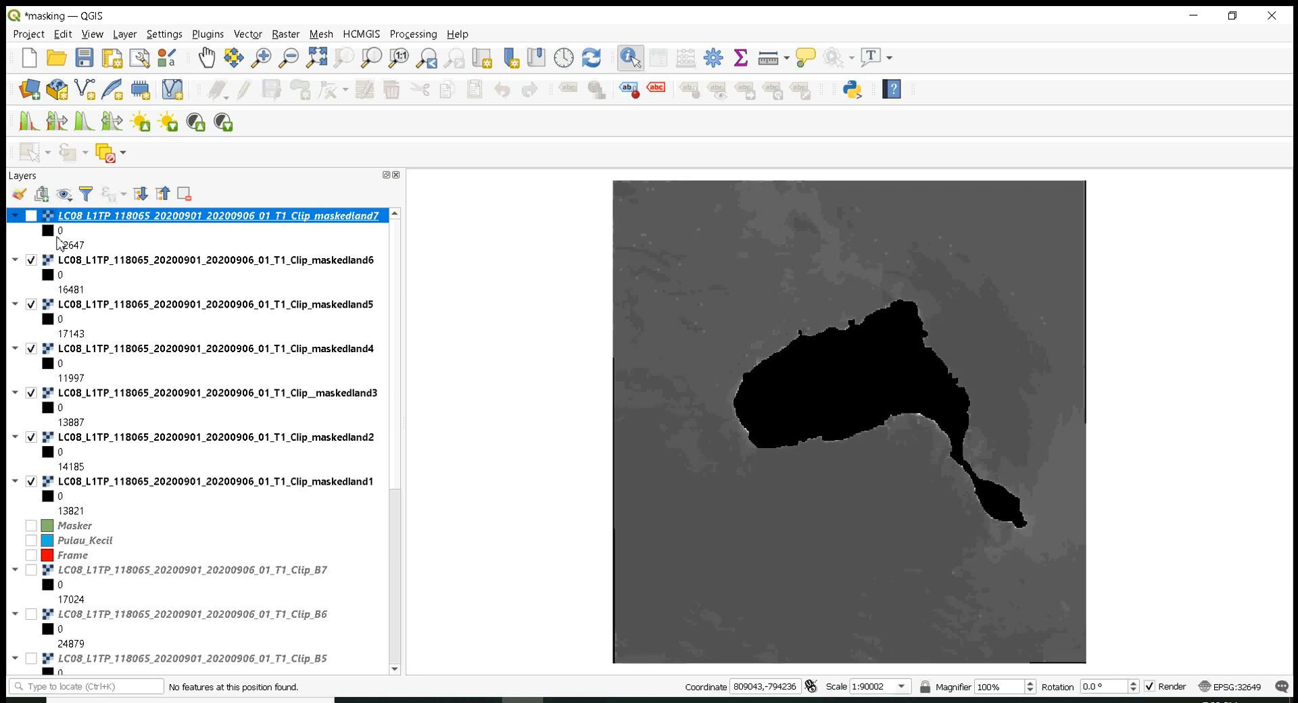
left_click(84, 262)
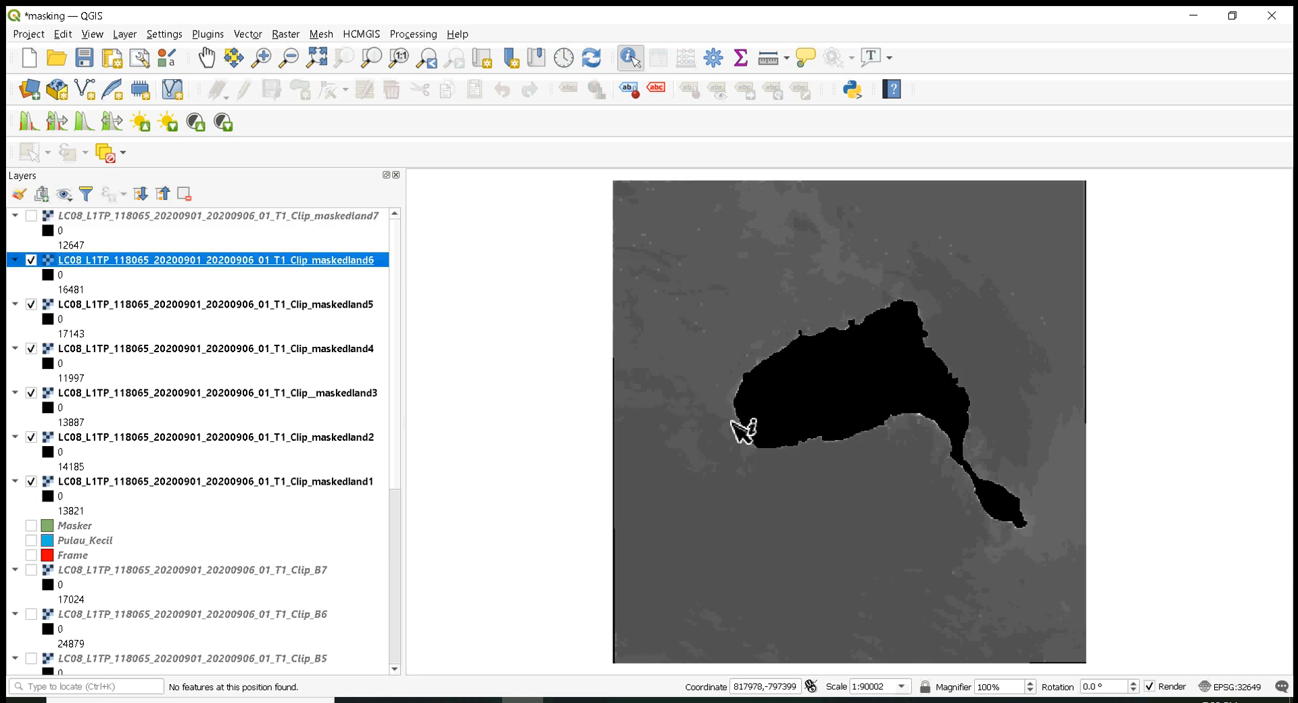
left_click(804, 417)
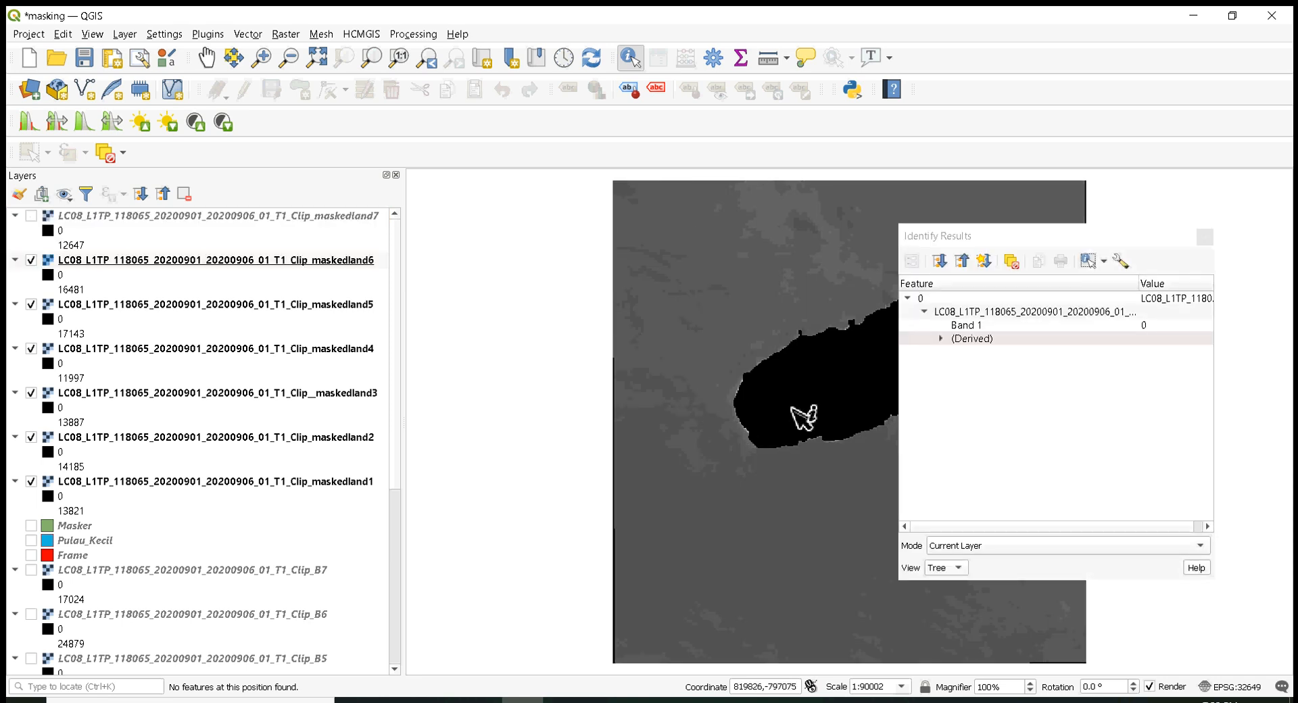
left_click(684, 300)
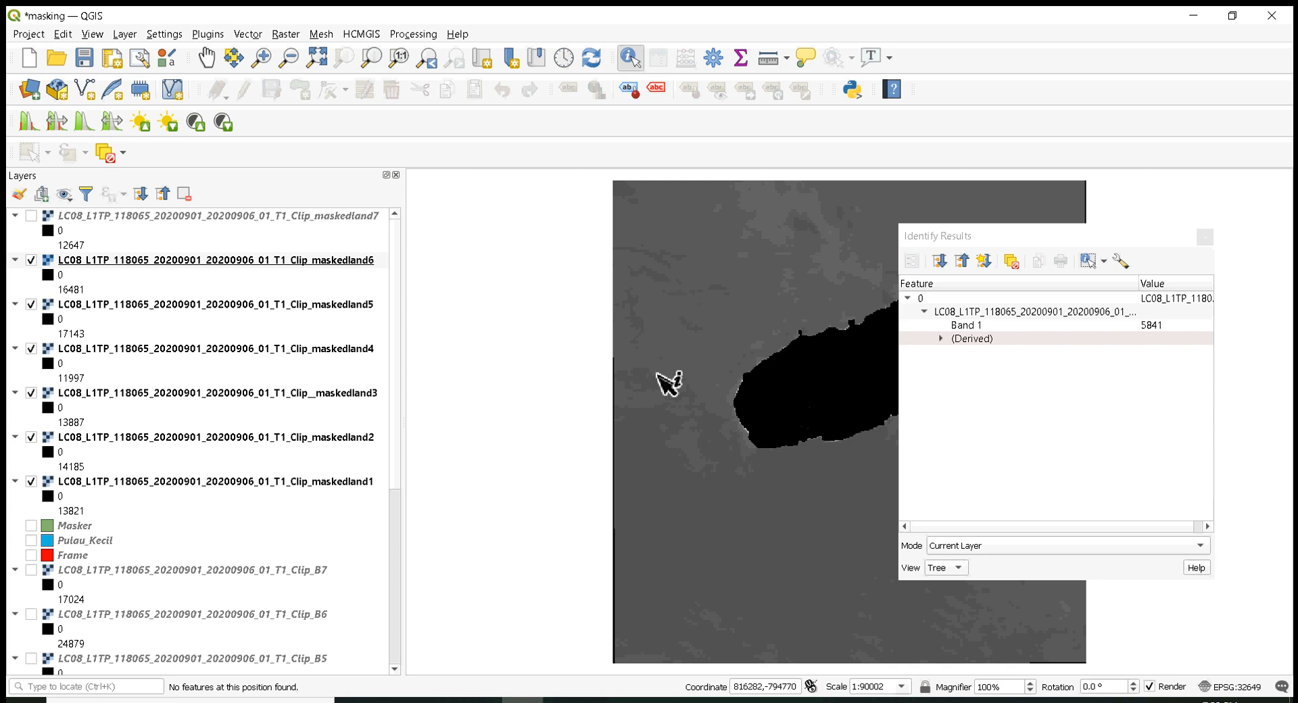
left_click(633, 483)
left_click(686, 539)
left_click(743, 562)
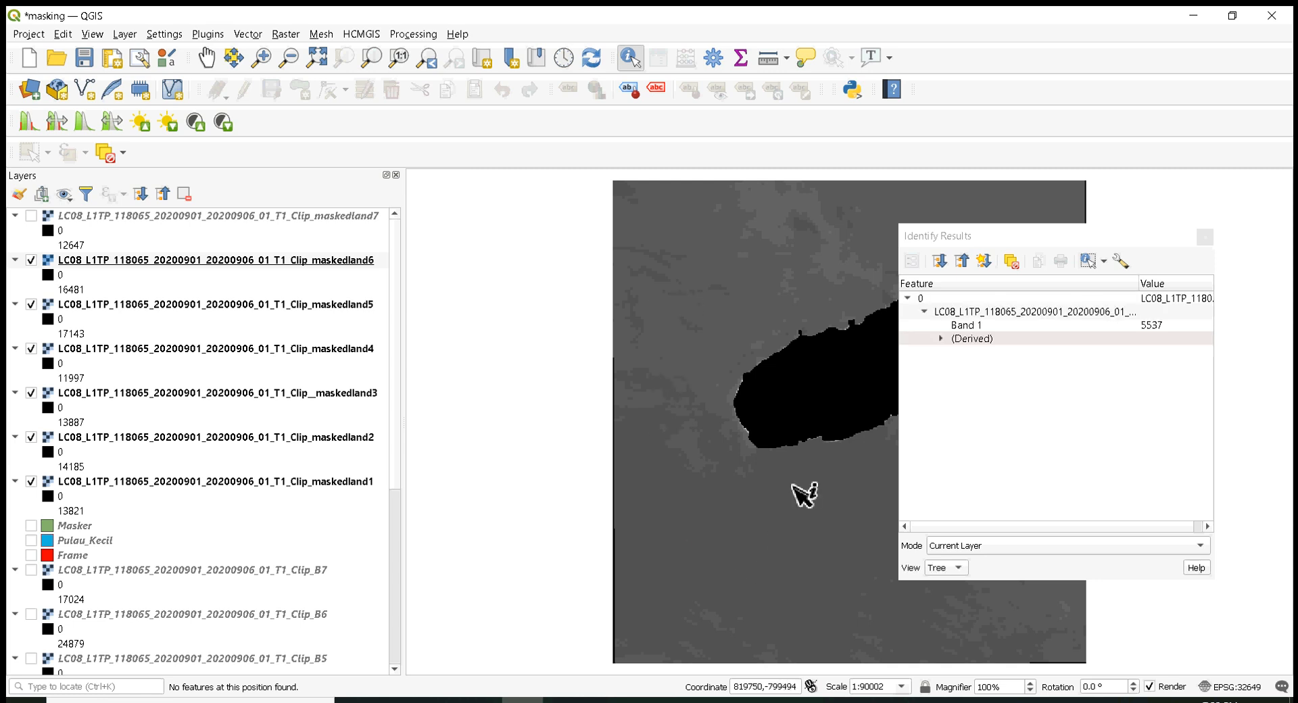
left_click(852, 401)
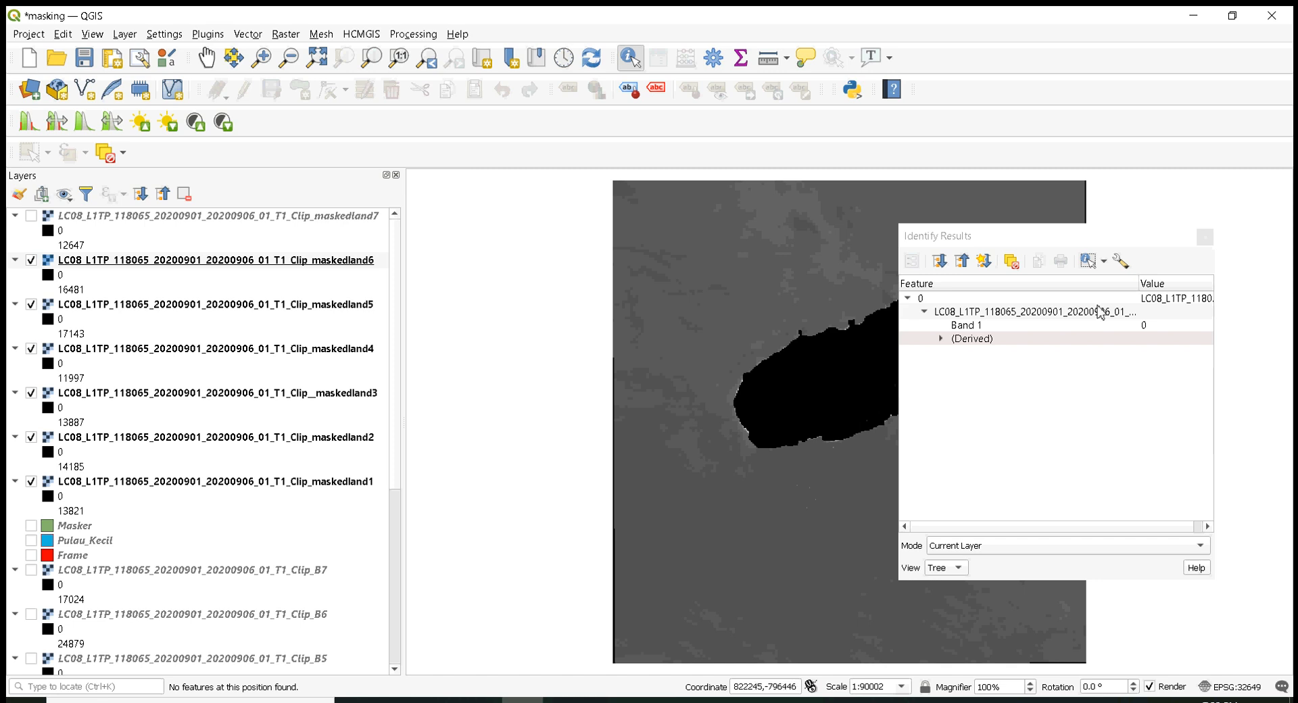
left_click(1205, 236)
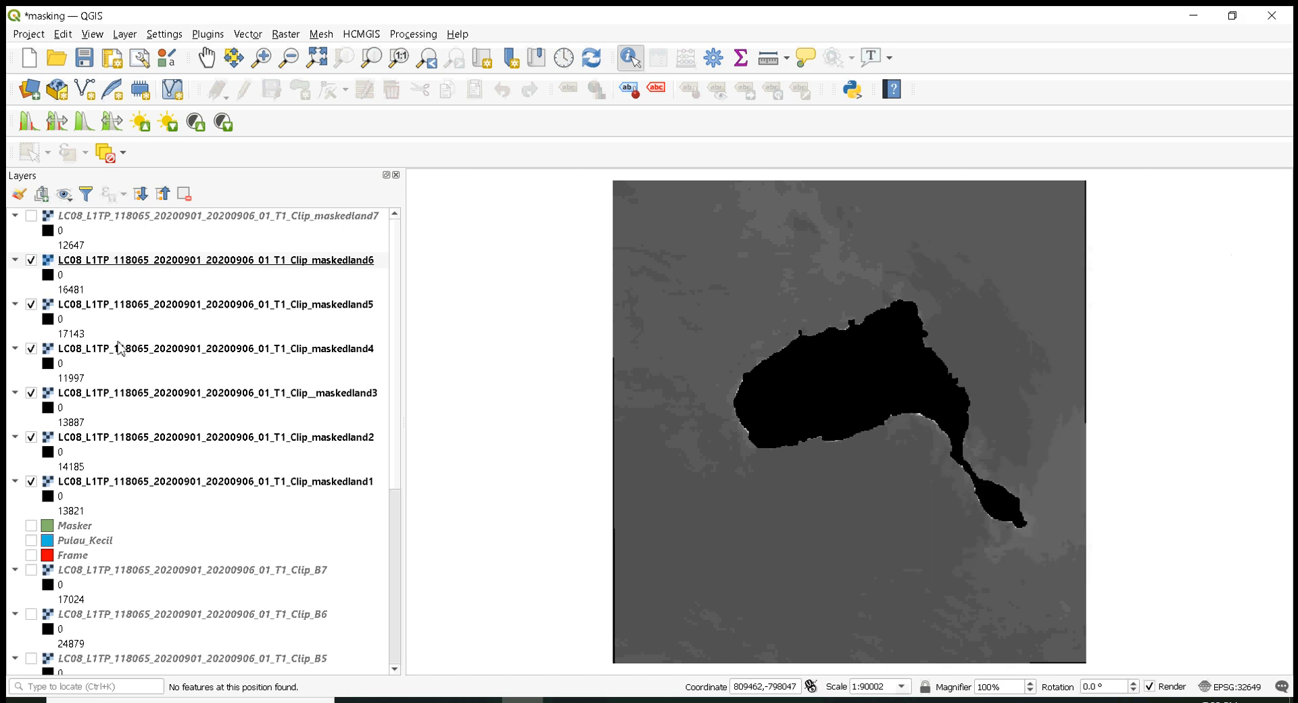
- Hide Clip_maskedland6 and identify the pixel value of Clip_maskedland5 inside the masked island
left_click(31, 260)
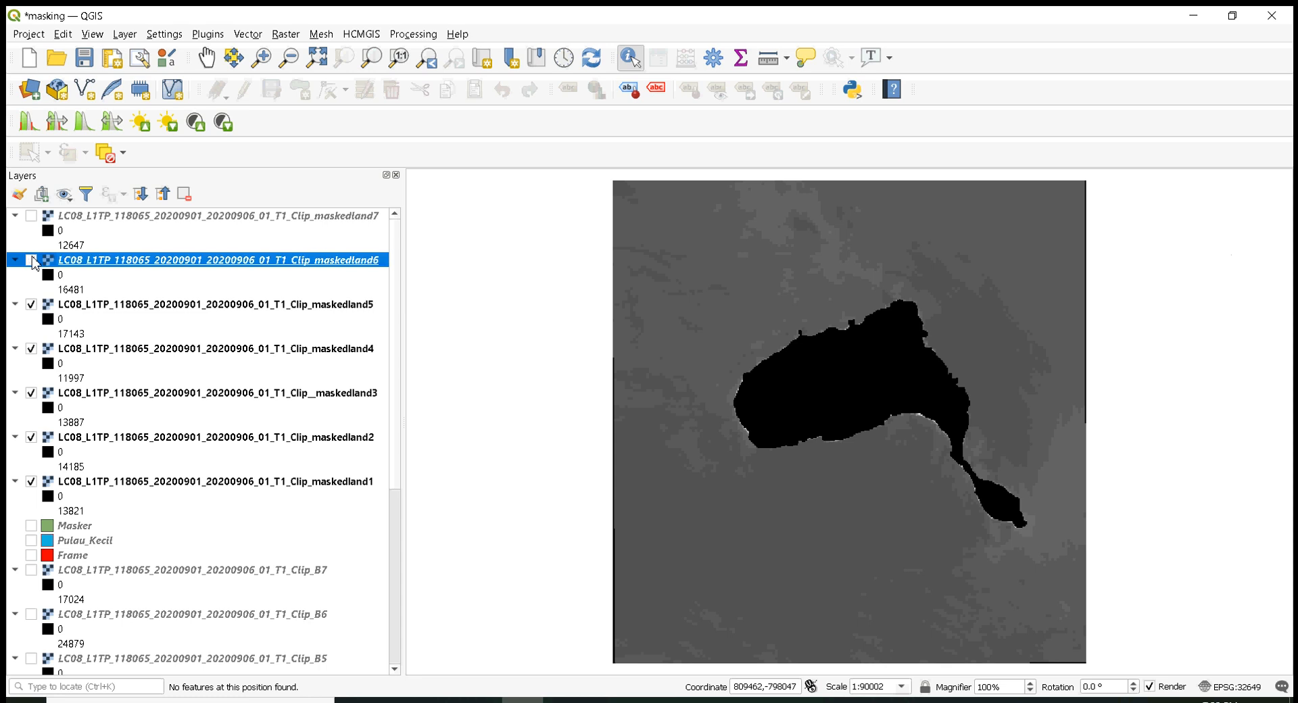
left_click(71, 306)
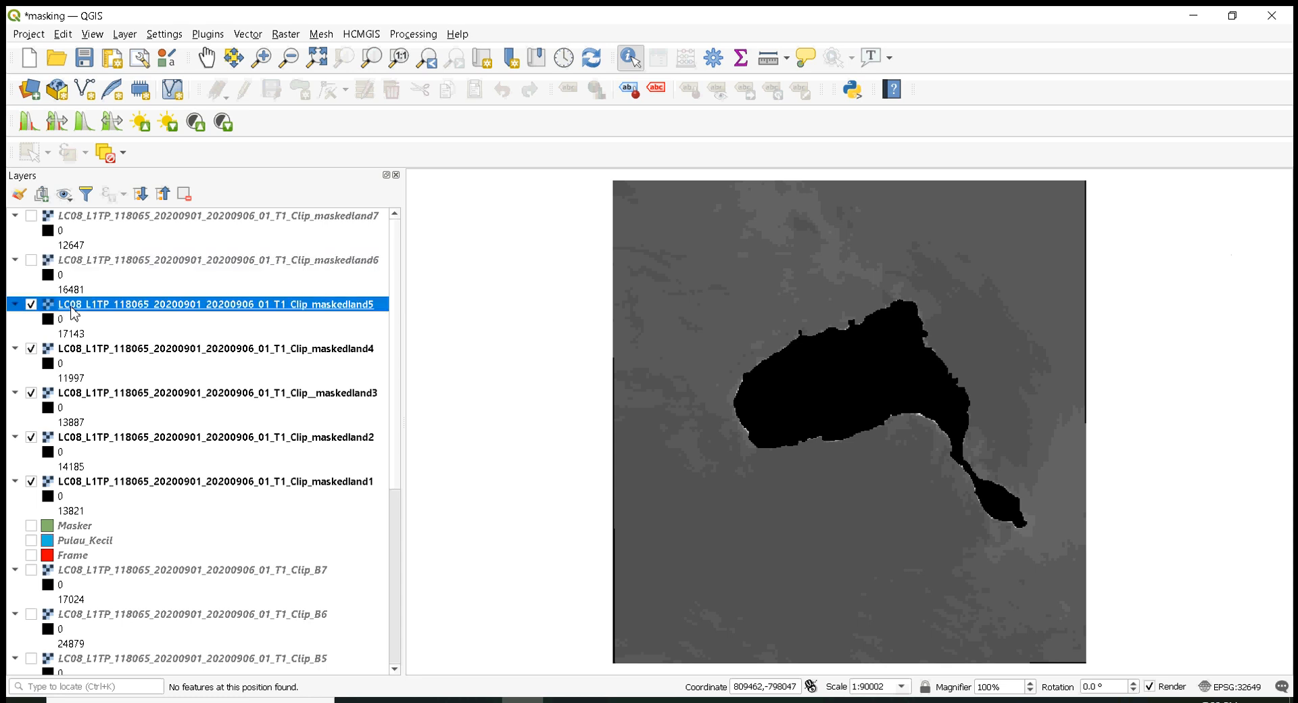
left_click(845, 378)
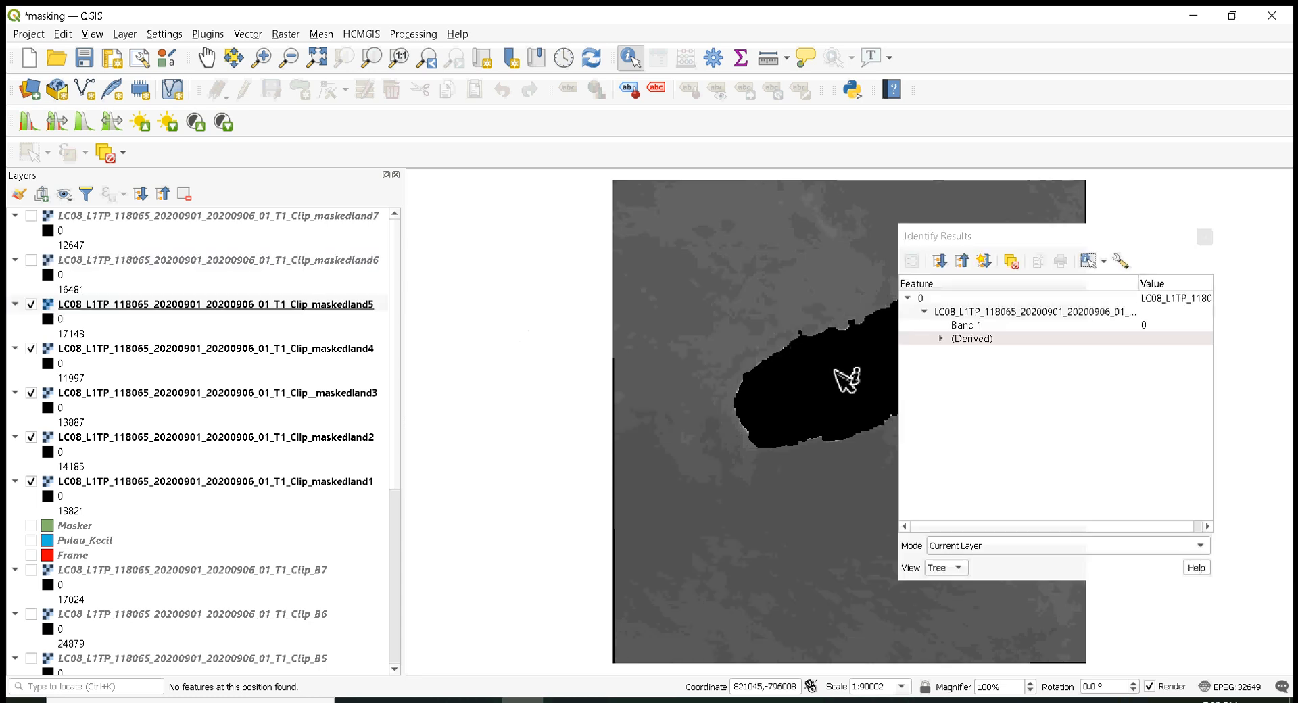
left_click(1211, 239)
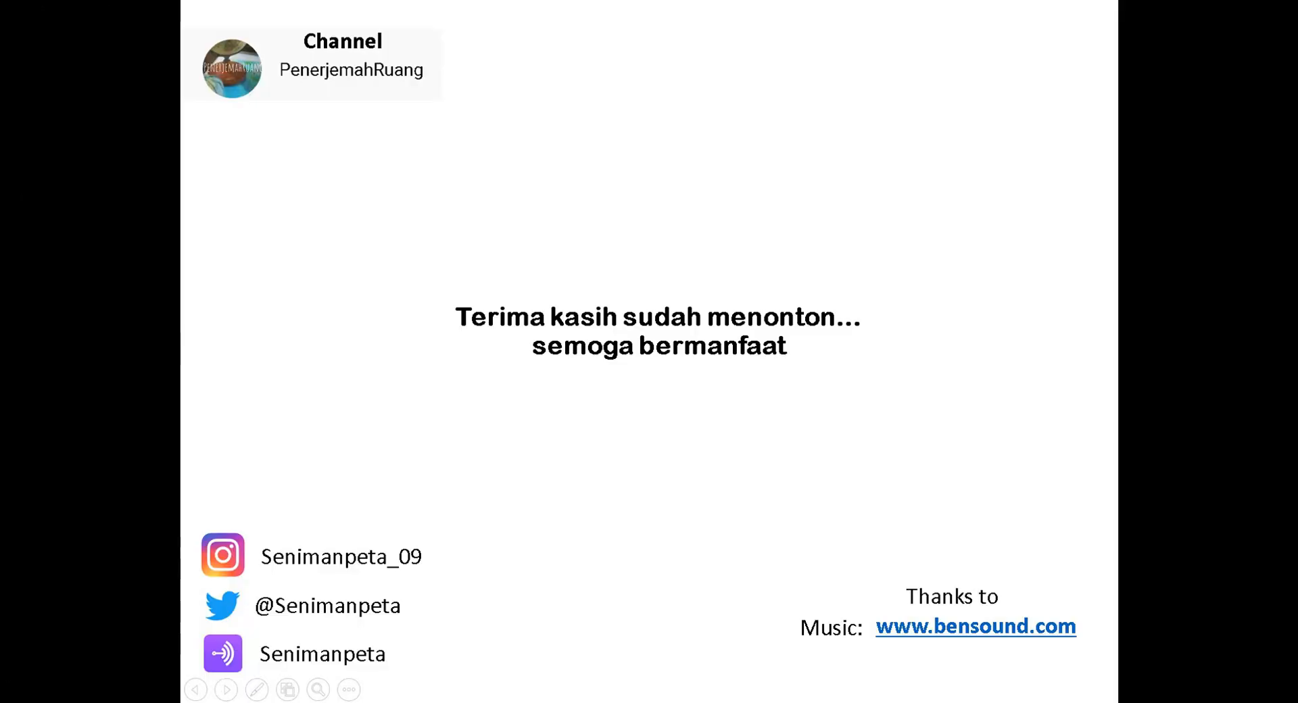